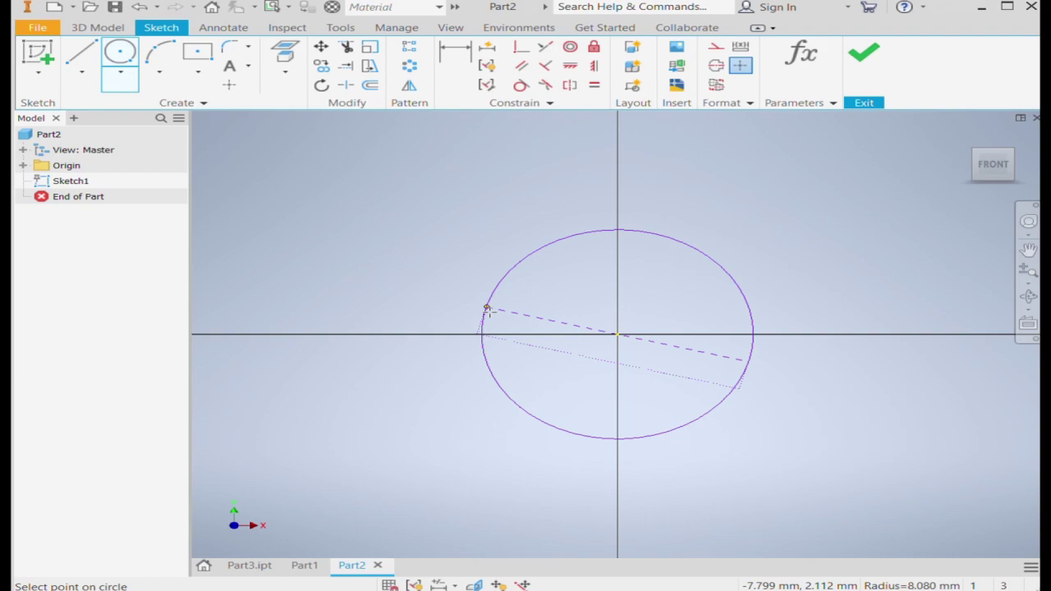
Step: Finish the origin-centred circle with a 200 mm diameter dimension
left_click(486, 310)
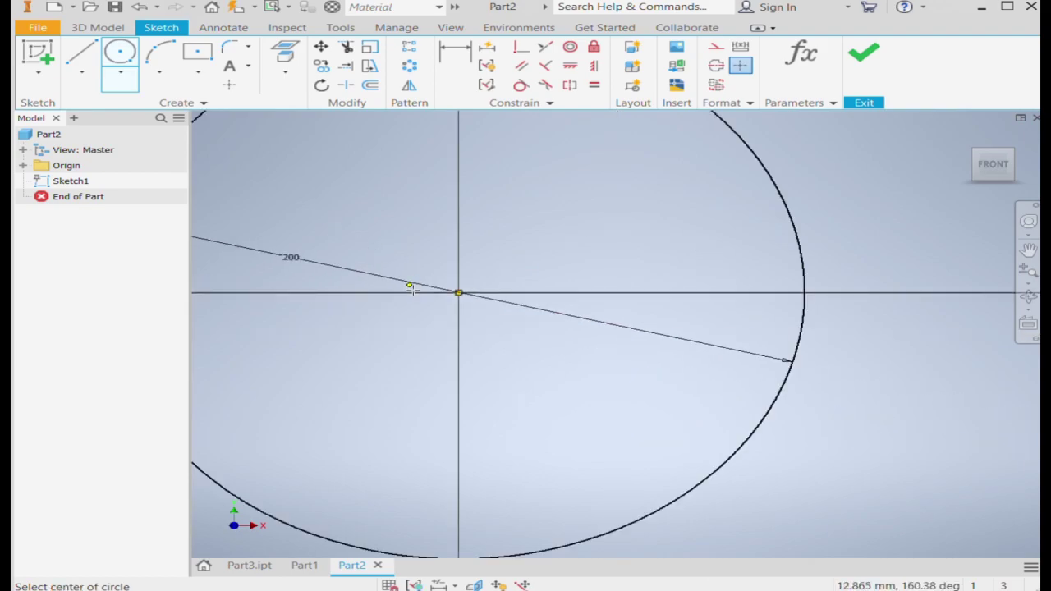
left_click(81, 53)
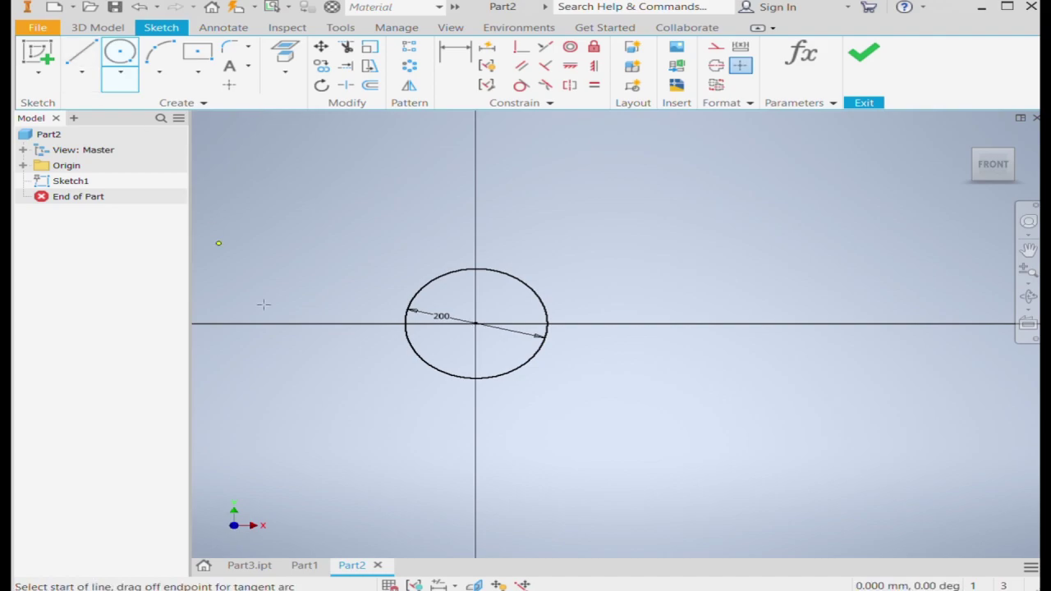
Step: Draw two vertical lines rising from the circle's left and right sides
left_click(406, 325)
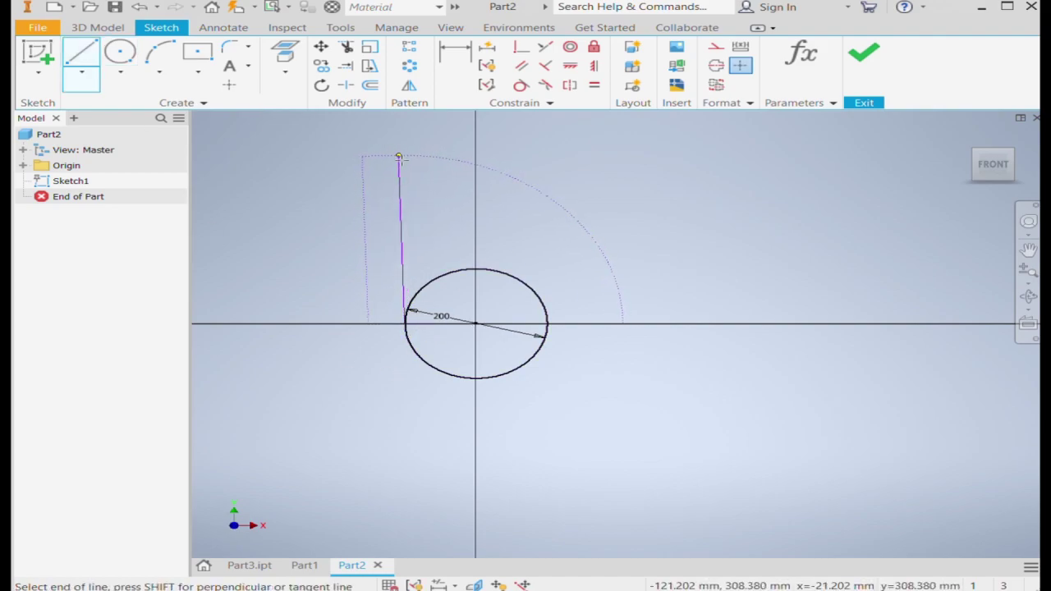
double_click(405, 156)
left_click(81, 53)
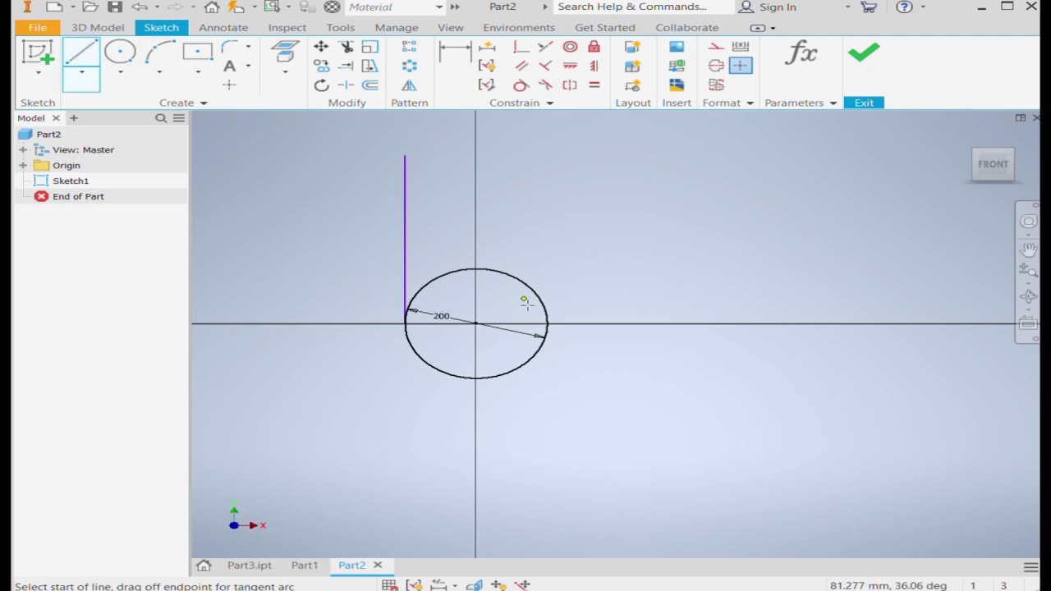
left_click(549, 324)
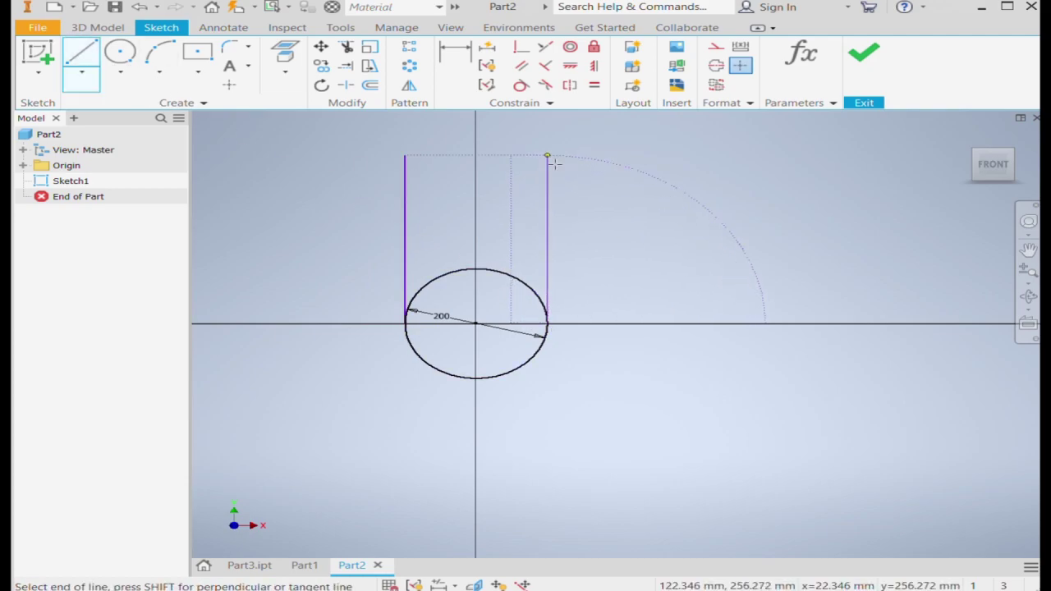
double_click(548, 156)
Step: Add a horizontal line through the circle's centre and make it construction geometry
key("l")
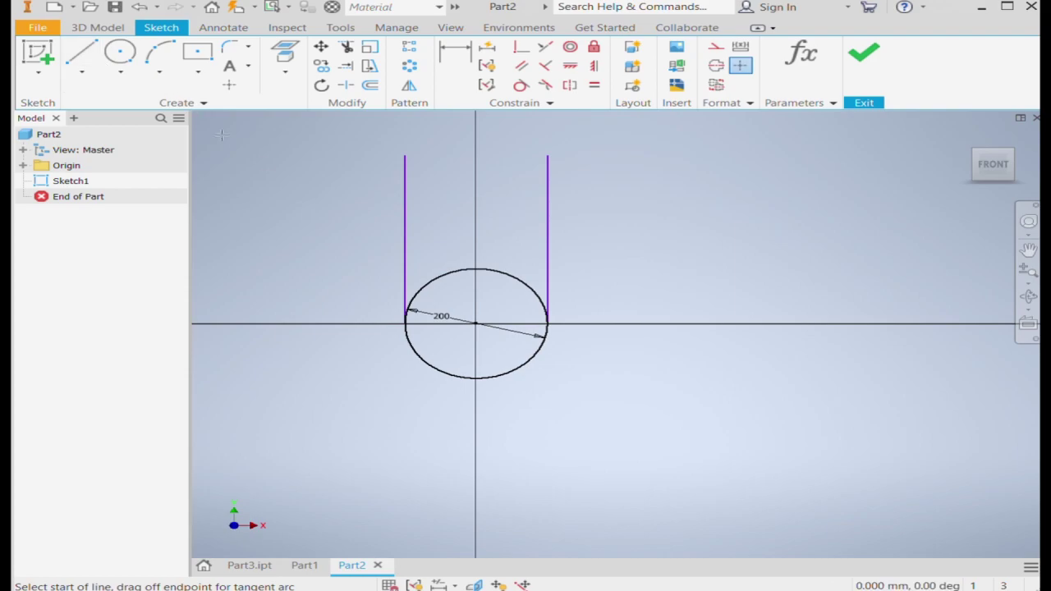
left_click(404, 323)
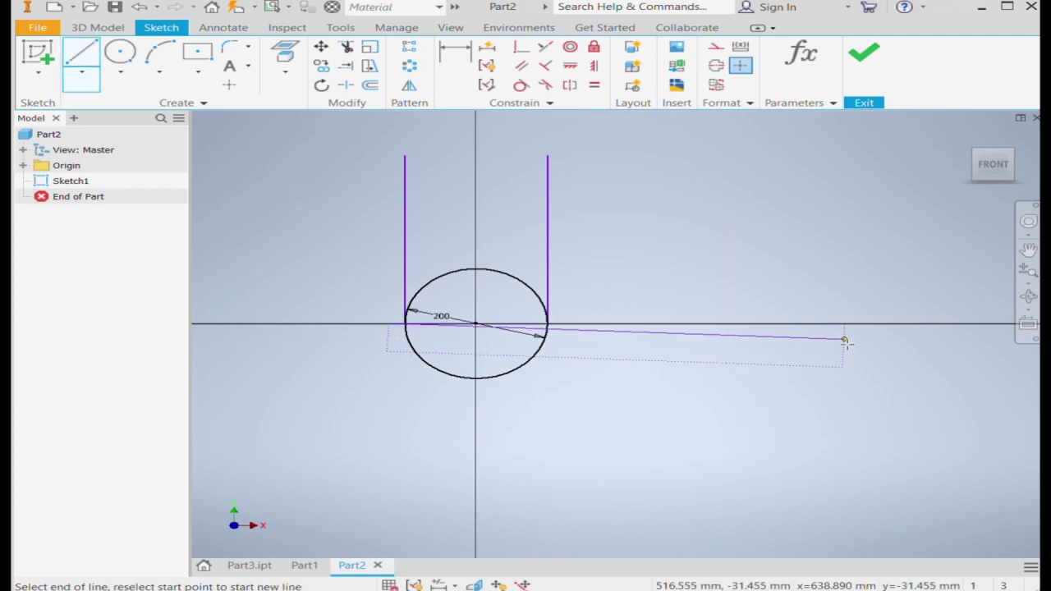
double_click(823, 323)
left_click_drag(774, 355, 726, 285)
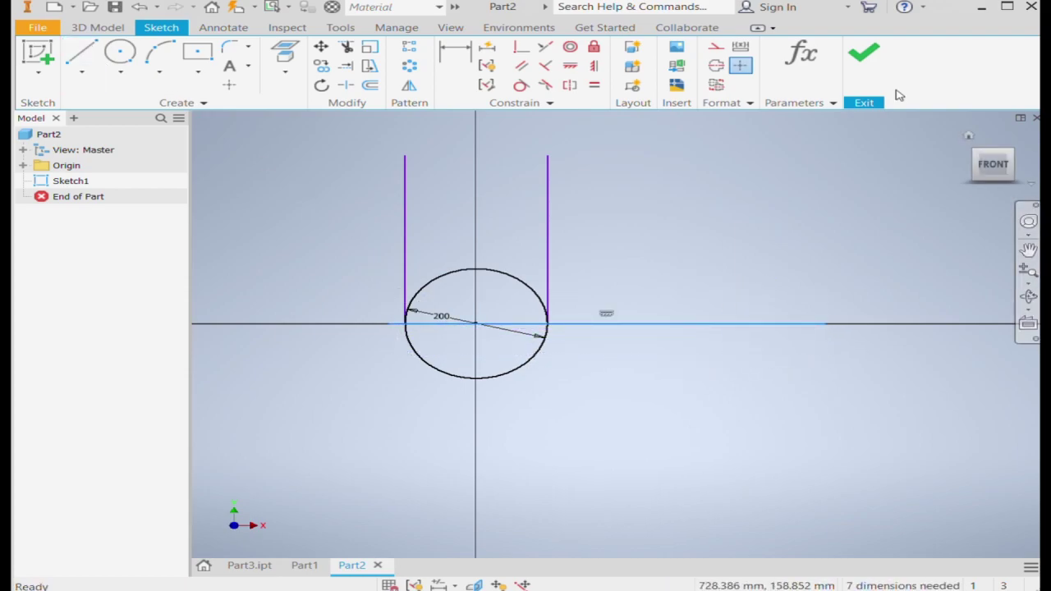
left_click(716, 46)
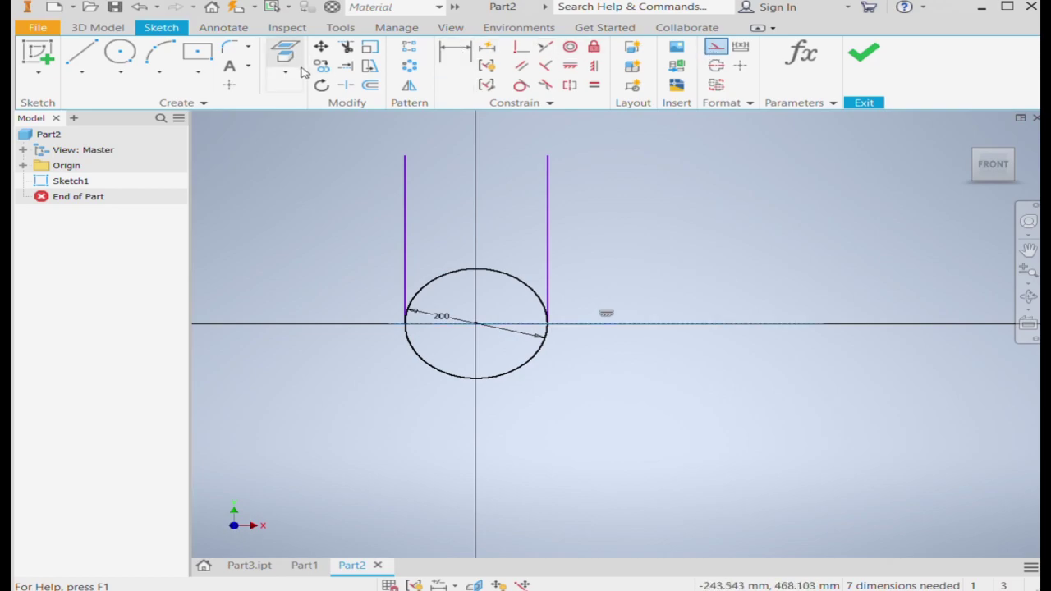
Step: Offset the horizontal construction line 110 above the circle
left_click(370, 86)
left_click(725, 324)
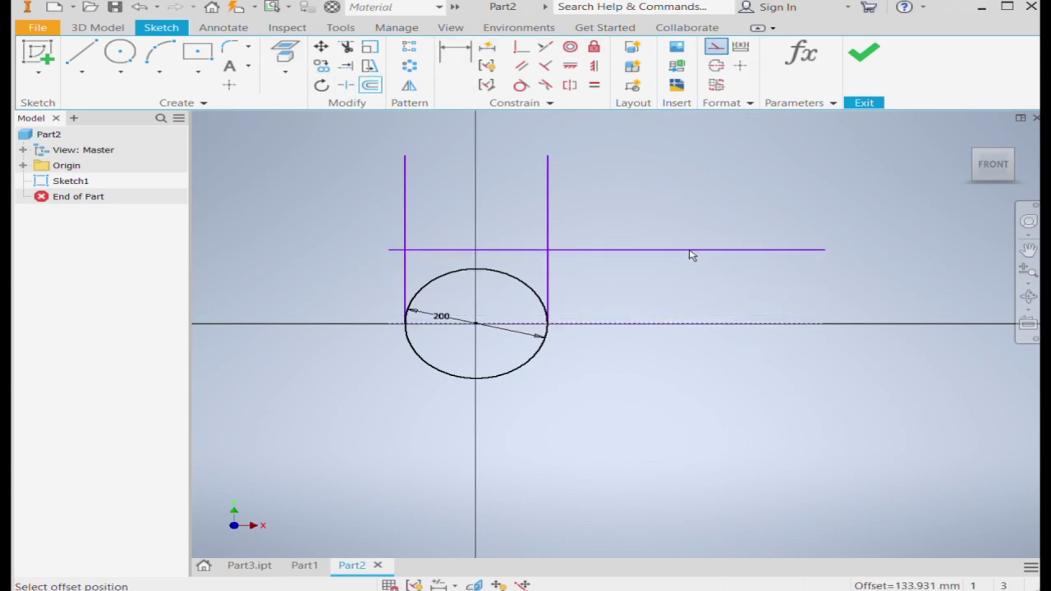
left_click(691, 256)
key("Escape")
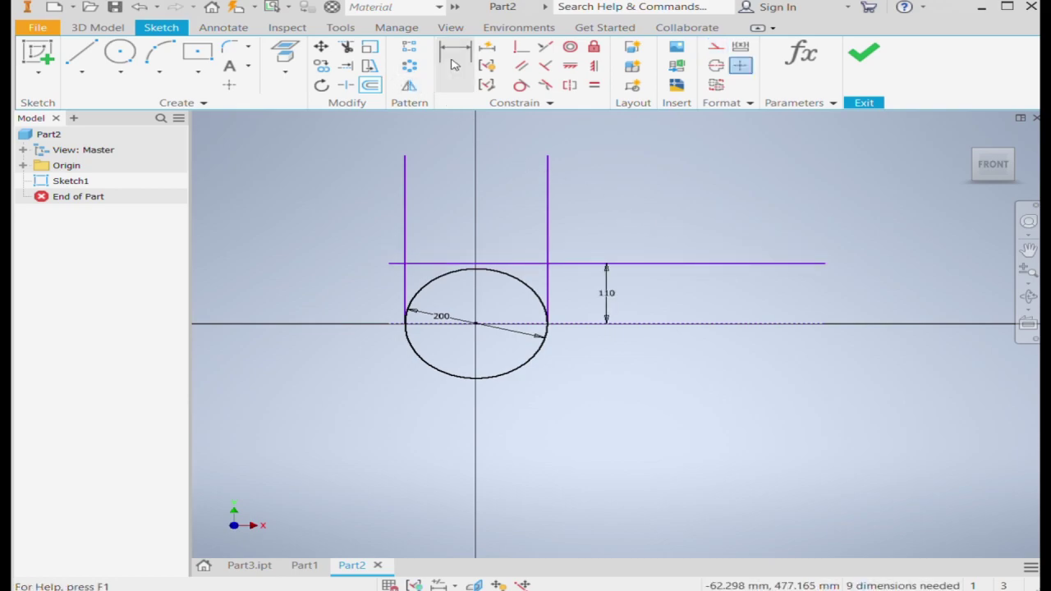
Step: Trim the top line, overhangs and upper arc, leaving a U-shaped profile
left_click(346, 47)
left_click(669, 263)
mouse_move(636, 225)
left_mouse_down()
mouse_move(513, 195)
mouse_move(364, 251)
left_mouse_up()
scroll(374, 261, "up", 5)
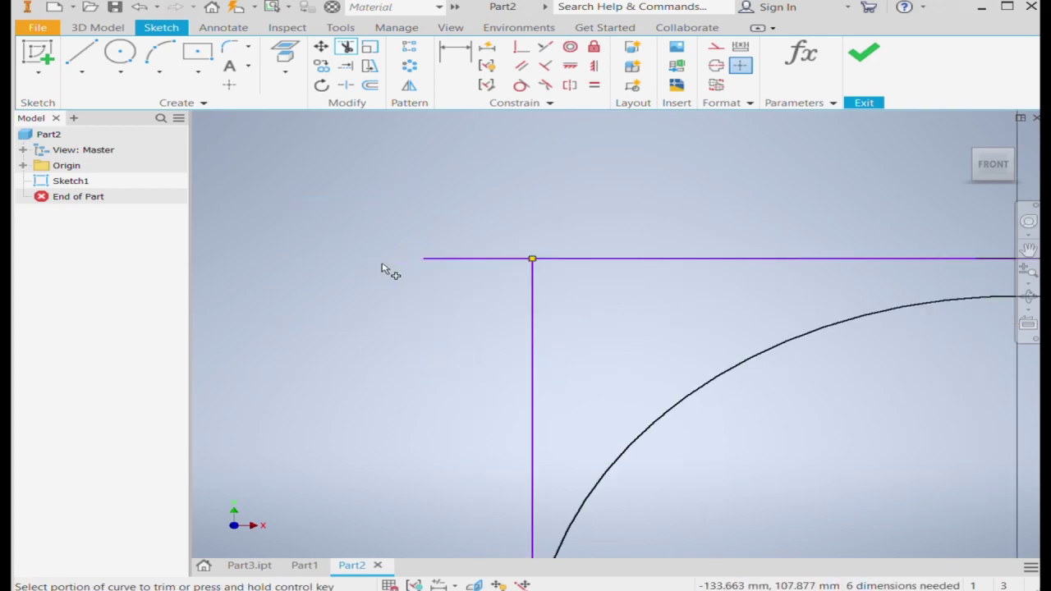
left_click(444, 266)
scroll(306, 298, "down", 5)
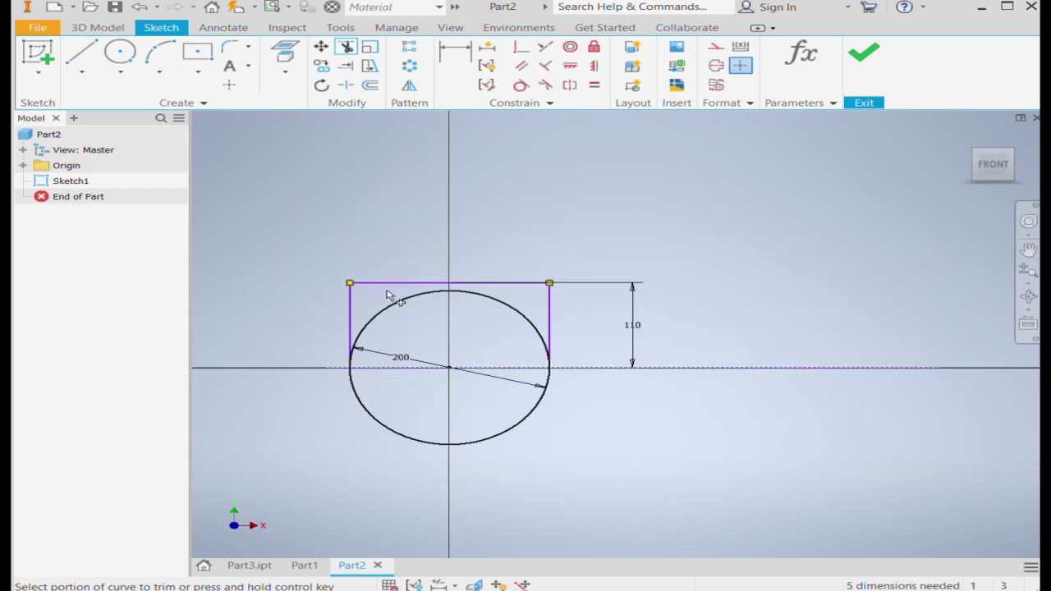
left_click(525, 284)
left_click(511, 310)
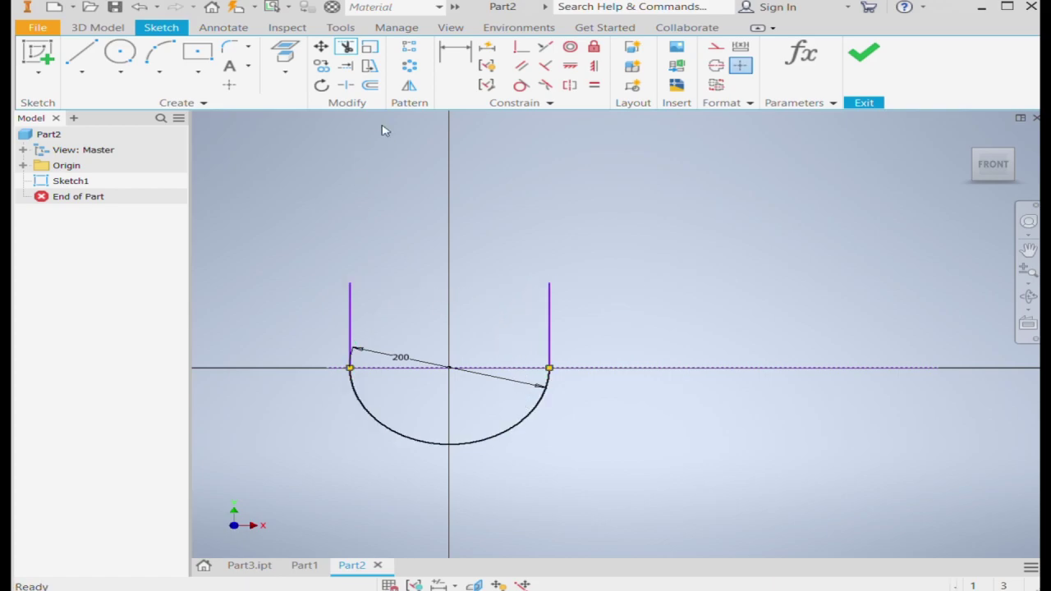
left_click(369, 85)
left_click(351, 335)
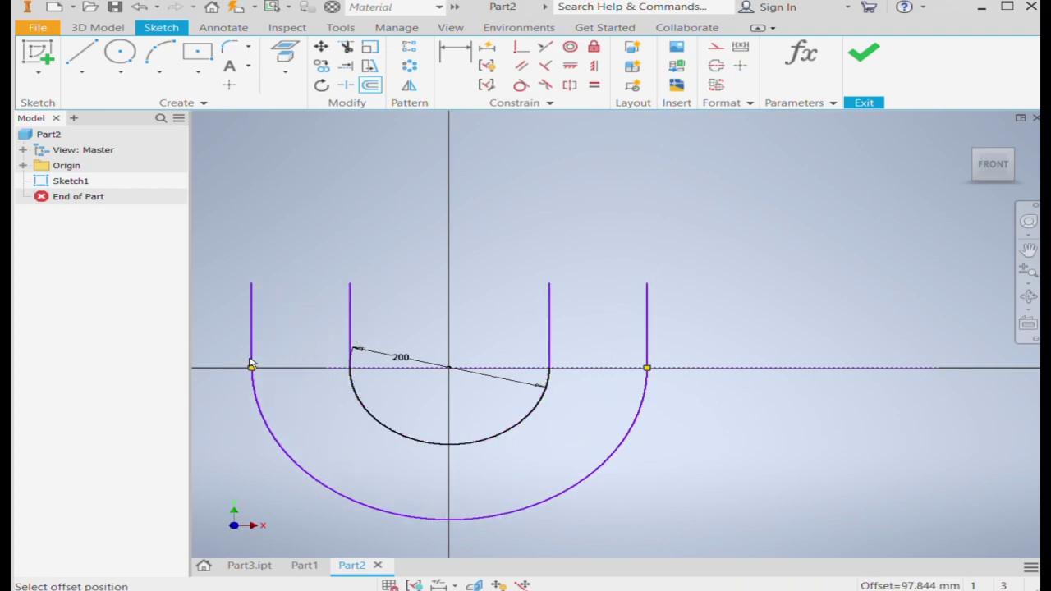
Step: Offset the U-profile by 4 mm to form the wall
type("4")
key("Return")
key("Escape")
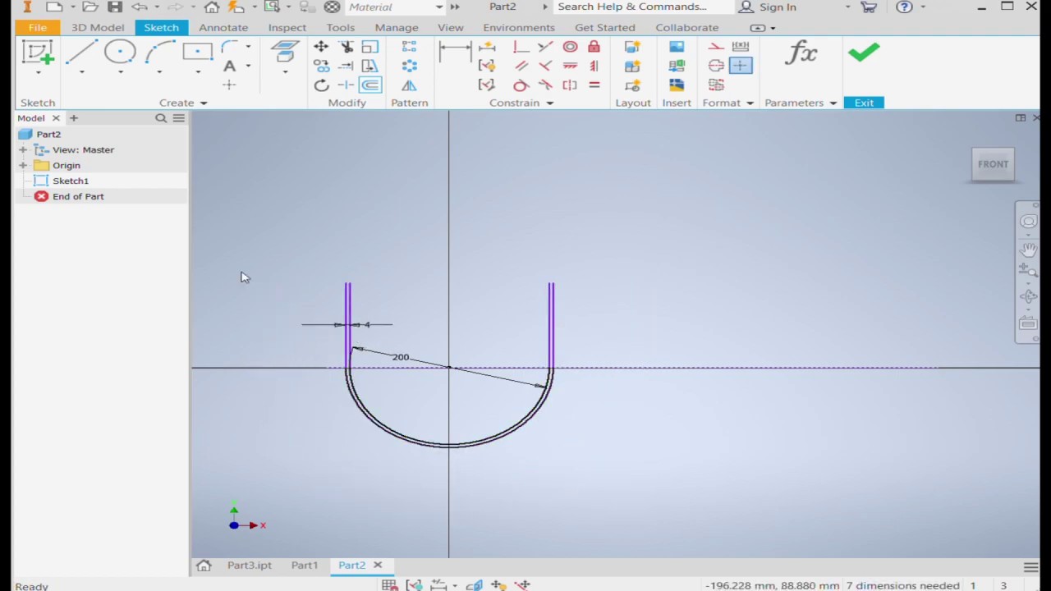
Step: Cap both wall tops with short lines to close the outline
left_click(80, 56)
scroll(347, 310, "up", 5)
scroll(359, 345, "down", 3)
scroll(371, 270, "up", 3)
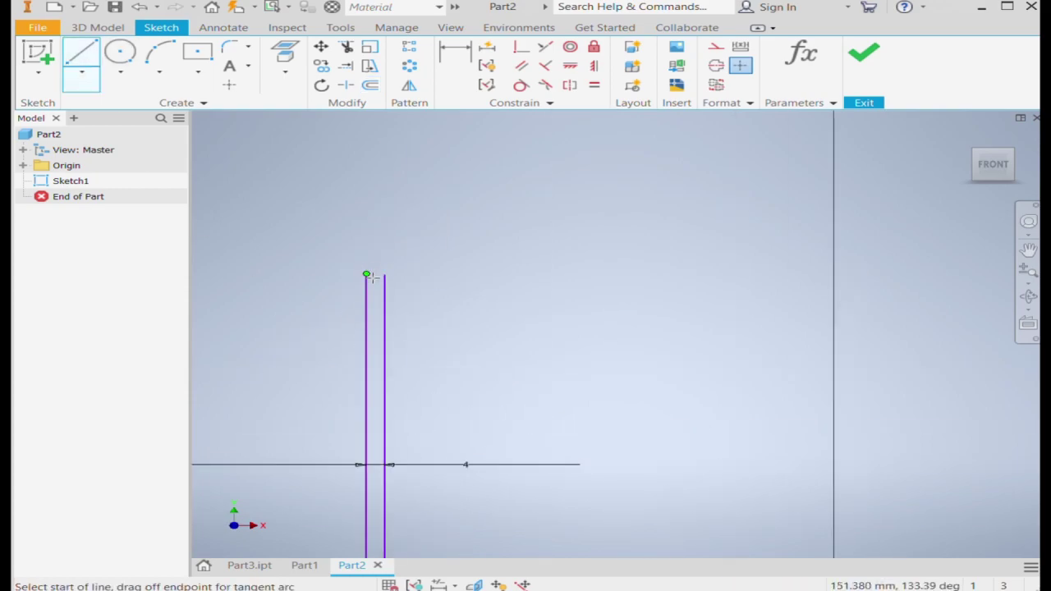
left_click(367, 274)
key("Escape")
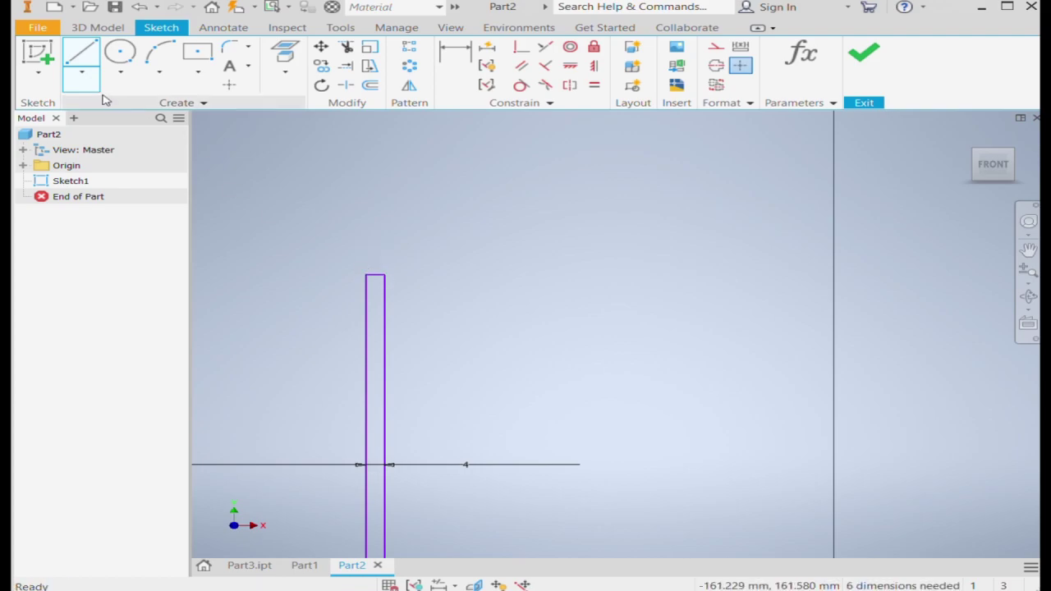
left_click(80, 56)
scroll(332, 454, "down", 3)
scroll(670, 326, "up", 3)
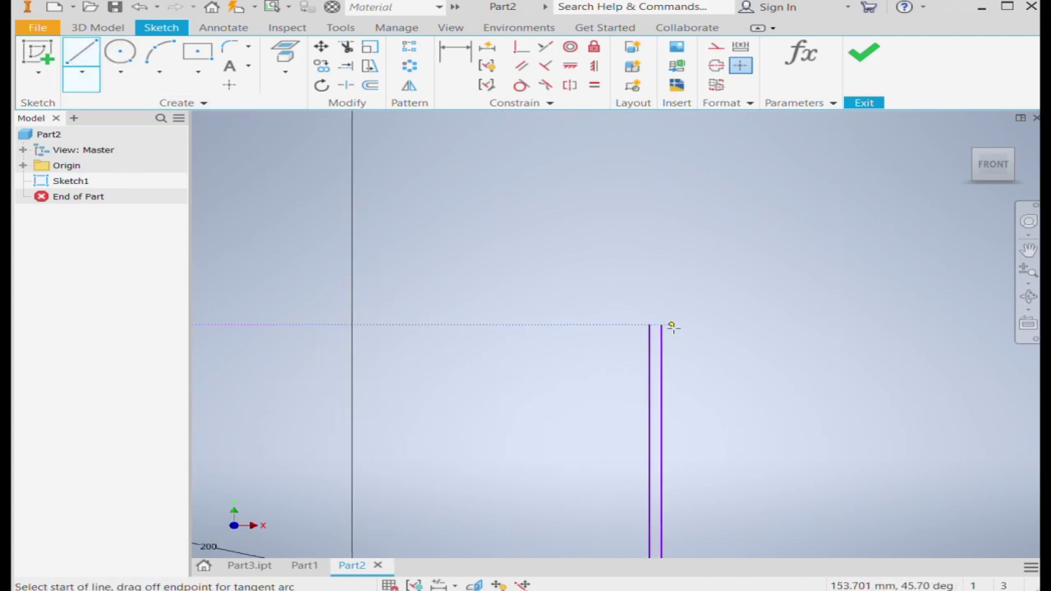
left_click(650, 326)
key("Escape")
scroll(493, 331, "down", 3)
scroll(436, 343, "down", 4)
scroll(468, 362, "up", 3)
scroll(468, 362, "down", 3)
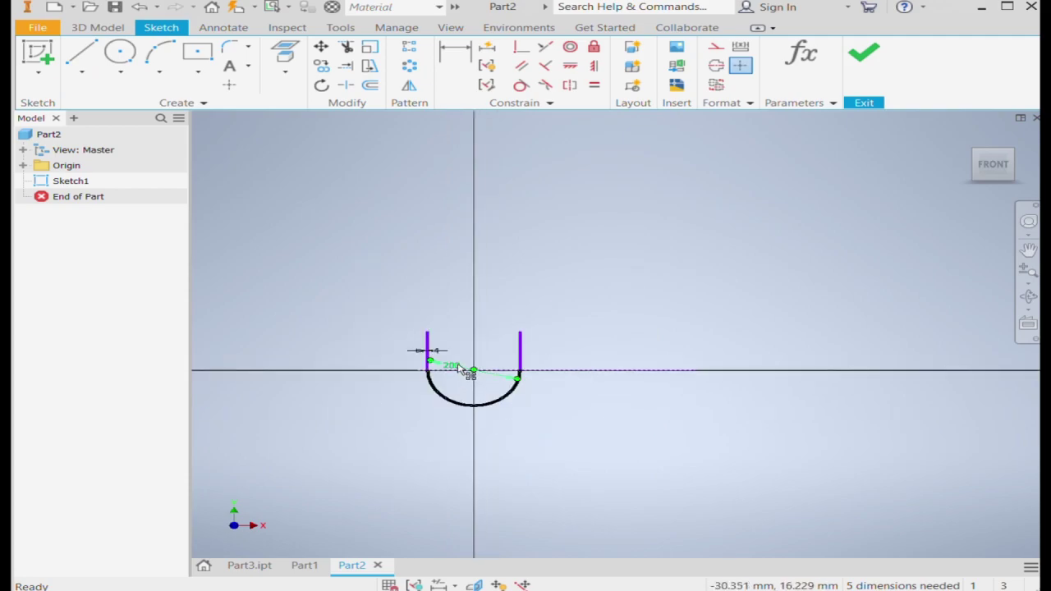
scroll(416, 343, "up", 3)
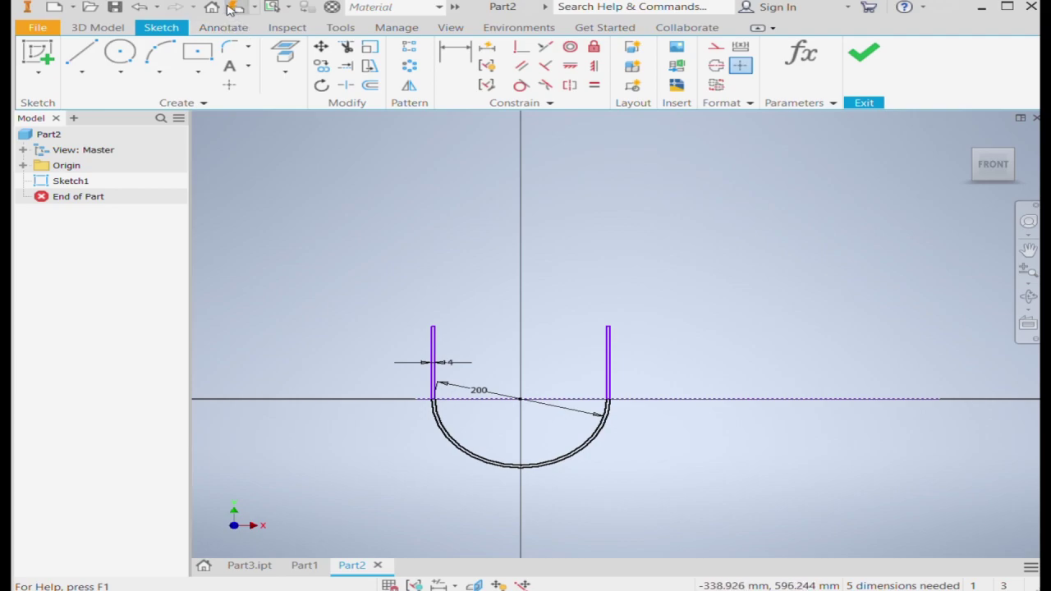
left_click(98, 27)
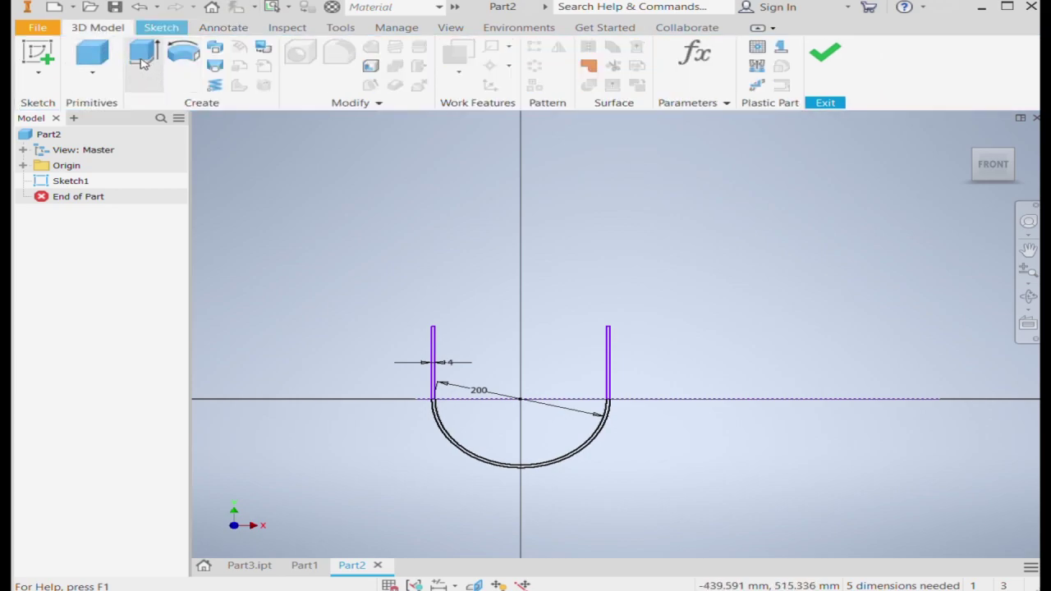
Step: Extrude the closed U-profile into the gutter channel as Extrusion1
left_click(144, 61)
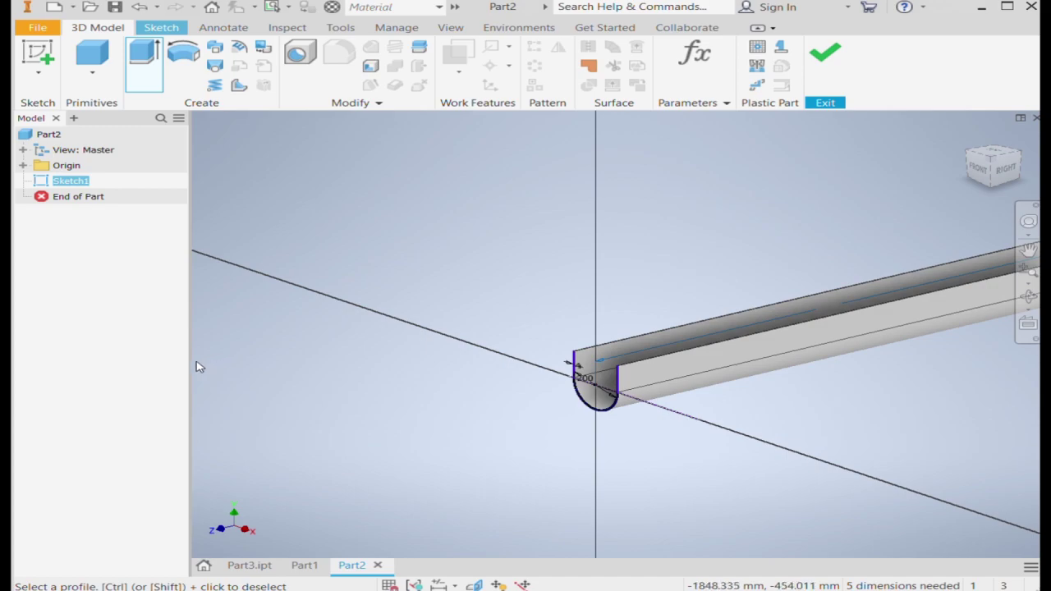
key("Return")
scroll(599, 415, "up", 5)
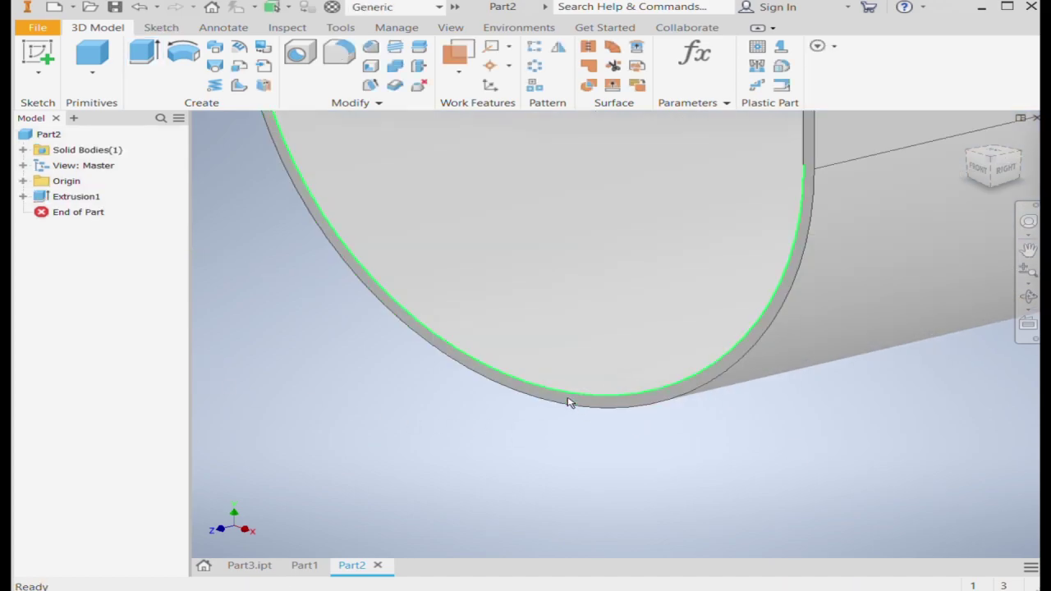
scroll(571, 402, "up", 3)
Step: Create a new sketch, Sketch2, on the channel's end face
left_click(539, 413)
scroll(534, 434, "down", 3)
key("s")
left_click(664, 410)
scroll(601, 444, "down", 5)
scroll(435, 382, "up", 2)
scroll(436, 383, "up", 2)
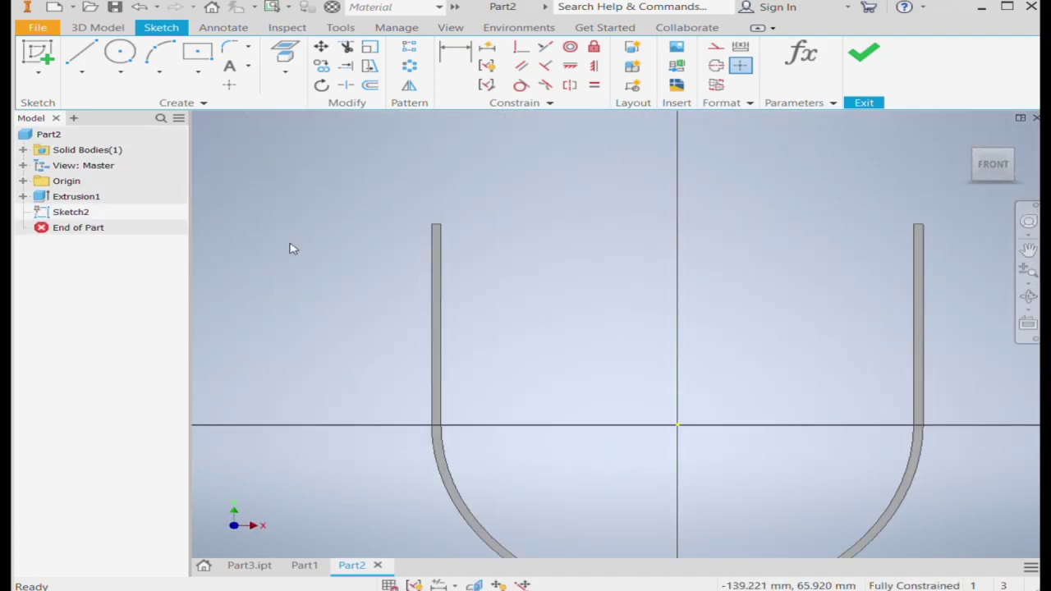
Step: Project the channel's wall, curved bottom and inner edges into the sketch
left_click(284, 54)
scroll(438, 434, "up", 2)
scroll(423, 400, "up", 1)
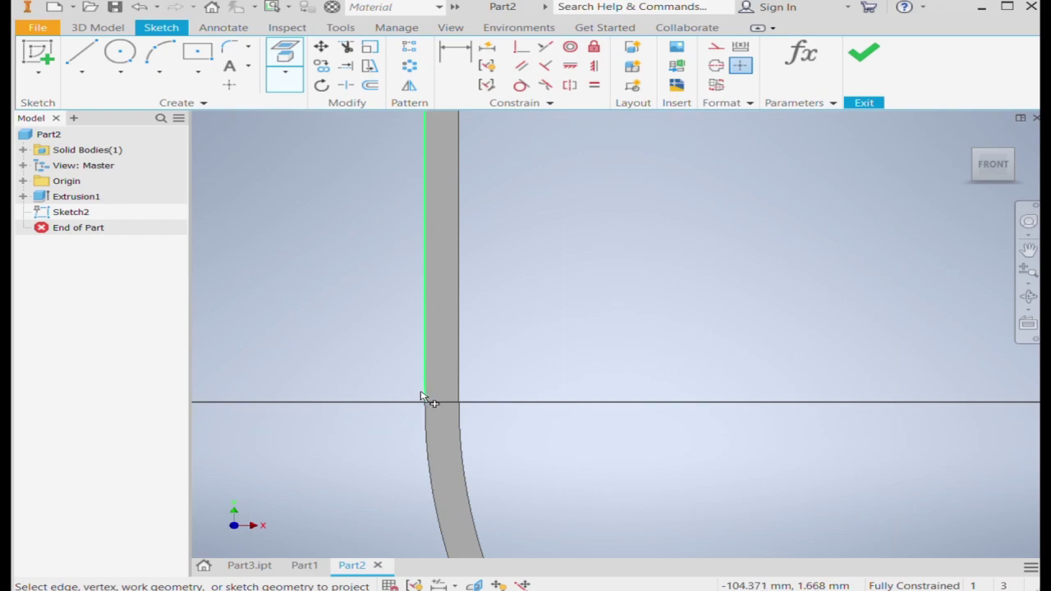
left_click(424, 397)
left_click(429, 435)
scroll(341, 427, "down", 3)
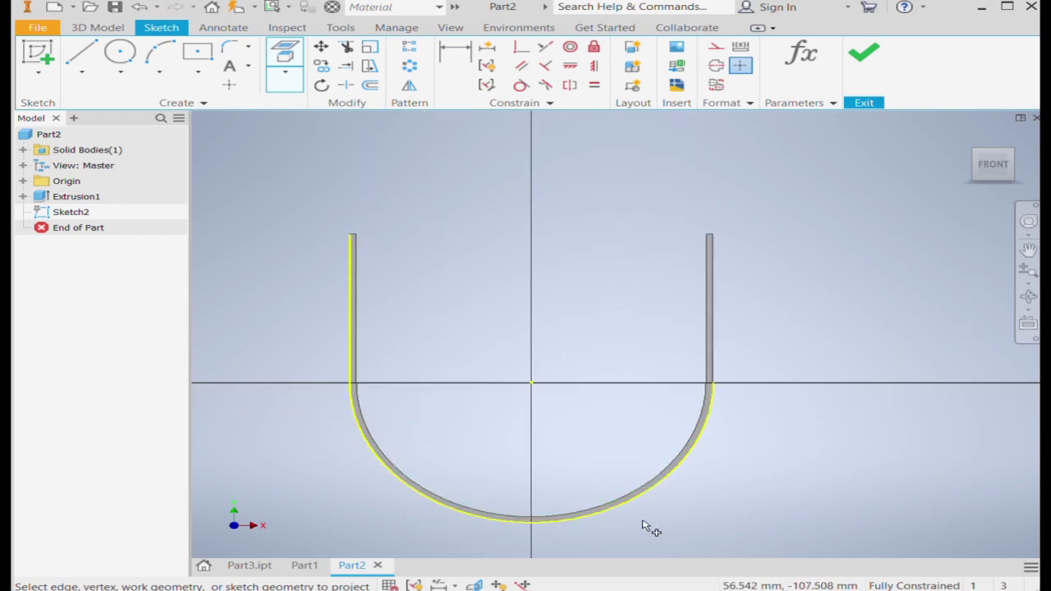
scroll(733, 371, "up", 2)
left_click(668, 373)
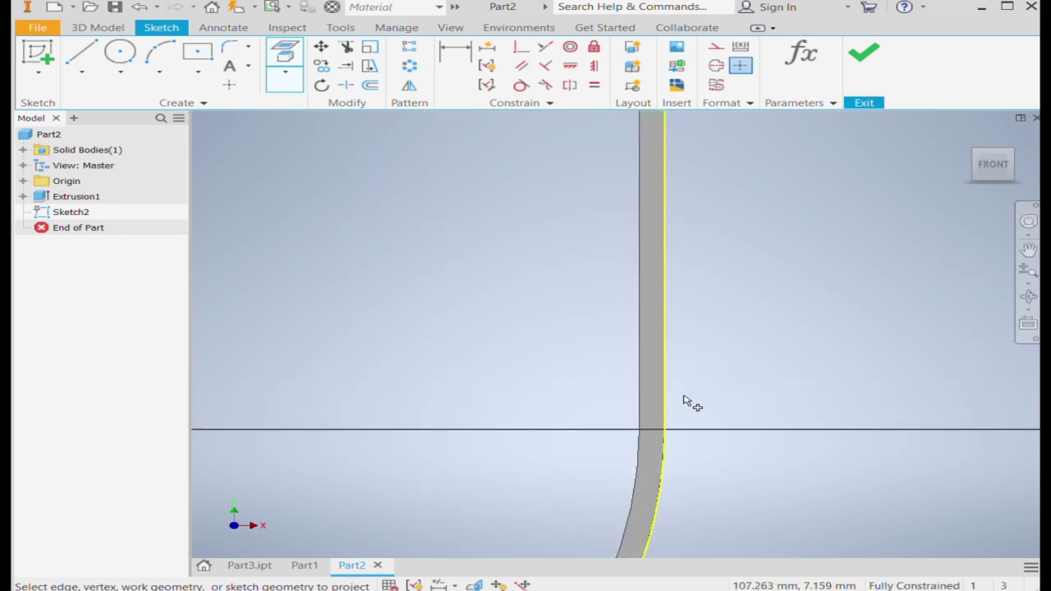
scroll(733, 443, "down", 2)
key("Escape")
Step: Offset the projected U edge outward by 30 mm
left_click(369, 85)
scroll(447, 369, "up", 3)
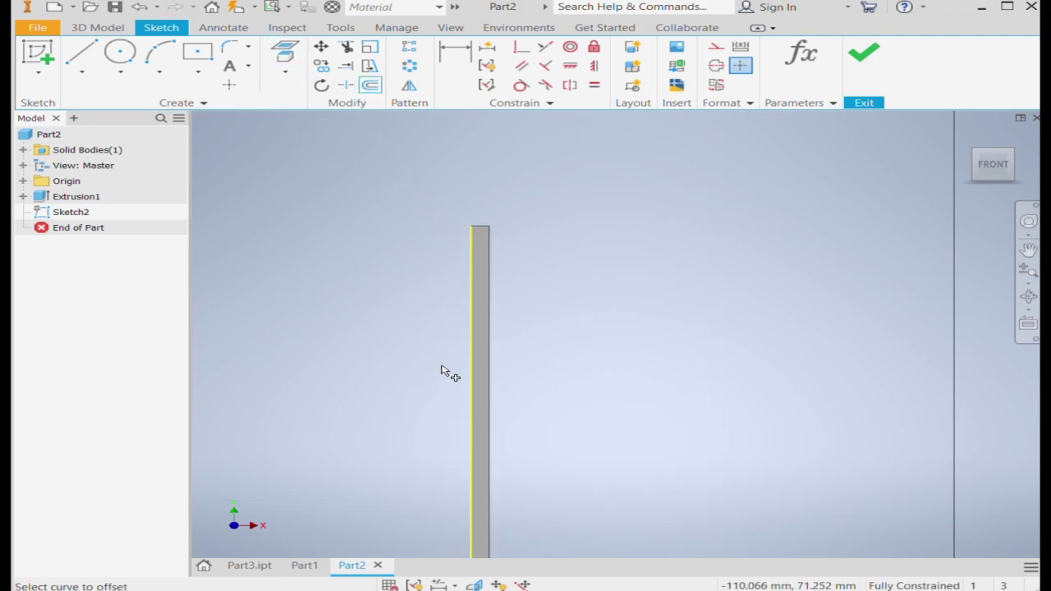
left_click(470, 379)
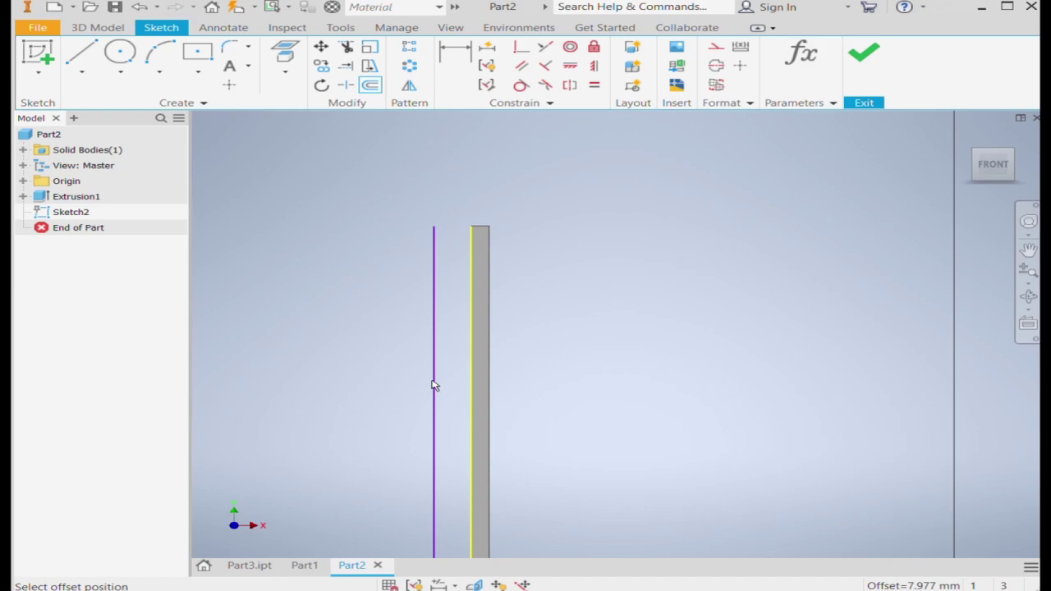
type("30")
key("Return")
Step: Draw lines joining both offset tops to the channel walls, closing the outline
left_click(81, 53)
left_click(331, 228)
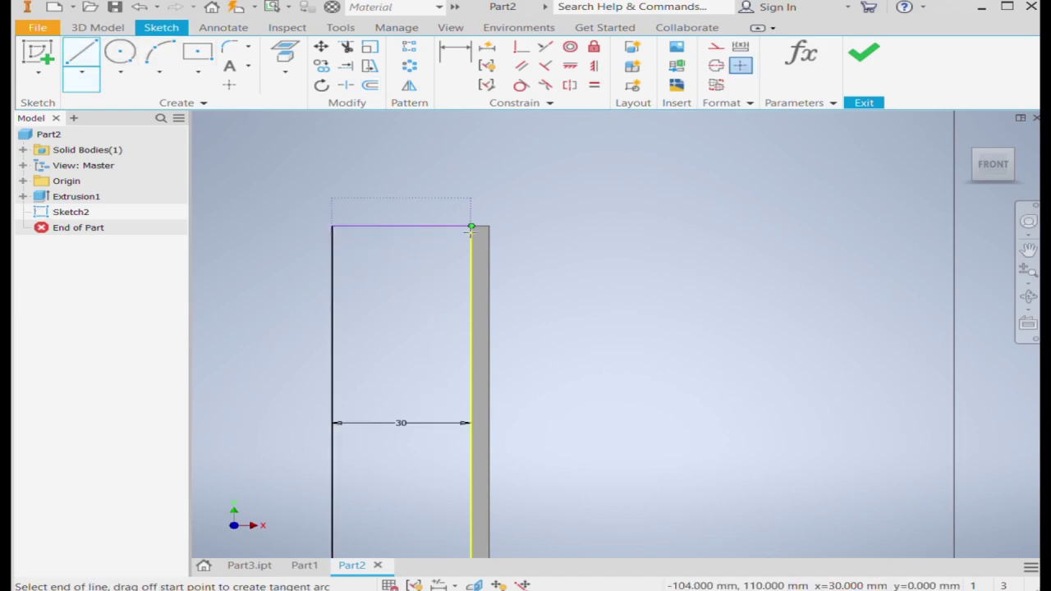
left_click(472, 227)
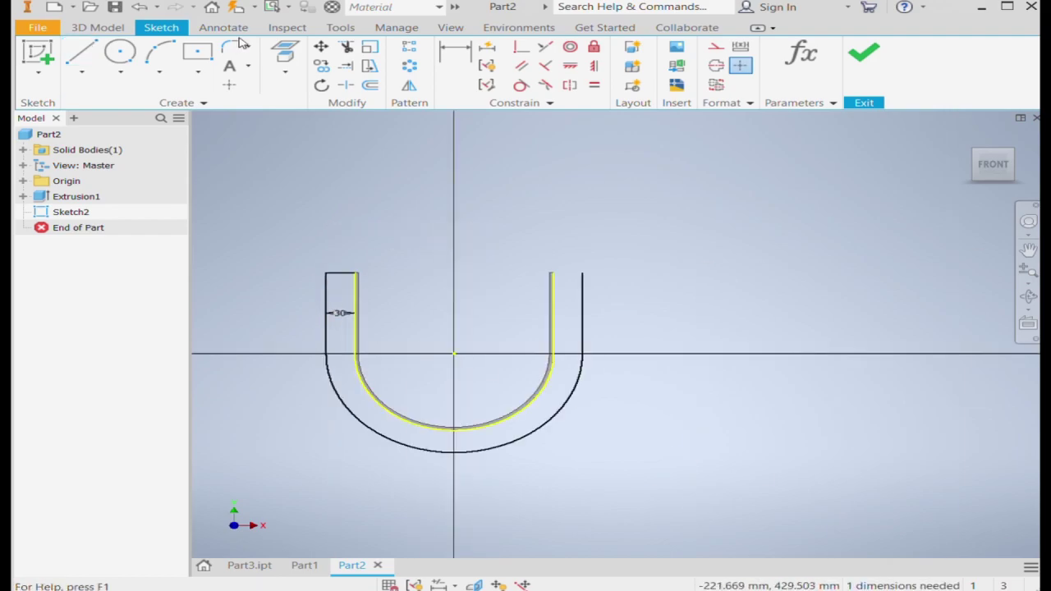
left_click(81, 52)
scroll(658, 285, "up", 3)
scroll(499, 265, "up", 5)
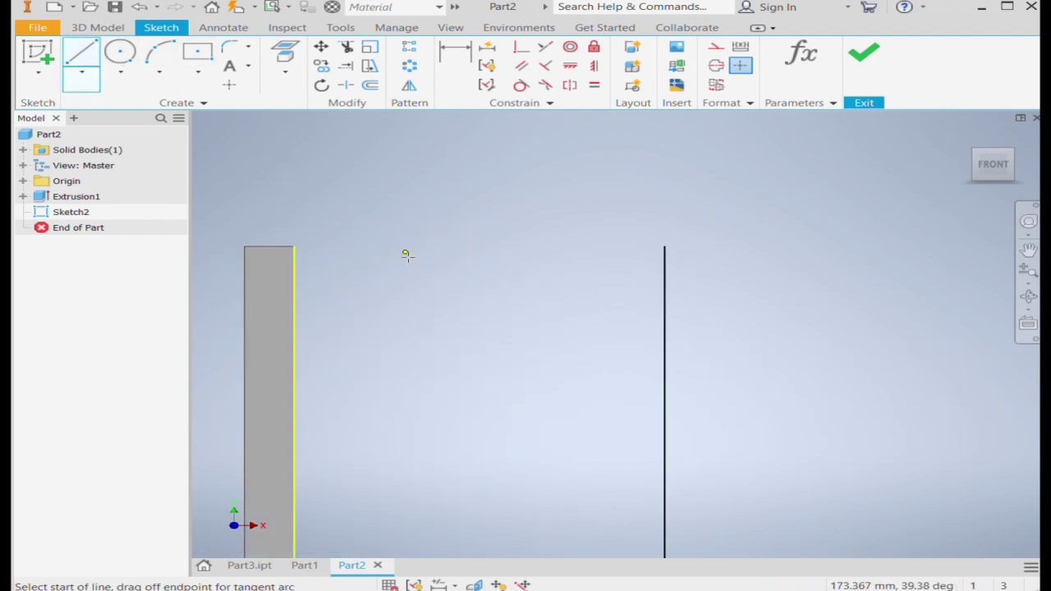
left_click(294, 246)
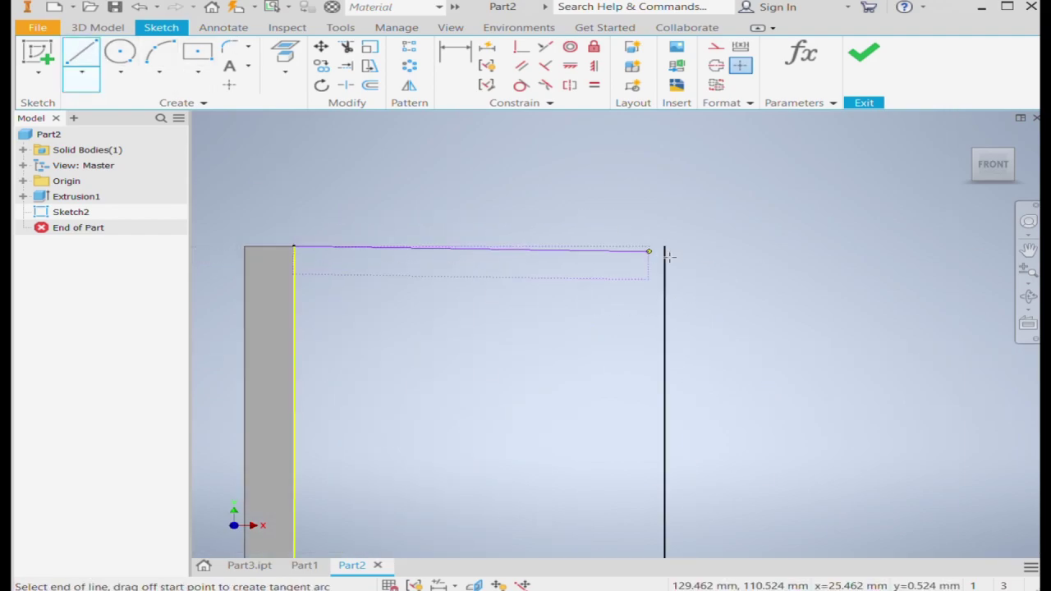
double_click(664, 246)
scroll(532, 272, "down", 3)
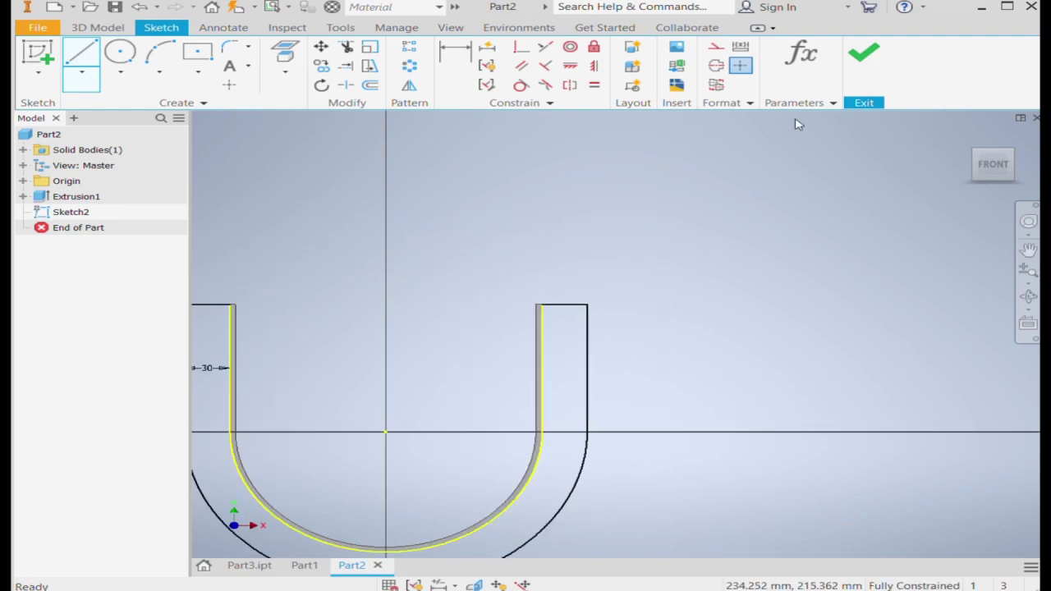
left_click(105, 30)
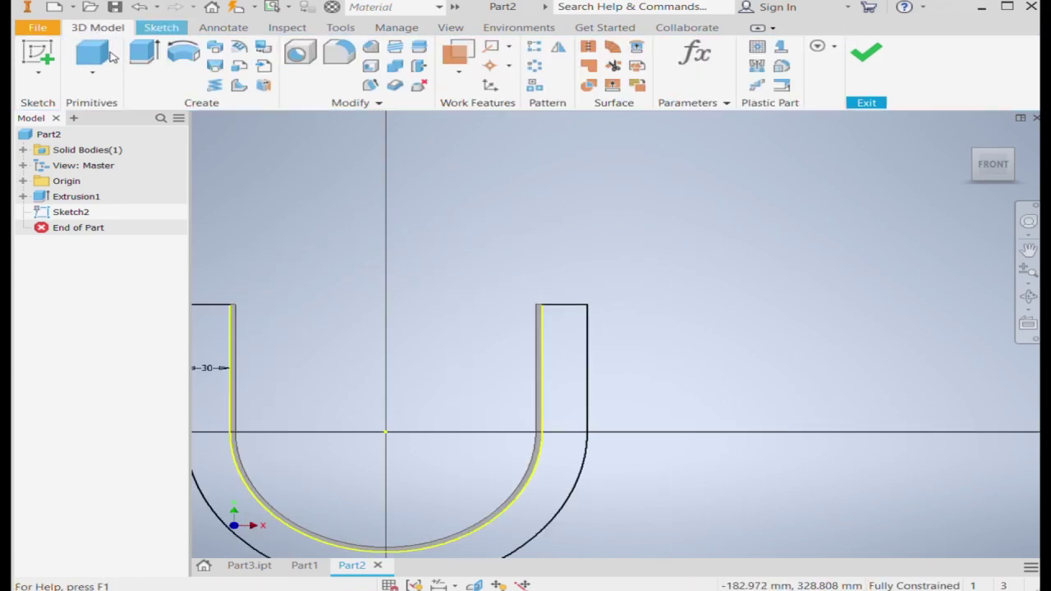
Step: Extrude the closed outer outline as the end lip, Extrusion2
left_click(144, 54)
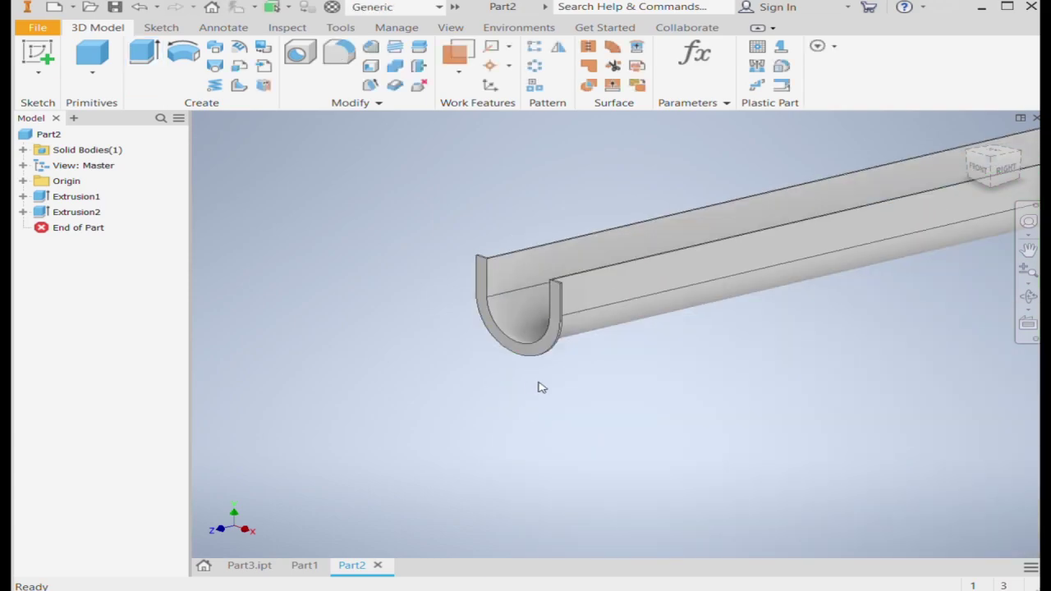
scroll(396, 378, "down", 2)
scroll(397, 378, "down", 3)
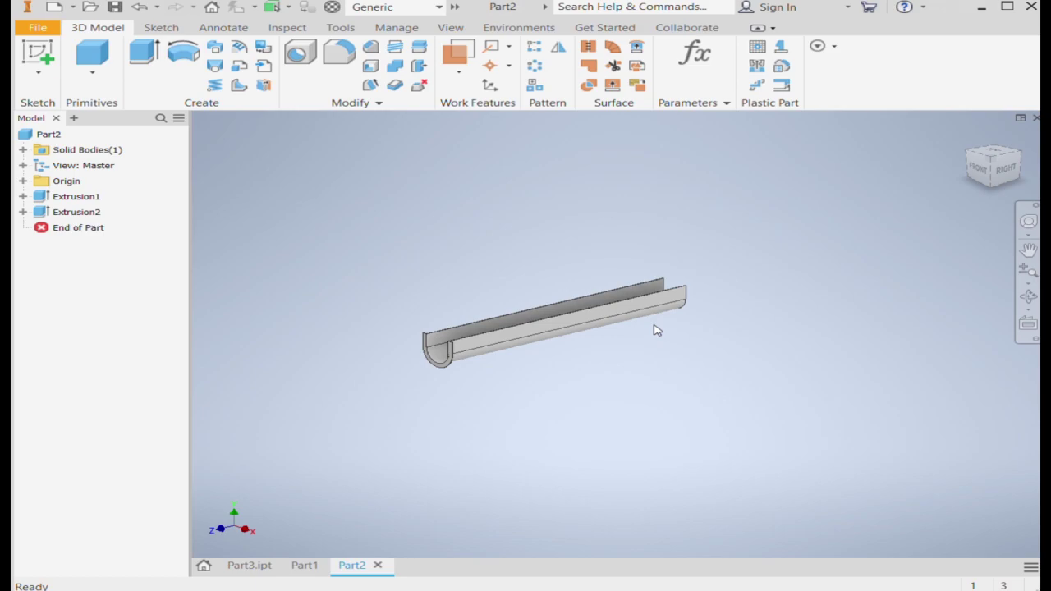
Step: Re-edit the channel's Extrusion1 feature and accept it unchanged
left_click(63, 200)
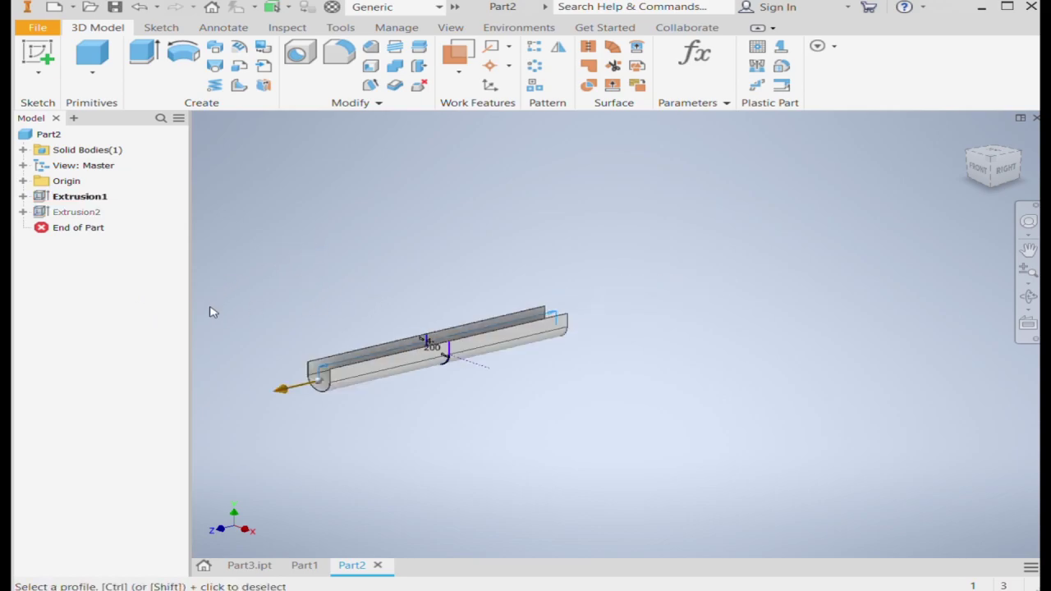
key("Return")
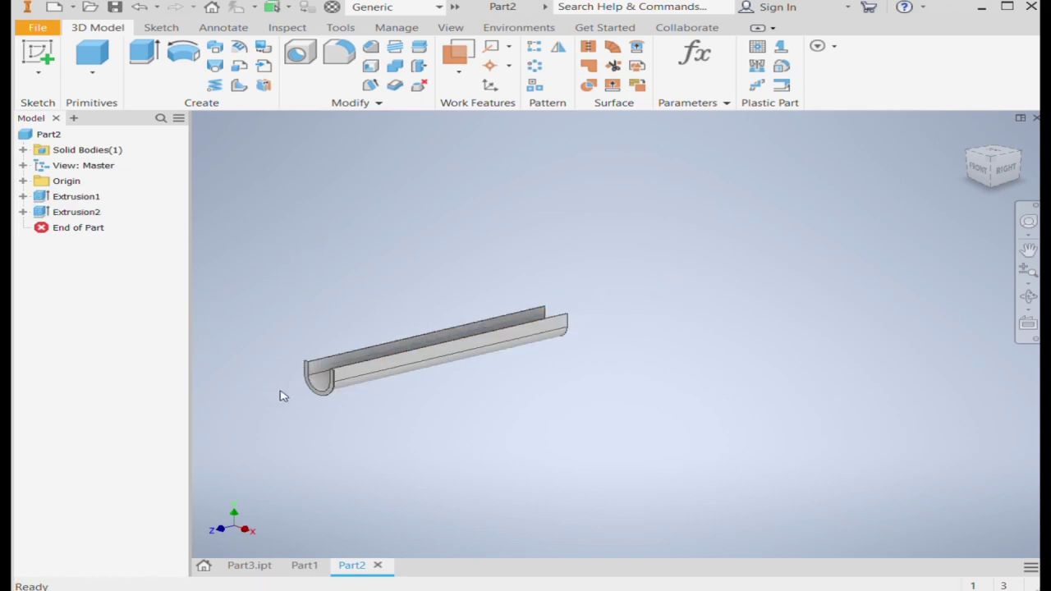
scroll(349, 404, "down", 5)
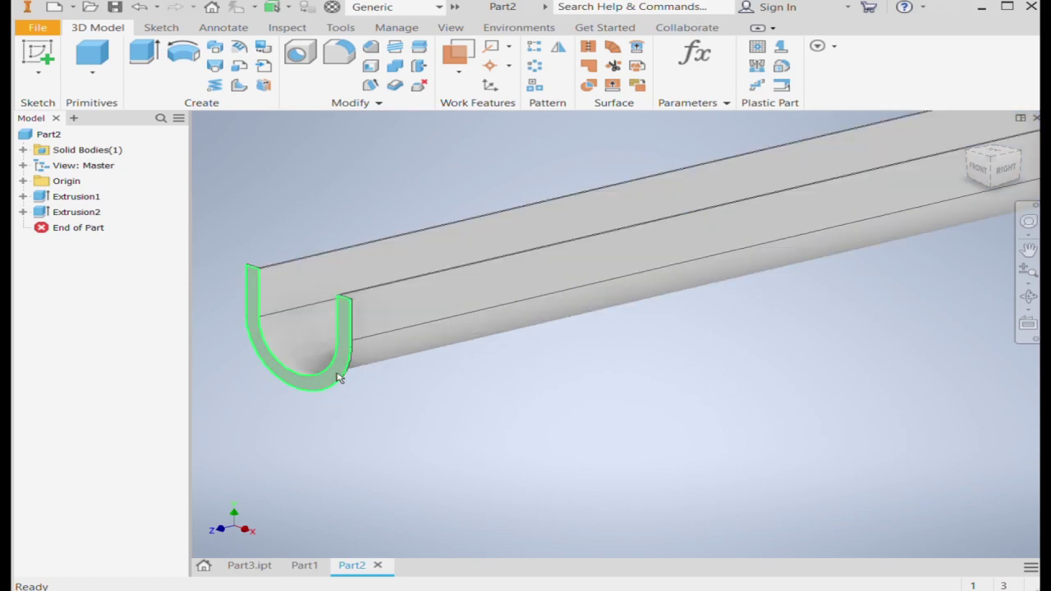
scroll(343, 386, "up", 3)
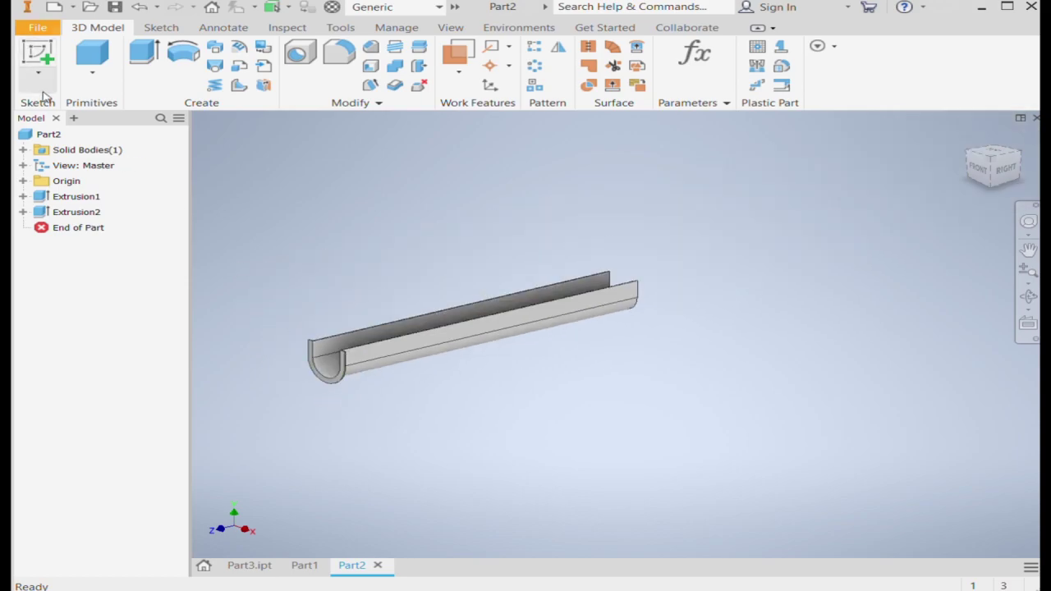
Step: Mirror Extrusion2 across the Origin XY Plane to add the far-end lip
left_click(558, 47)
scroll(329, 380, "down", 2)
scroll(329, 380, "down", 2)
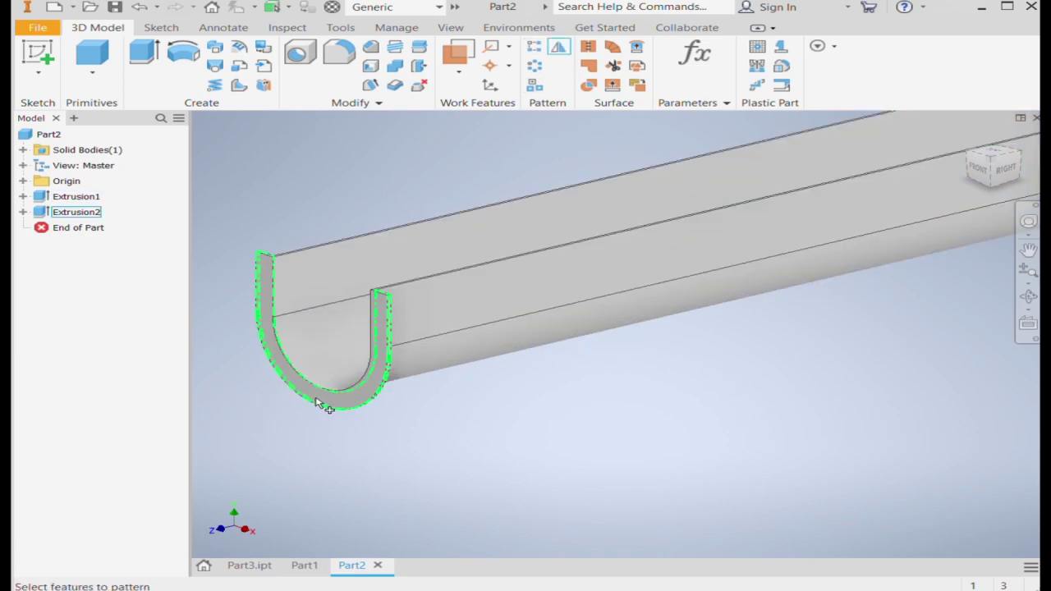
left_click(324, 409)
scroll(345, 319, "up", 3)
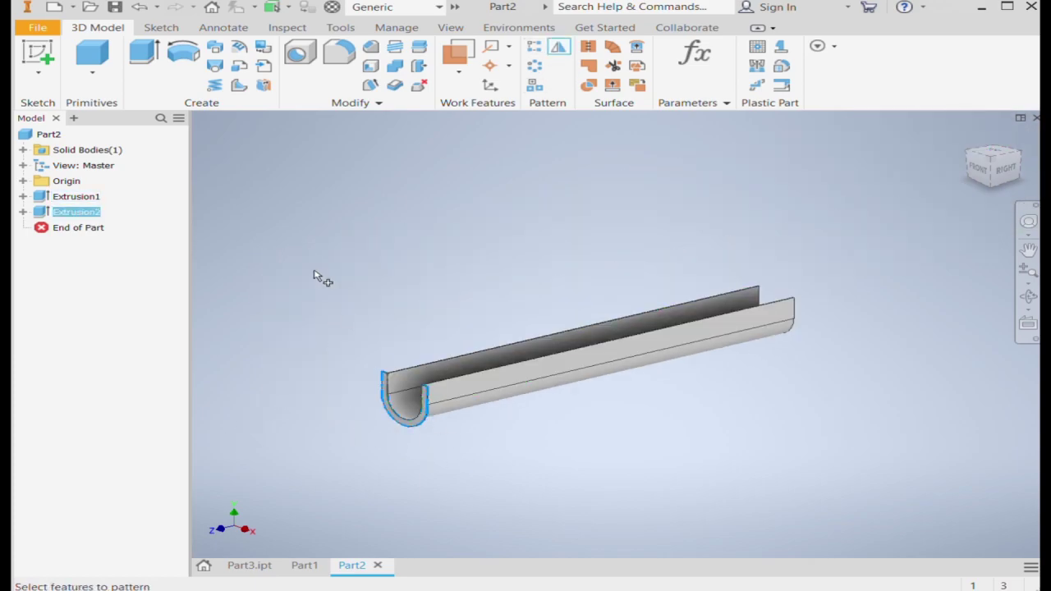
left_click(22, 180)
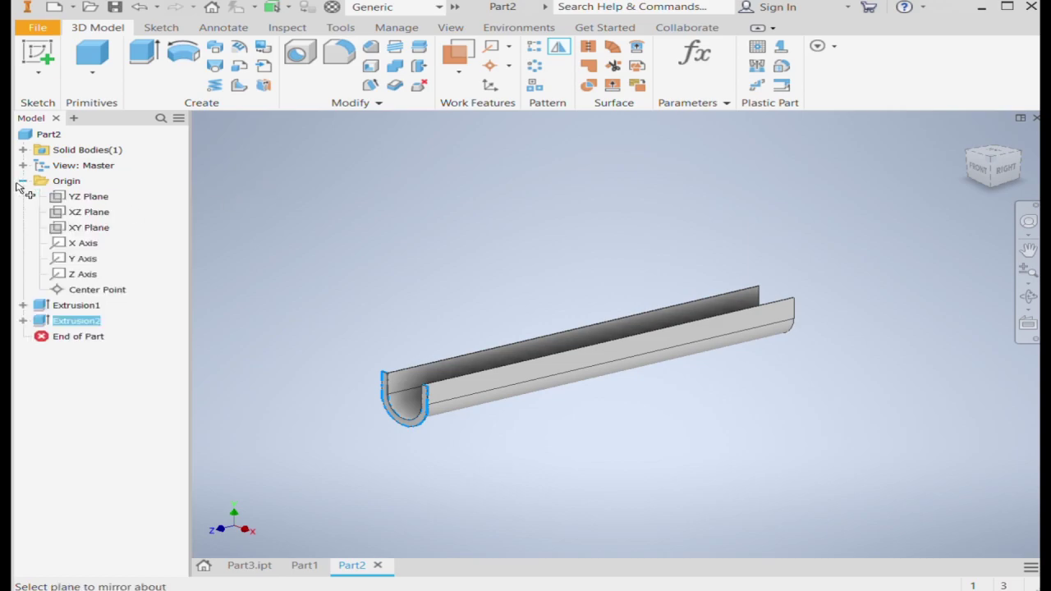
left_click(84, 233)
key("Return")
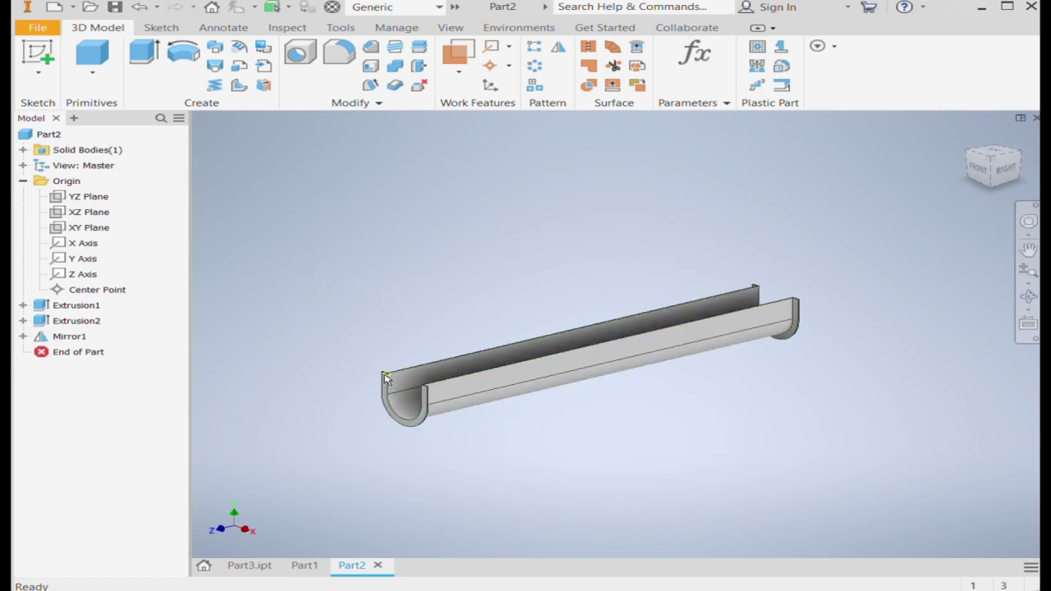
Step: Inspect the lipped gutter at several zoom levels, then start a sketch on the XZ Plane
scroll(370, 363, "down", 5)
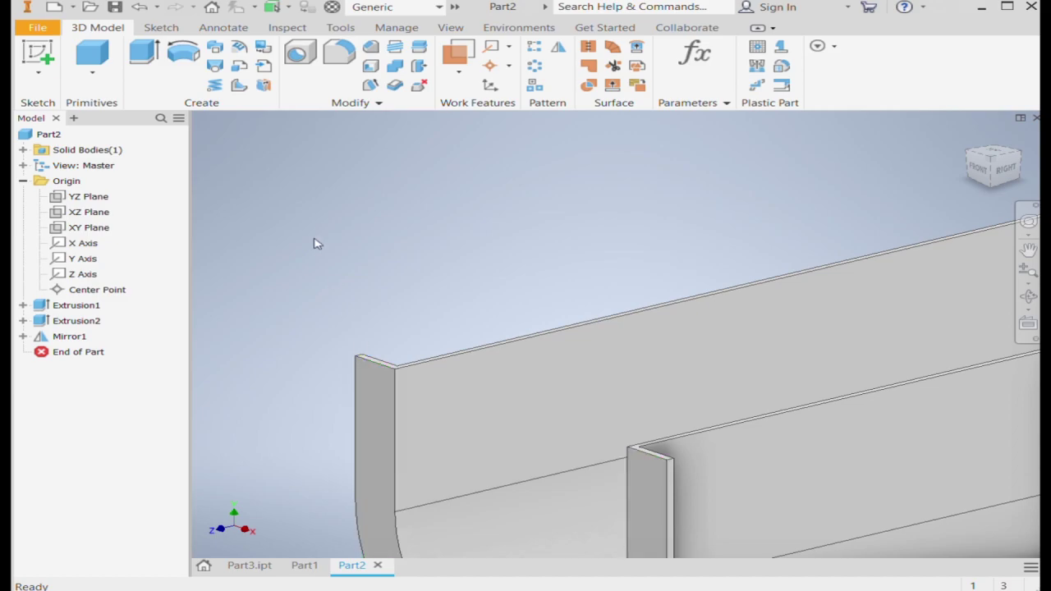
scroll(284, 274, "down", 5)
scroll(356, 293, "up", 1)
scroll(354, 293, "up", 3)
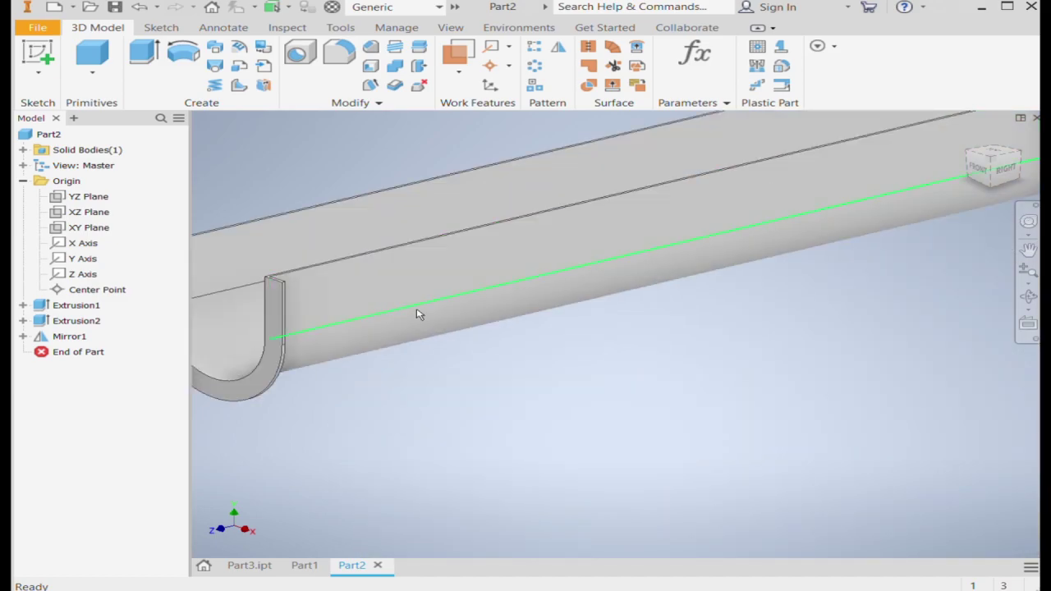
scroll(485, 301, "down", 3)
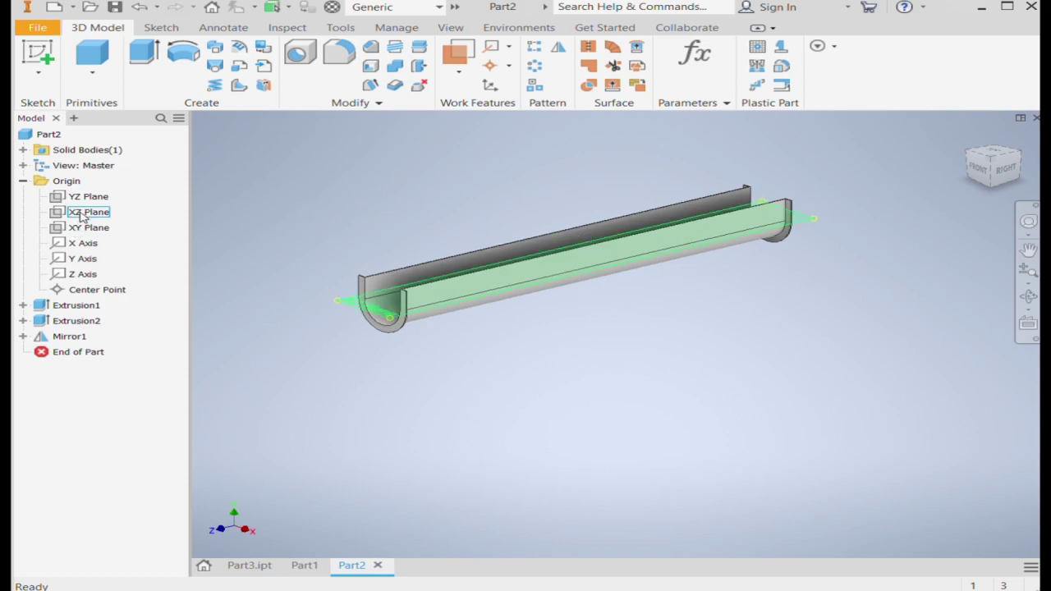
left_click(82, 215)
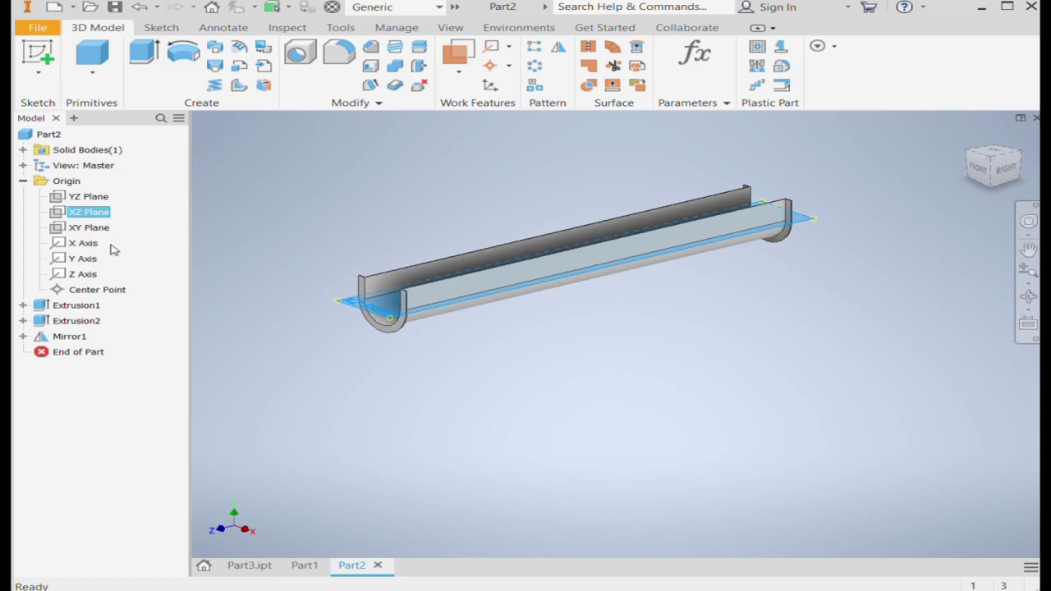
key("s")
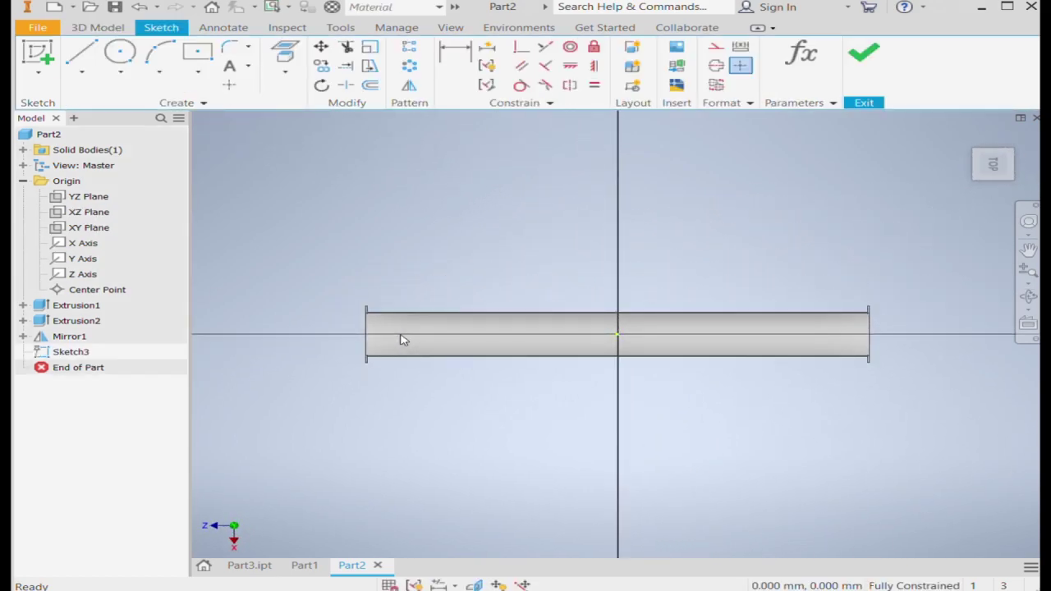
mouse_move(993, 163)
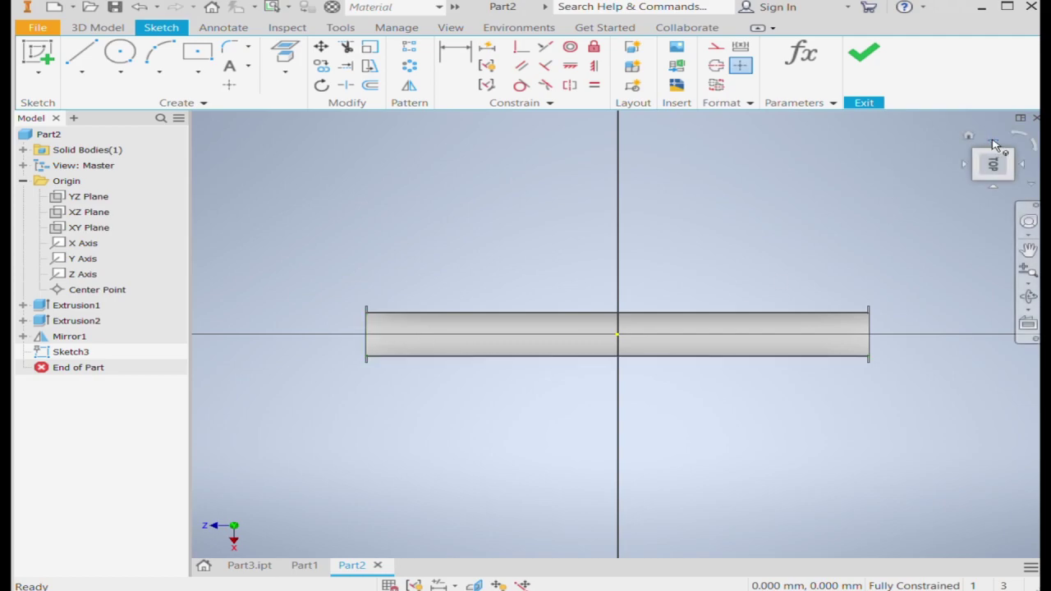
Step: View Sketch3 from the top and project the gutter's end face into it
left_click(1022, 138)
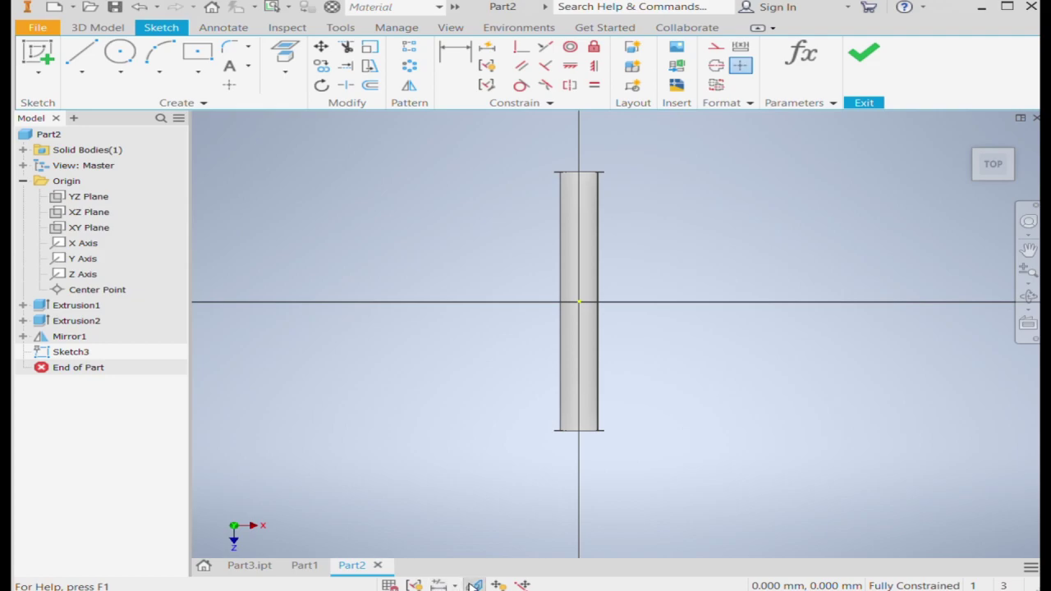
scroll(591, 442, "up", 5)
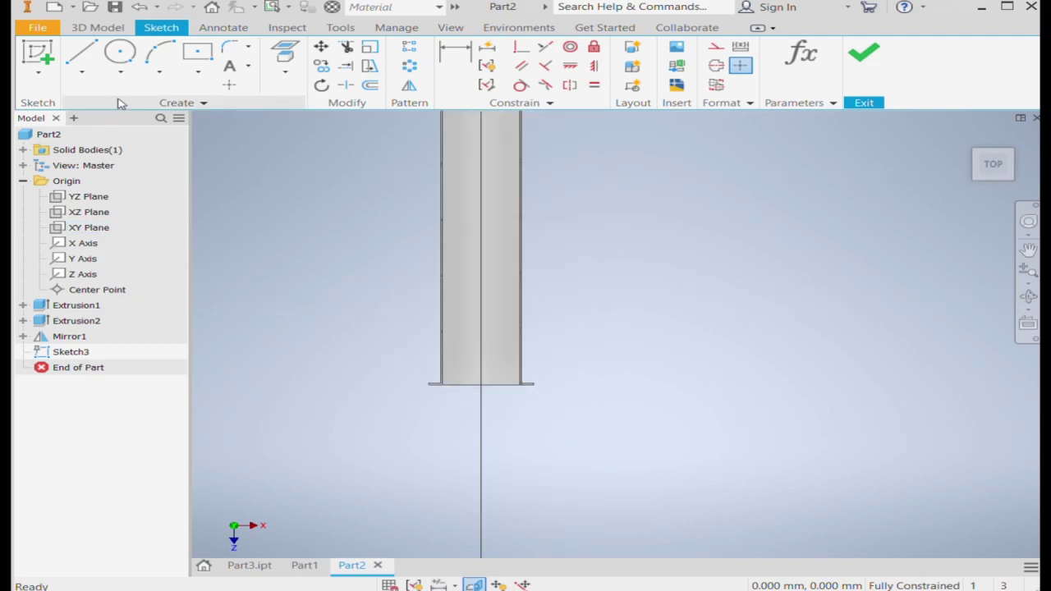
left_click(285, 54)
left_click(487, 346)
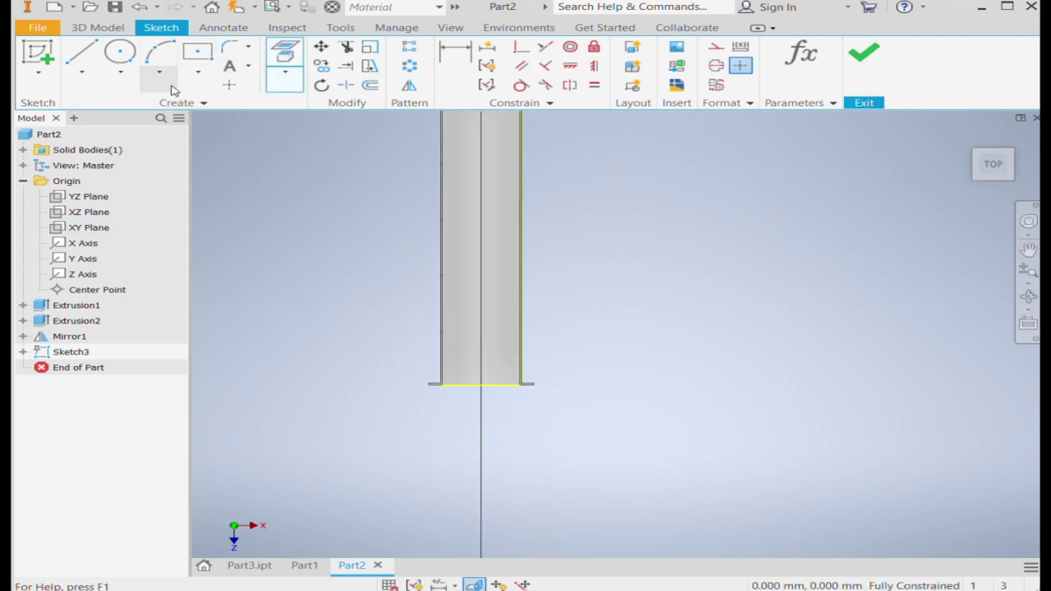
key("Escape")
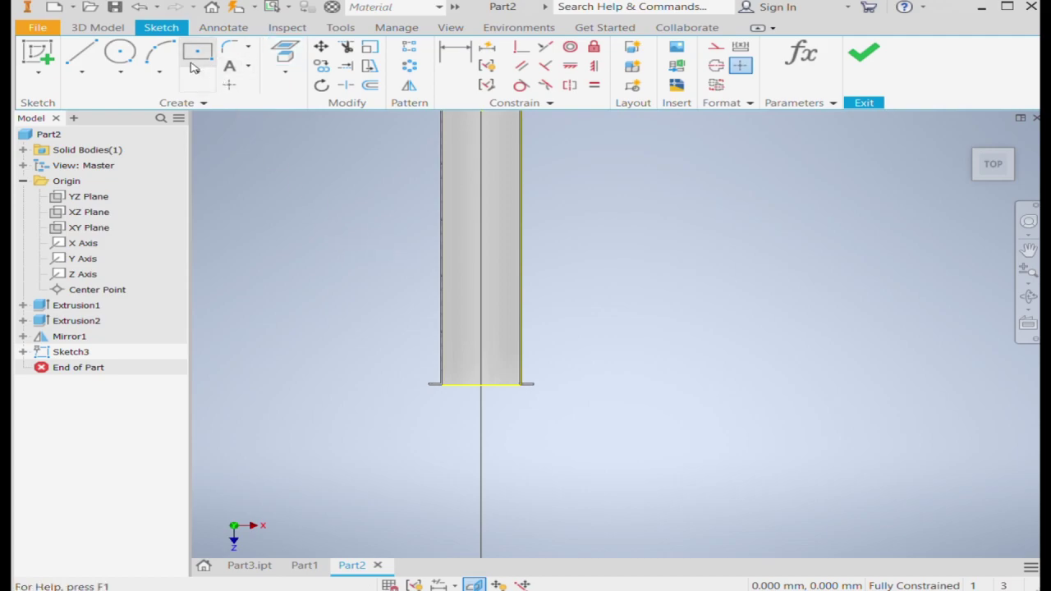
left_click(197, 76)
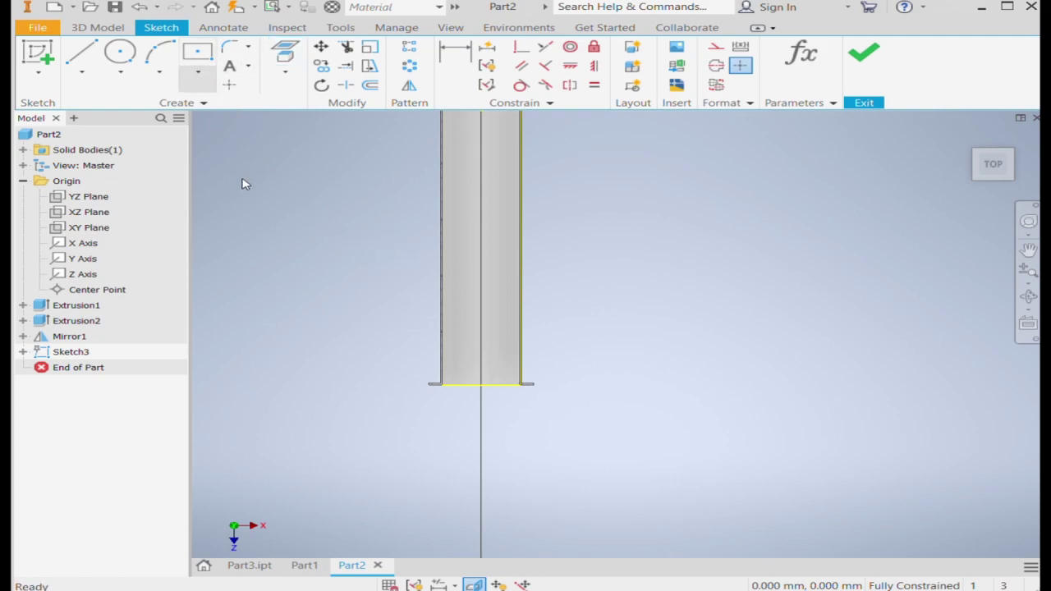
Step: Draw a centre-point rectangle inside the channel near its bottom end
scroll(473, 388, "down", 5)
scroll(474, 389, "up", 2)
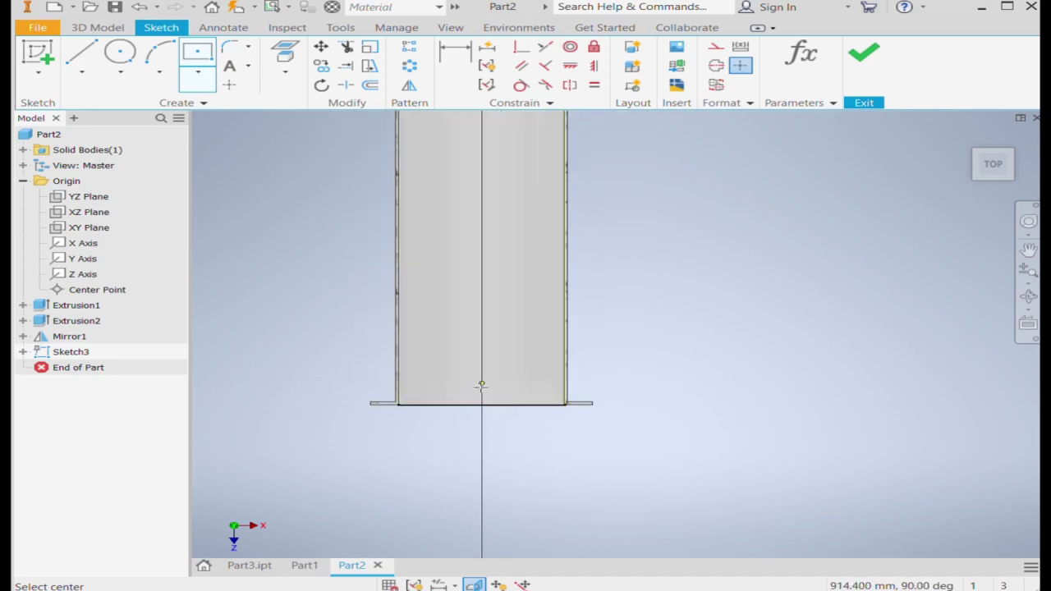
left_click(482, 370)
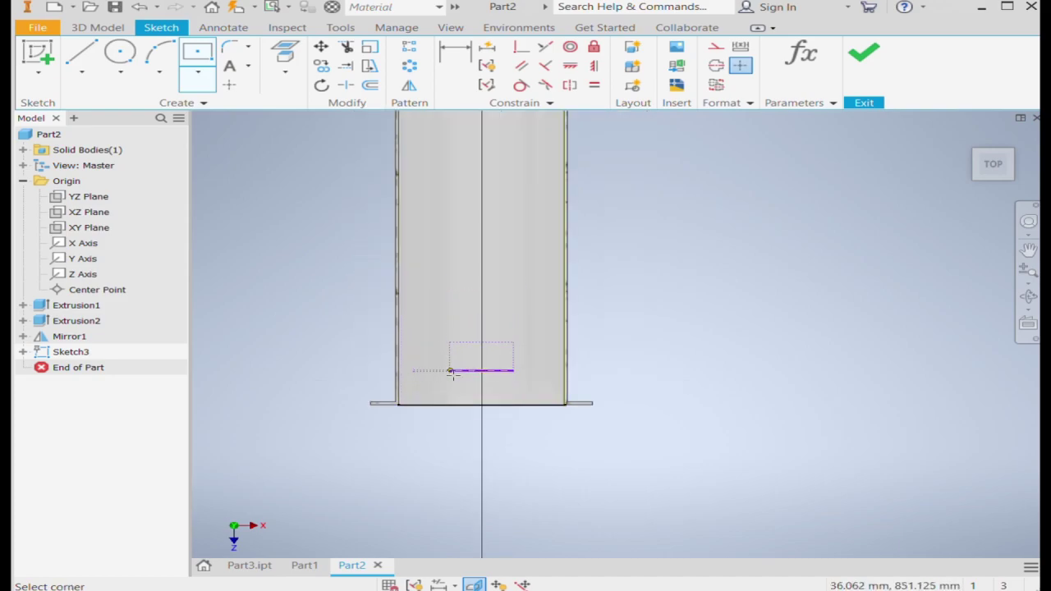
left_click(422, 345)
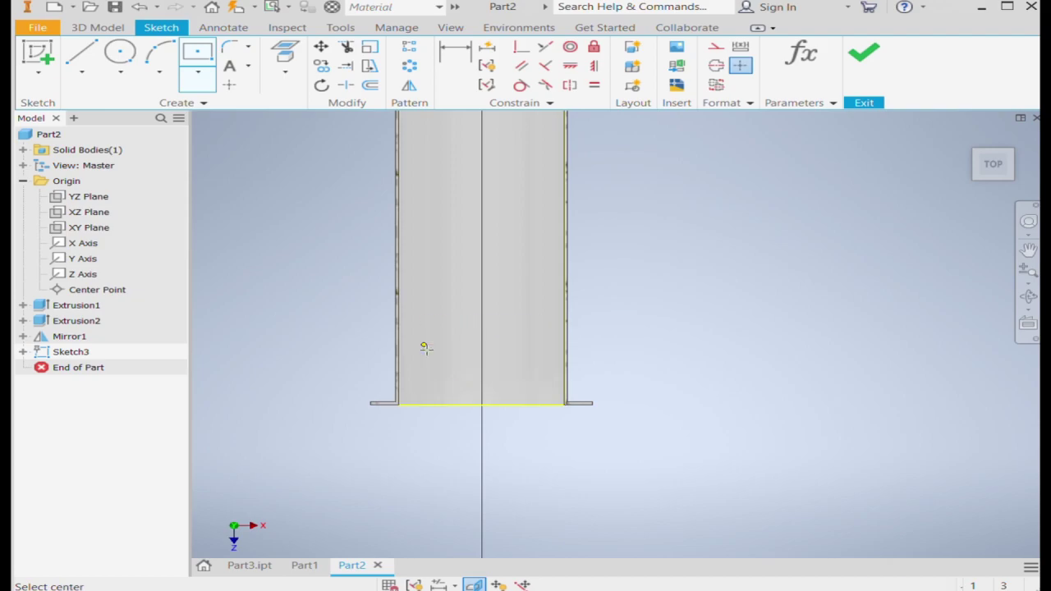
Step: Begin dimensioning the rectangle's bottom edge against the channel end
left_click(454, 53)
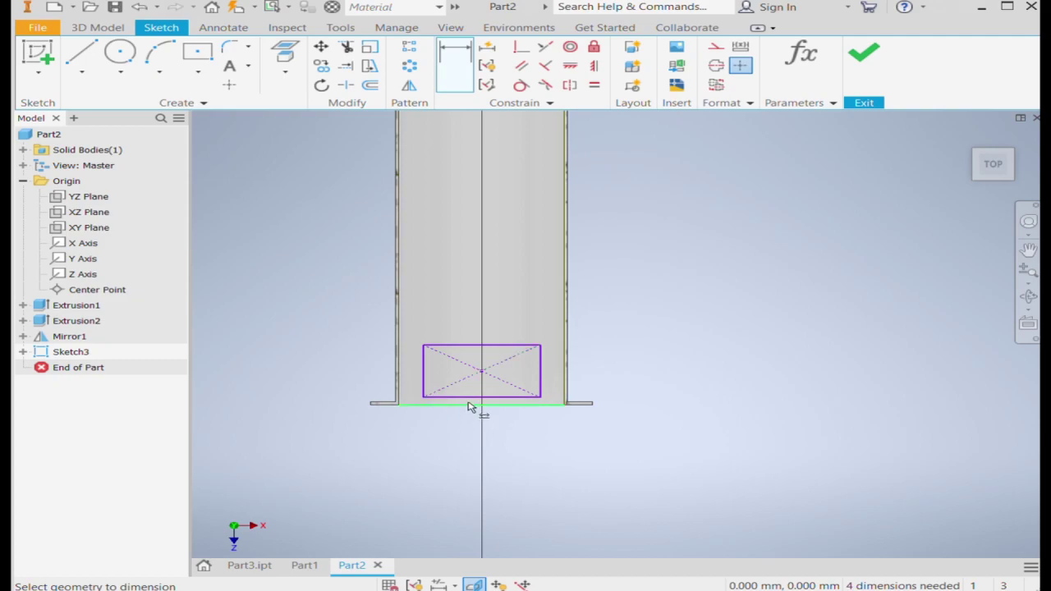
scroll(470, 402, "up", 5)
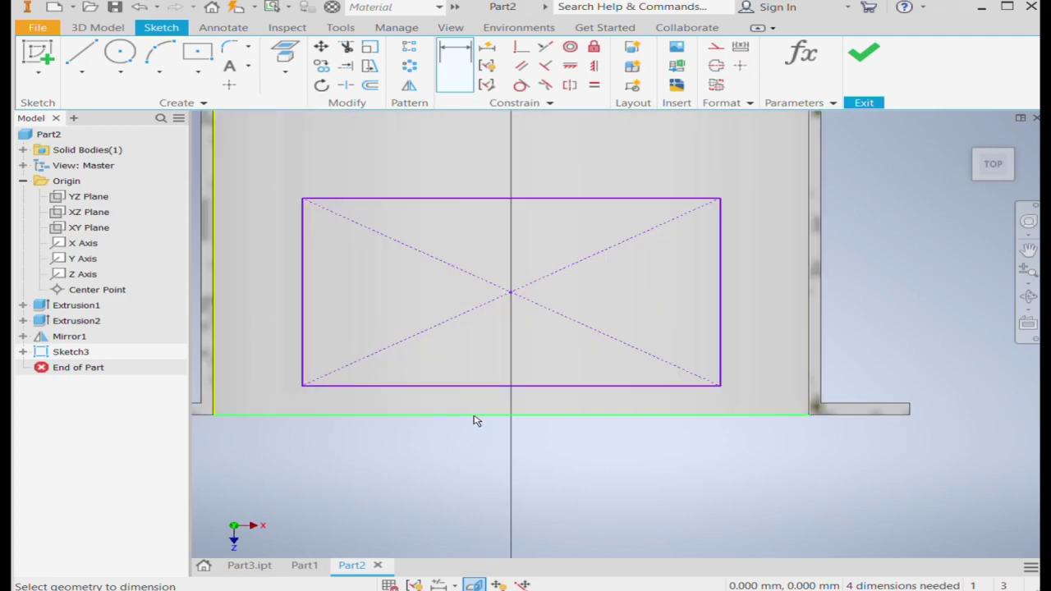
scroll(473, 419, "down", 4)
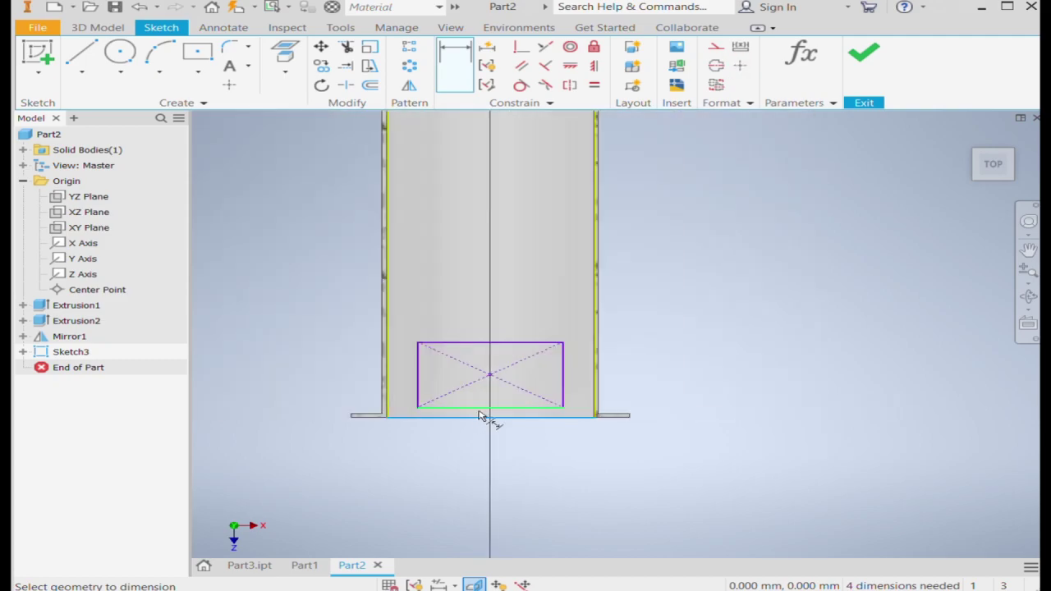
scroll(425, 420, "up", 2)
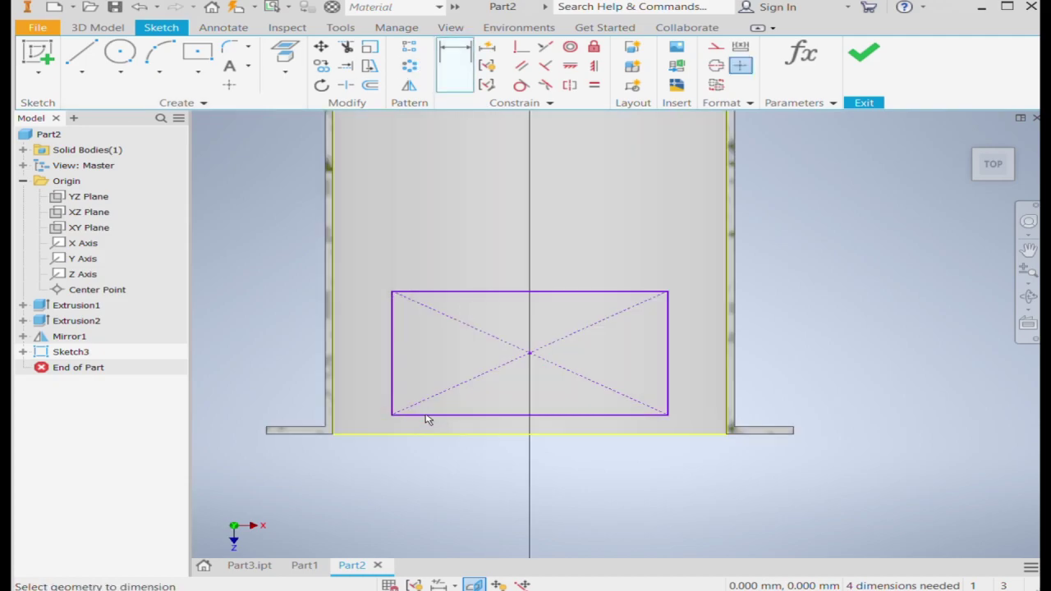
left_click(456, 414)
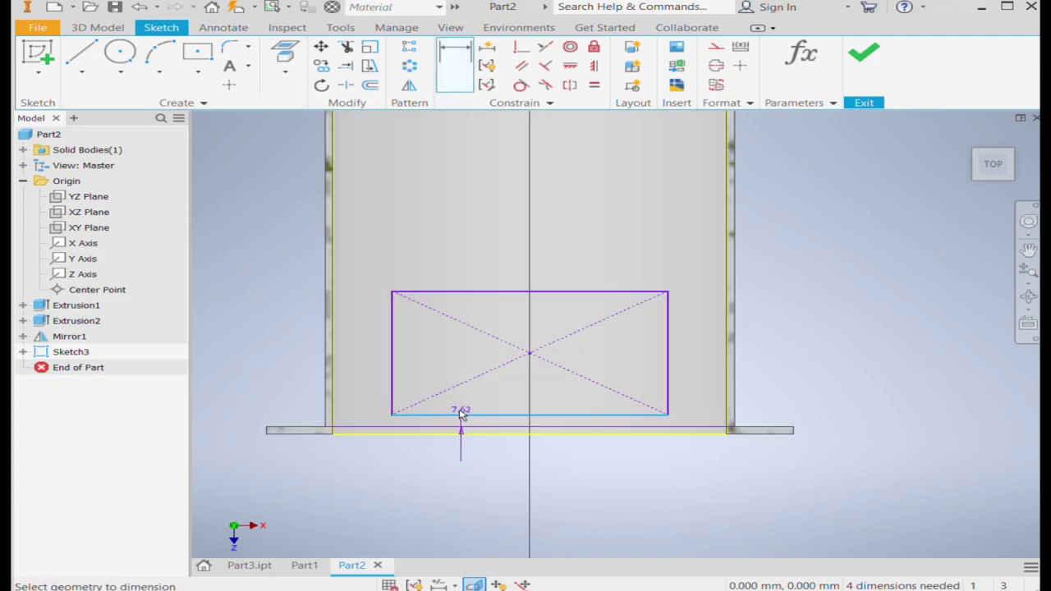
Step: Dimension the rectangle's bottom edge 5 from the channel end
scroll(485, 428, "up", 5)
left_click(477, 422)
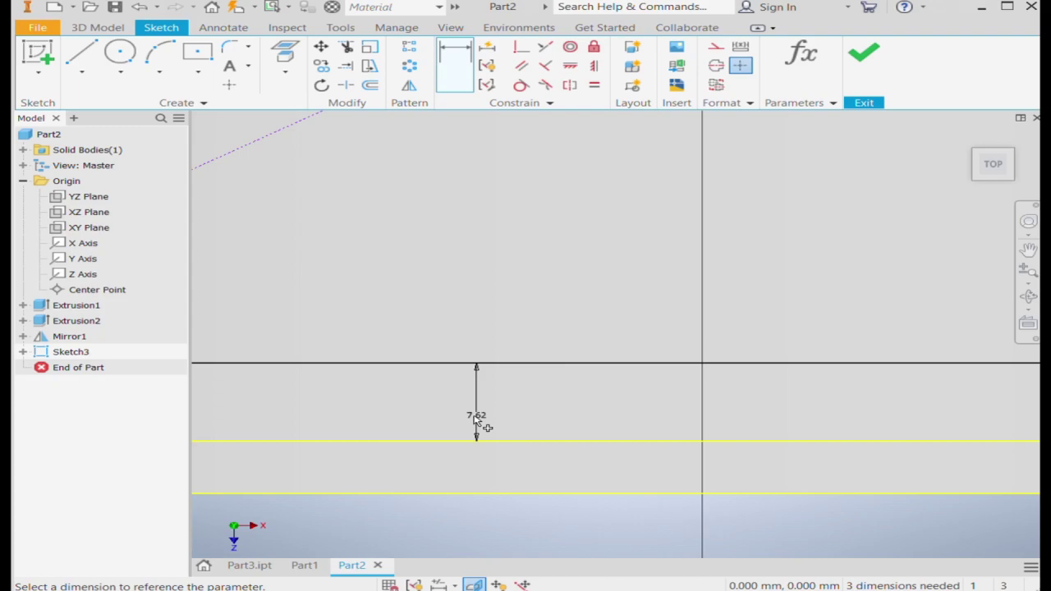
type("5")
key("Return")
scroll(472, 420, "down", 5)
key("Escape")
Step: Dimension the rectangle 100 high and 120 wide
left_click(454, 59)
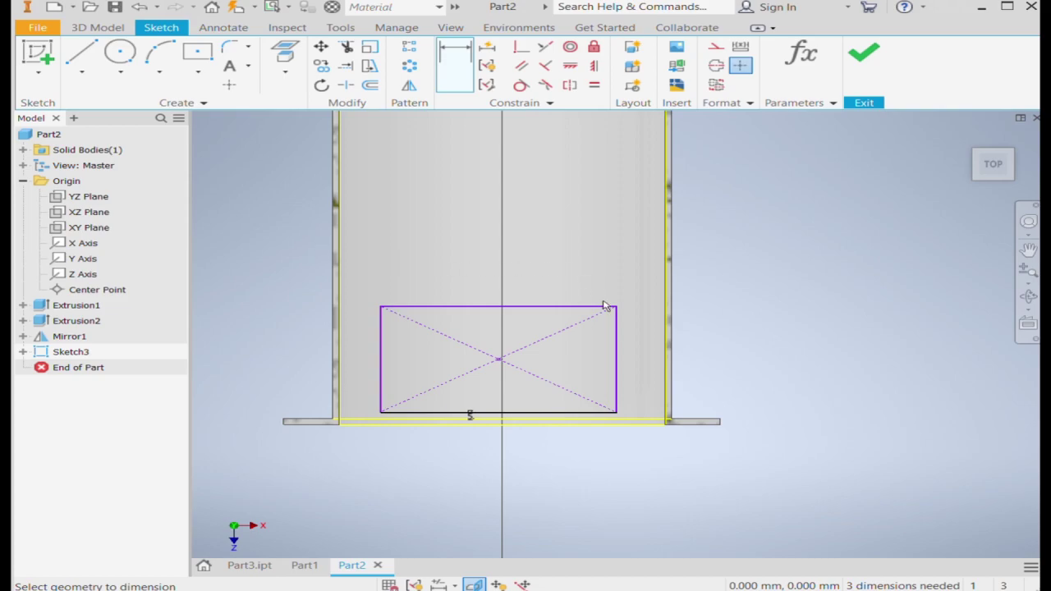
left_click(615, 353)
left_click(656, 366)
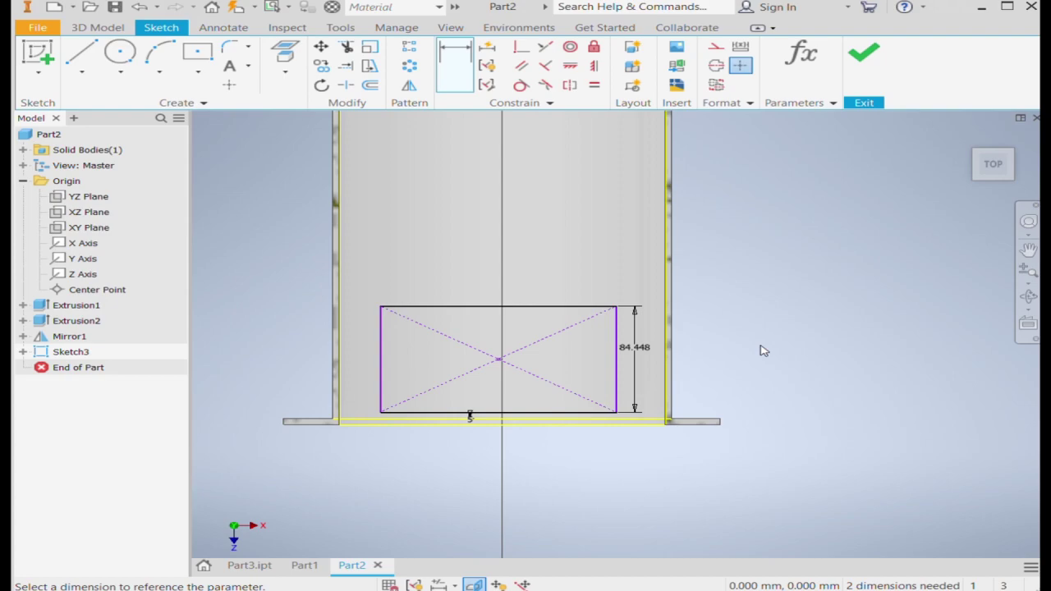
type("100")
key("Return")
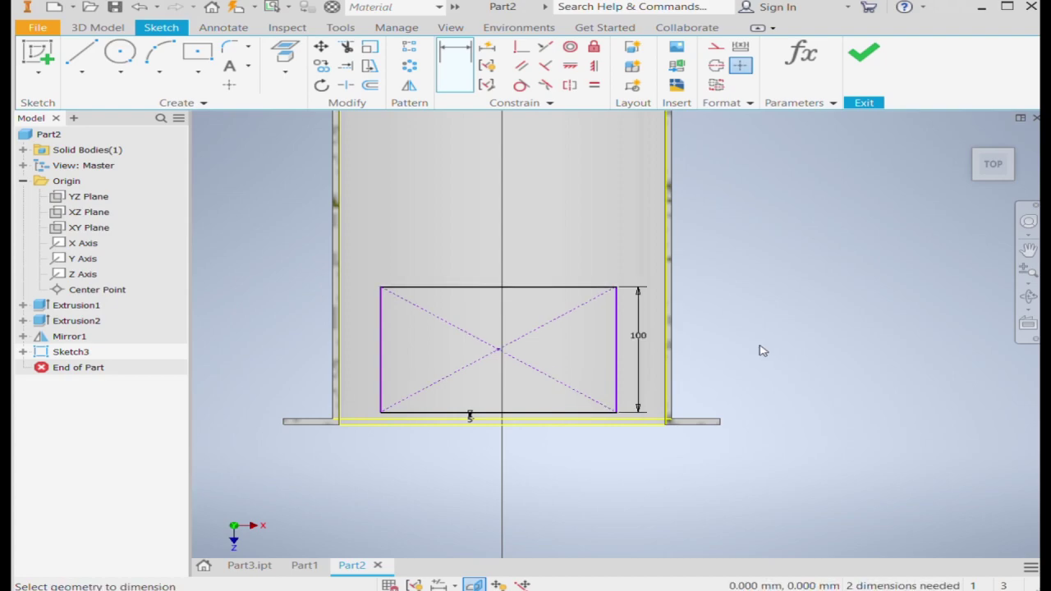
left_click(532, 288)
left_click(532, 261)
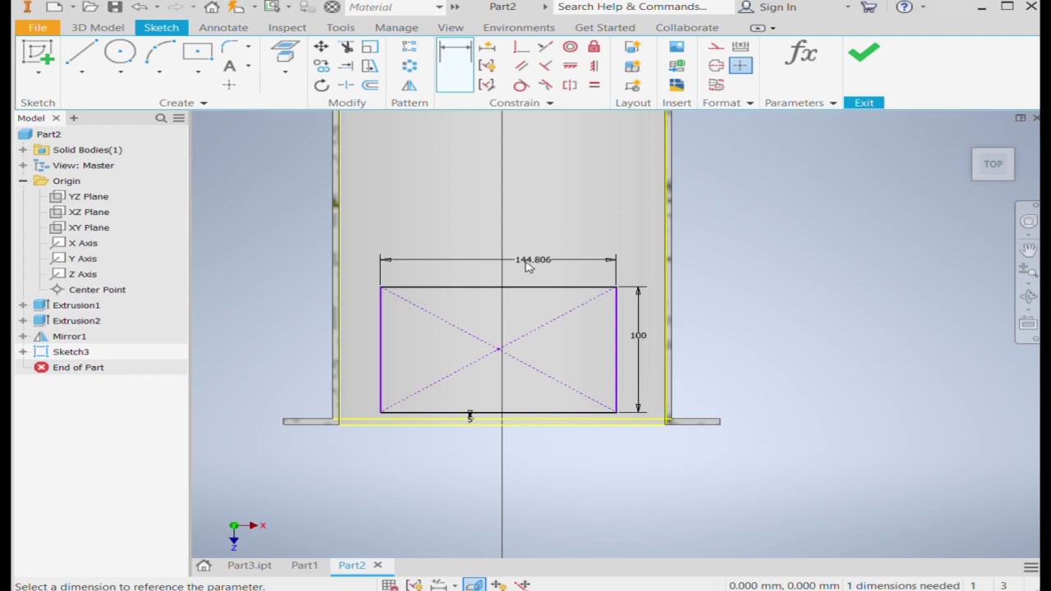
type("120")
key("Return")
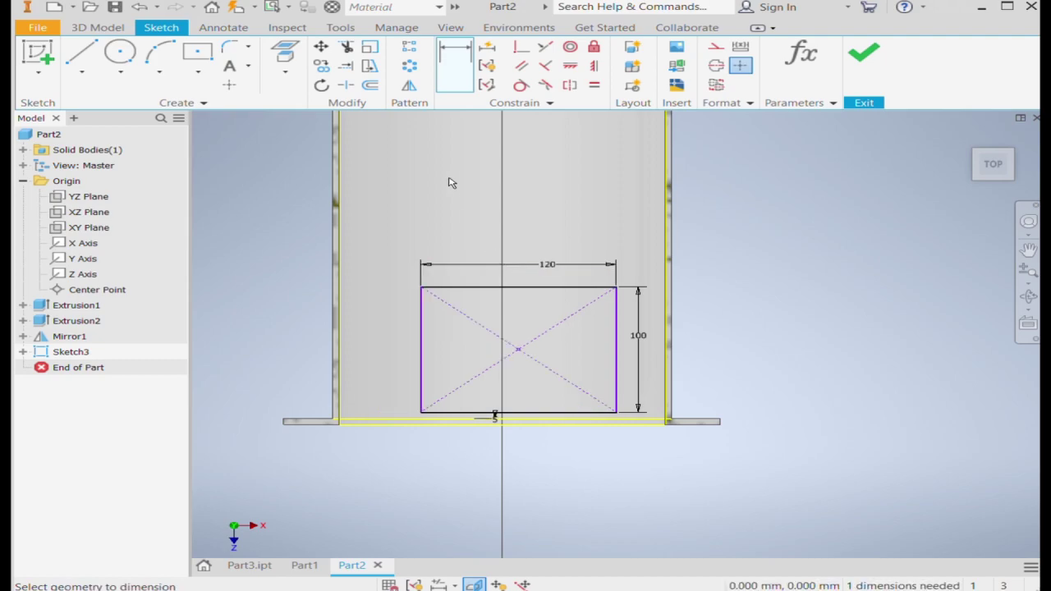
Step: Add a Vertical constraint aligning the rectangle's centre with the origin axis
left_click(575, 68)
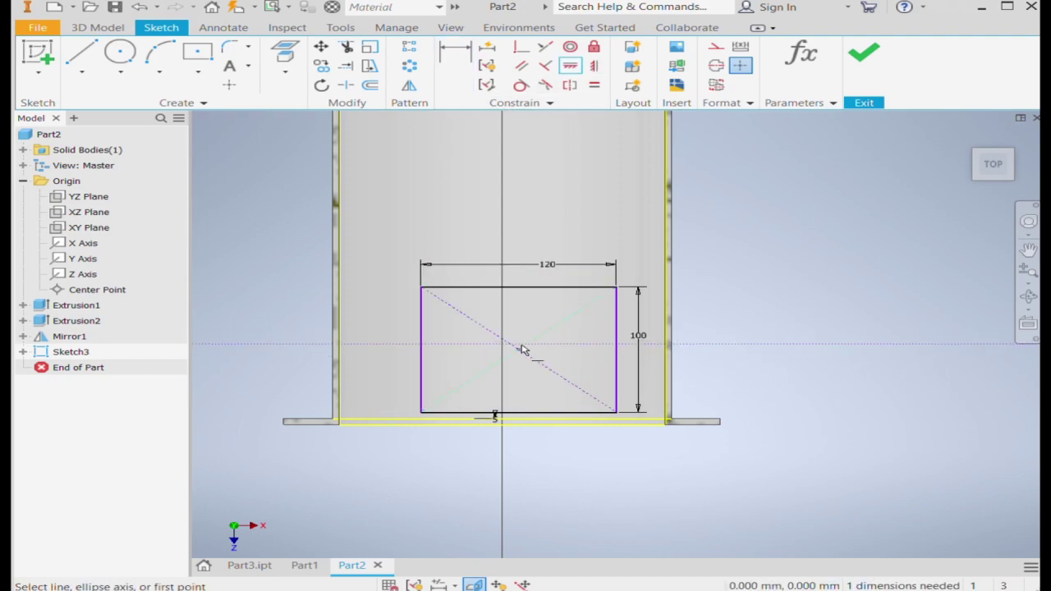
left_click(595, 69)
left_click(518, 349)
scroll(516, 412, "up", 5)
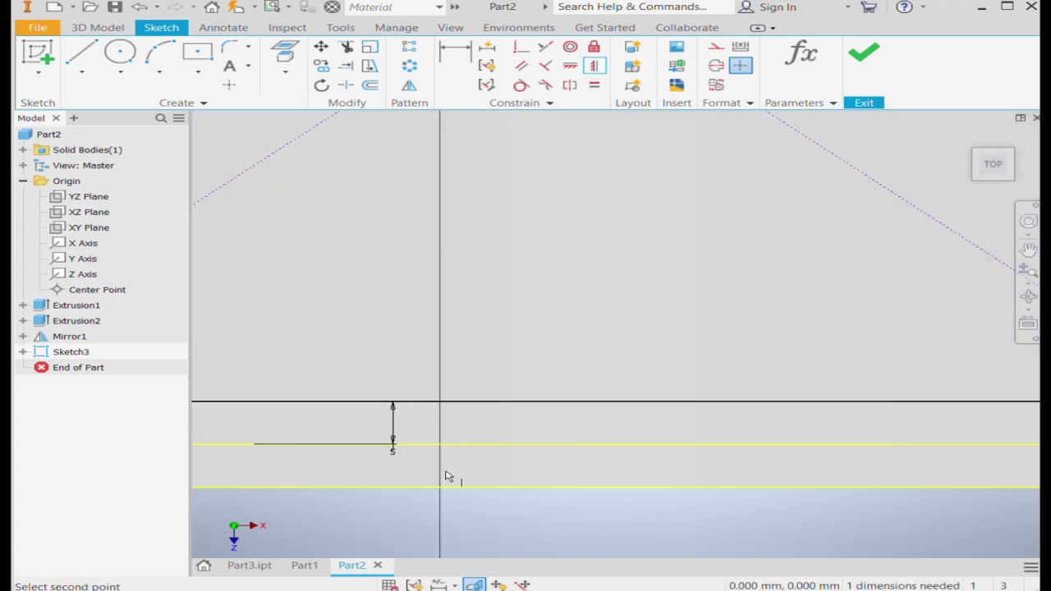
scroll(443, 480, "down", 4)
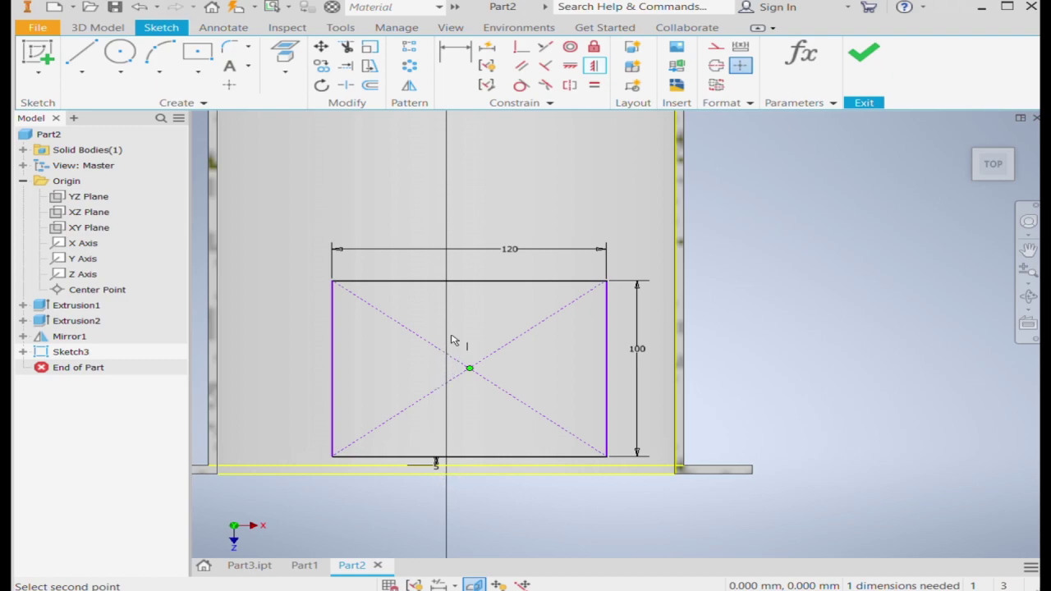
left_click(446, 466)
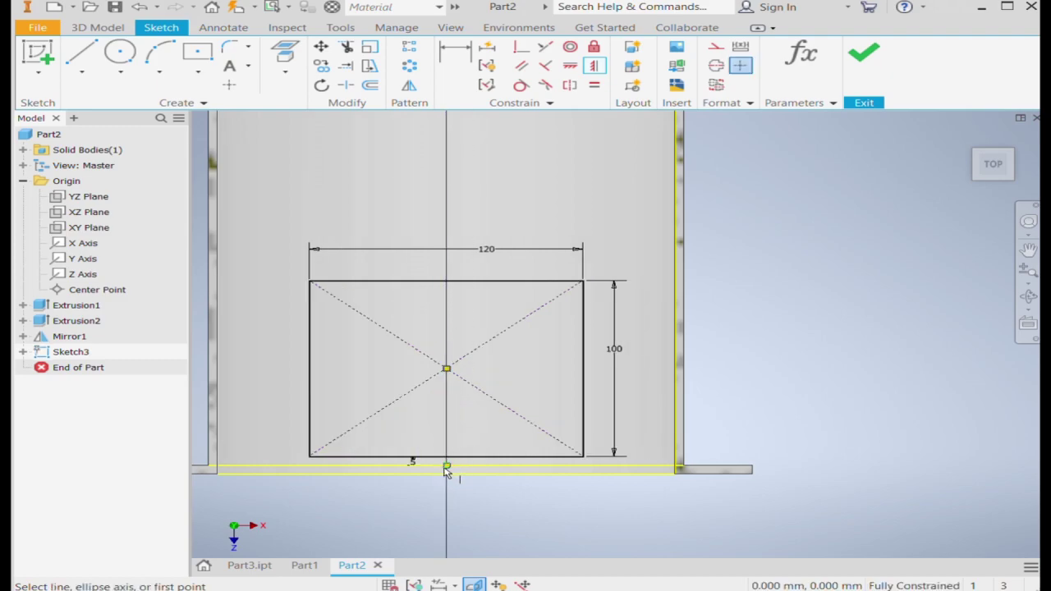
key("Escape")
Step: Return to 3D Model in the home isometric view and start an extrusion
scroll(394, 359, "down", 3)
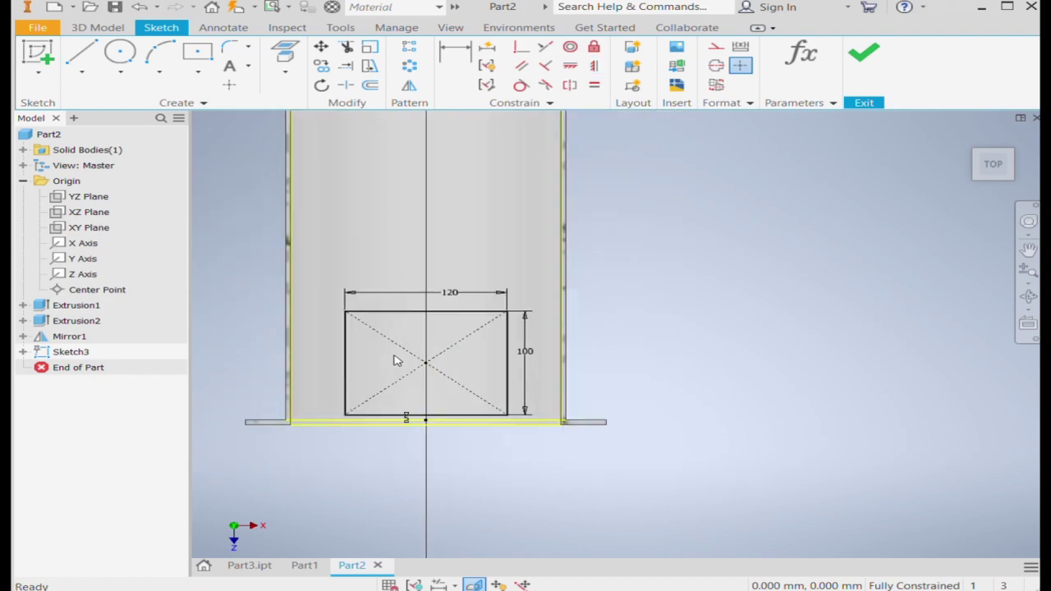
scroll(398, 353, "down", 2)
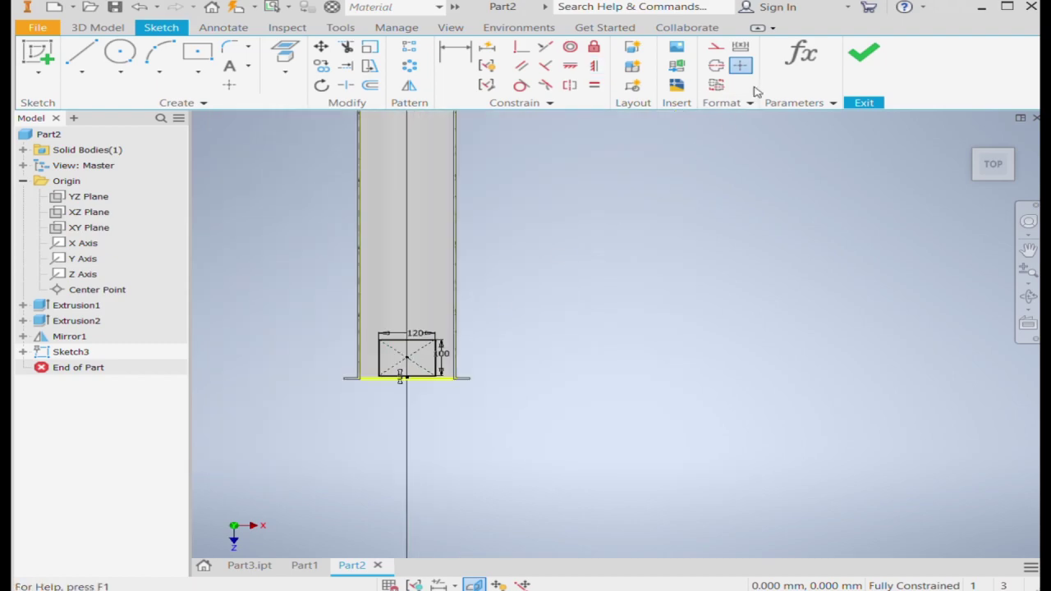
left_click(97, 27)
middle_click_drag(415, 381, 427, 393, "shift")
key("F6")
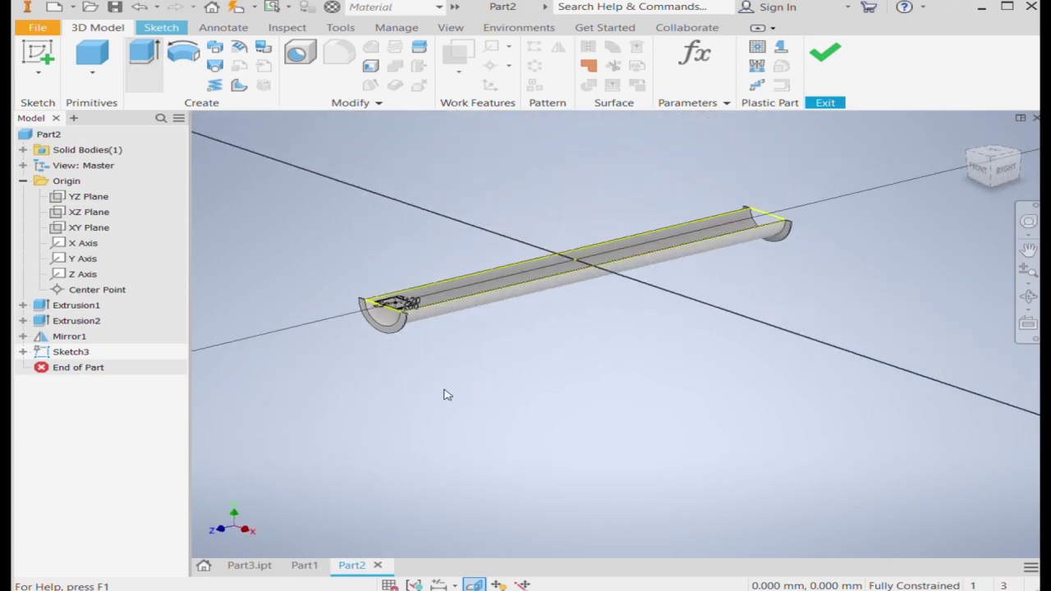
key("e")
scroll(632, 363, "down", 2)
scroll(563, 348, "down", 2)
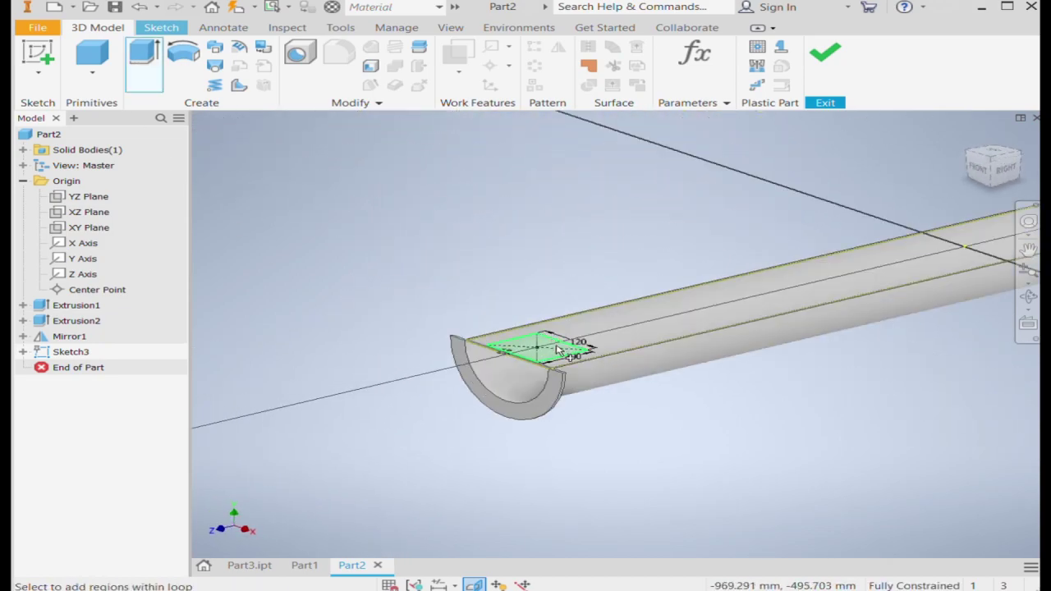
Step: Cut-extrude the 120 × 100 rectangle through the gutter floor as Extrusion3
scroll(520, 349, "up", 2)
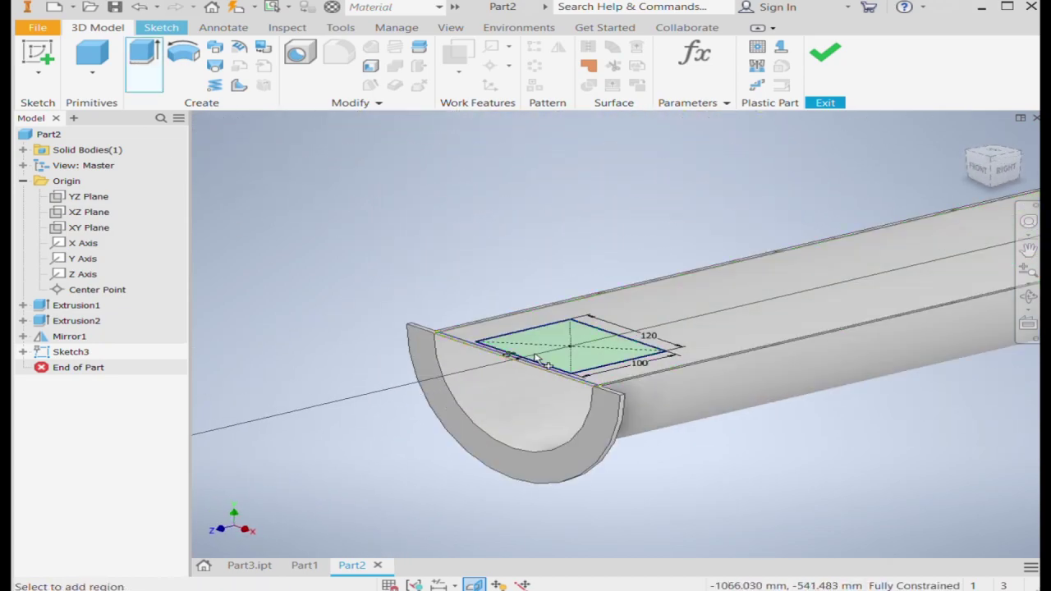
scroll(566, 353, "down", 2)
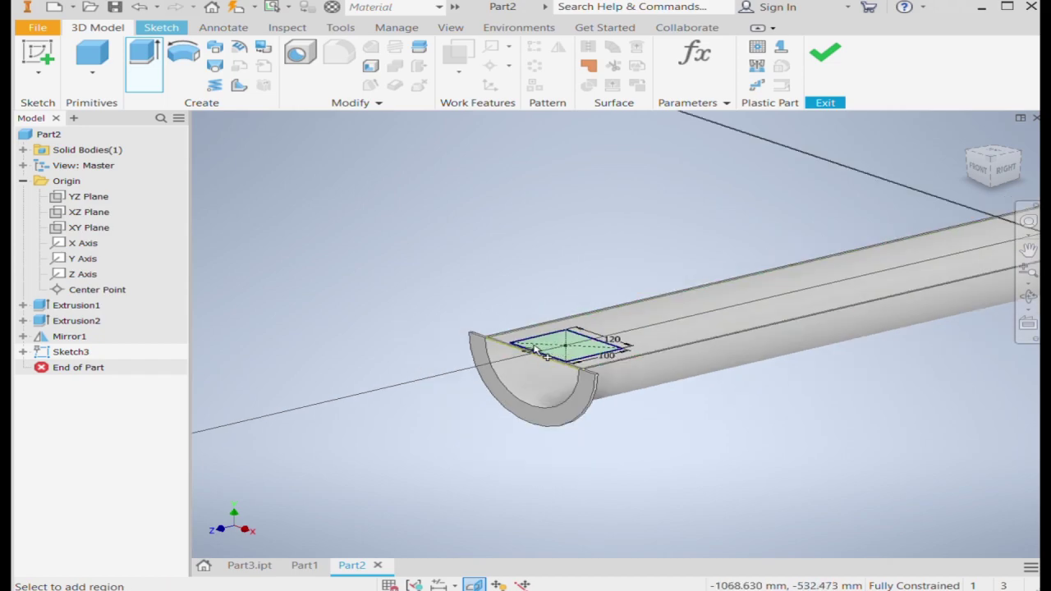
scroll(544, 352, "up", 5)
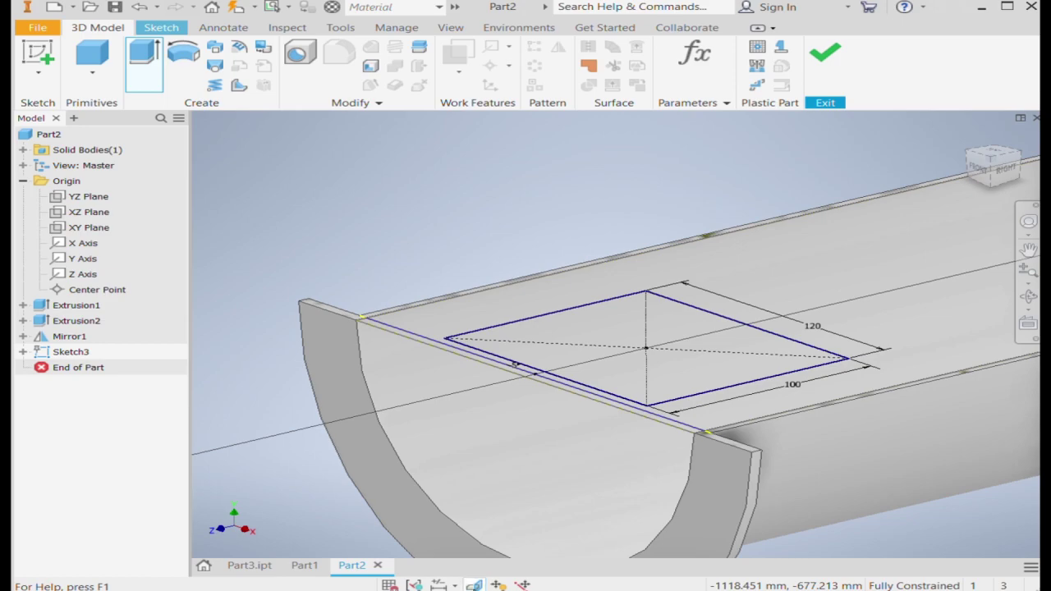
scroll(585, 338, "down", 3)
scroll(440, 400, "down", 3)
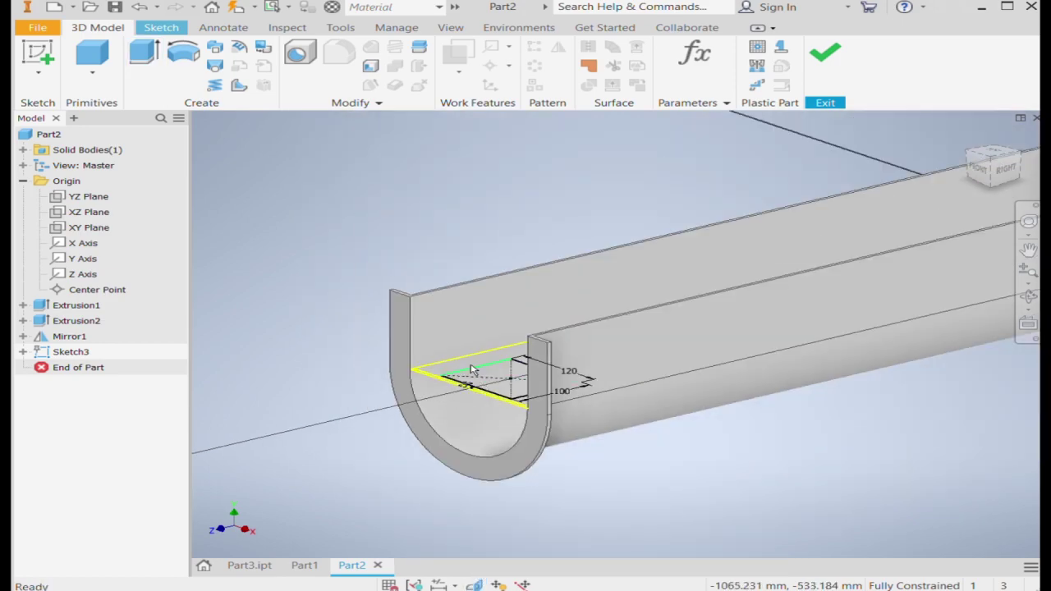
left_click(144, 54)
left_click(490, 386)
scroll(585, 459, "down", 3)
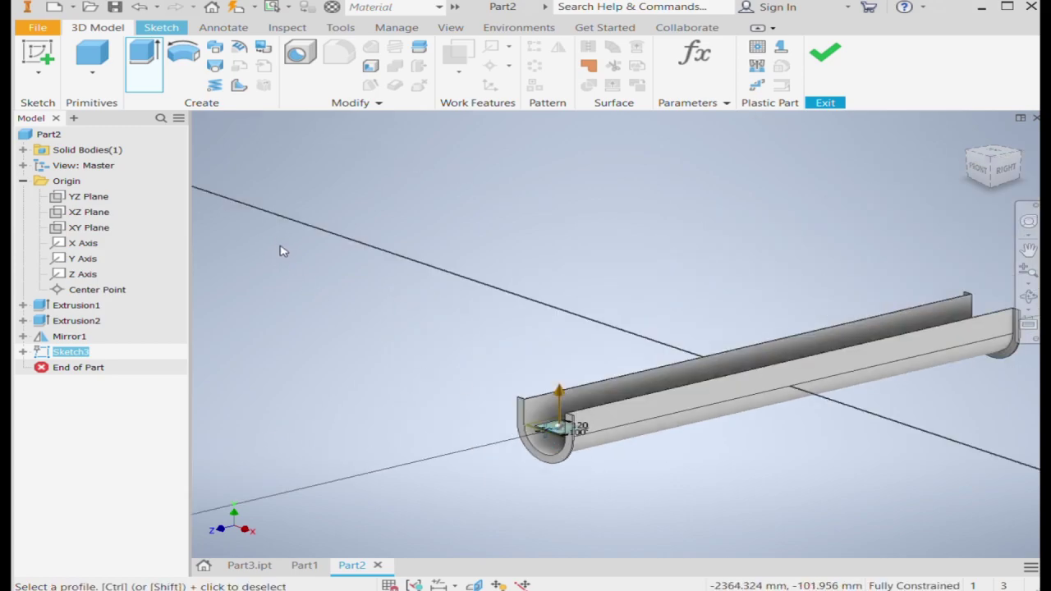
scroll(526, 443, "up", 5)
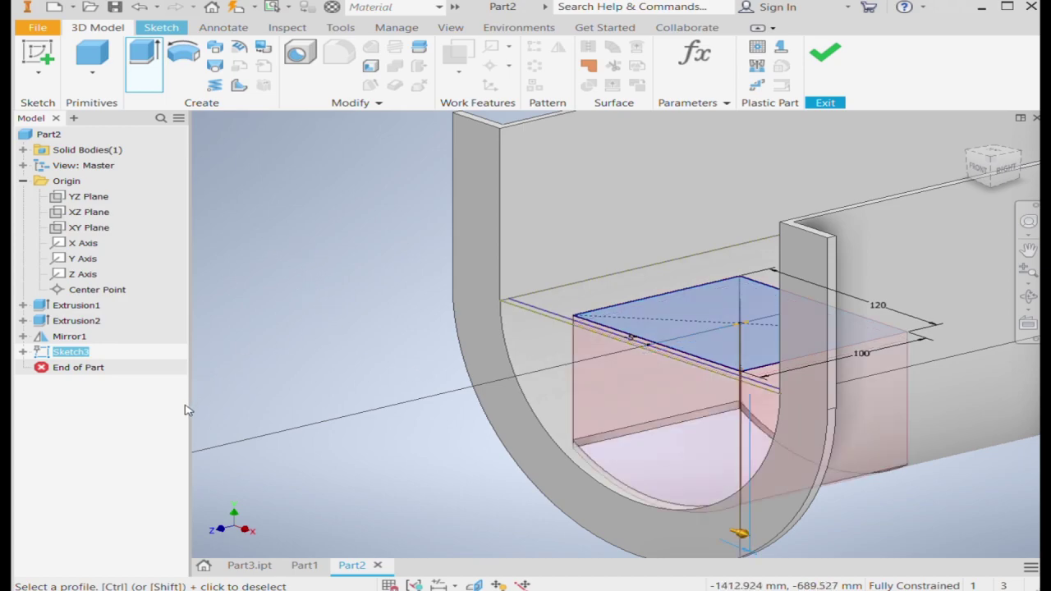
key("Return")
scroll(328, 370, "down", 5)
Step: Create Work Plane1 offset from the XZ Plane to sit below the gutter
mouse_move(994, 167)
left_click(968, 137)
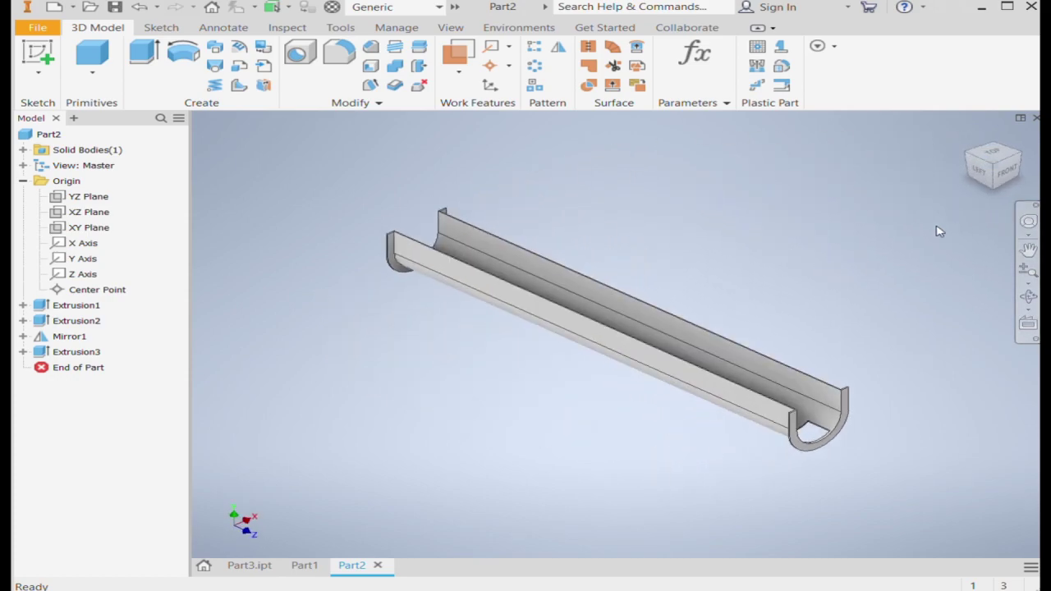
left_click(968, 140)
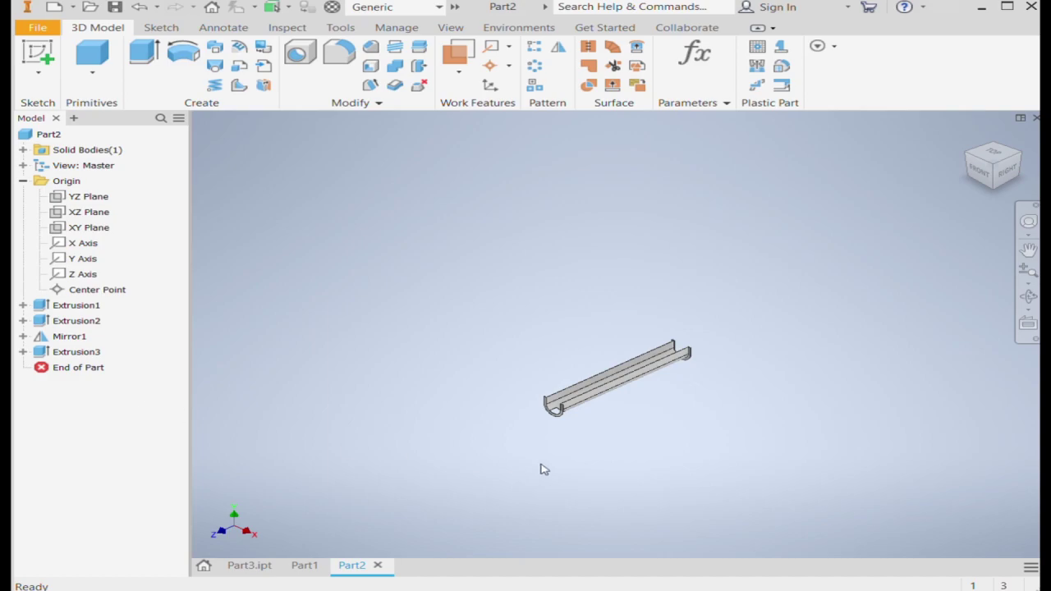
scroll(570, 417, "up", 2)
scroll(572, 413, "up", 3)
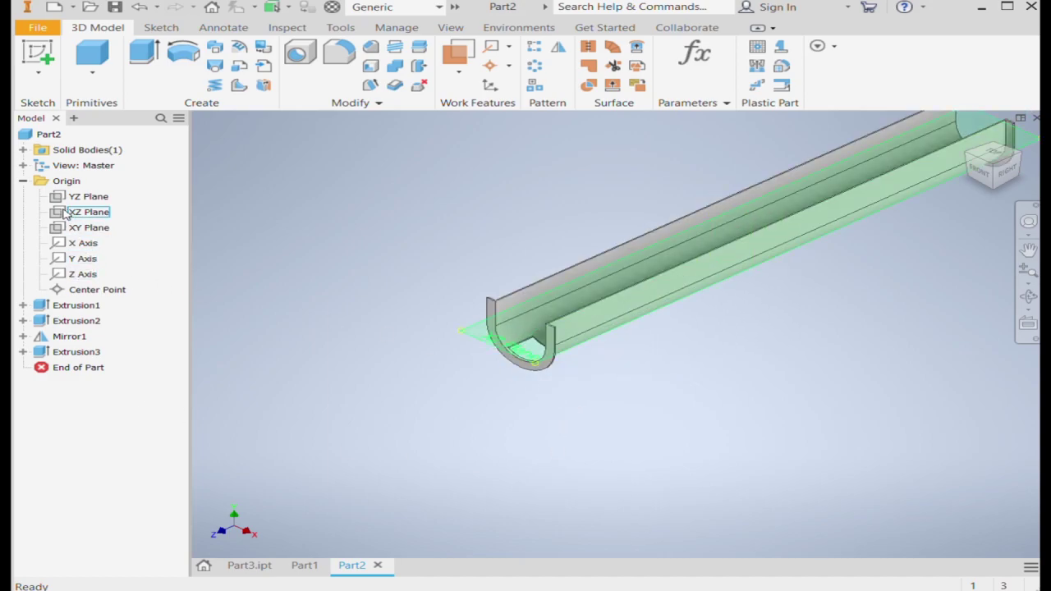
left_click(67, 213)
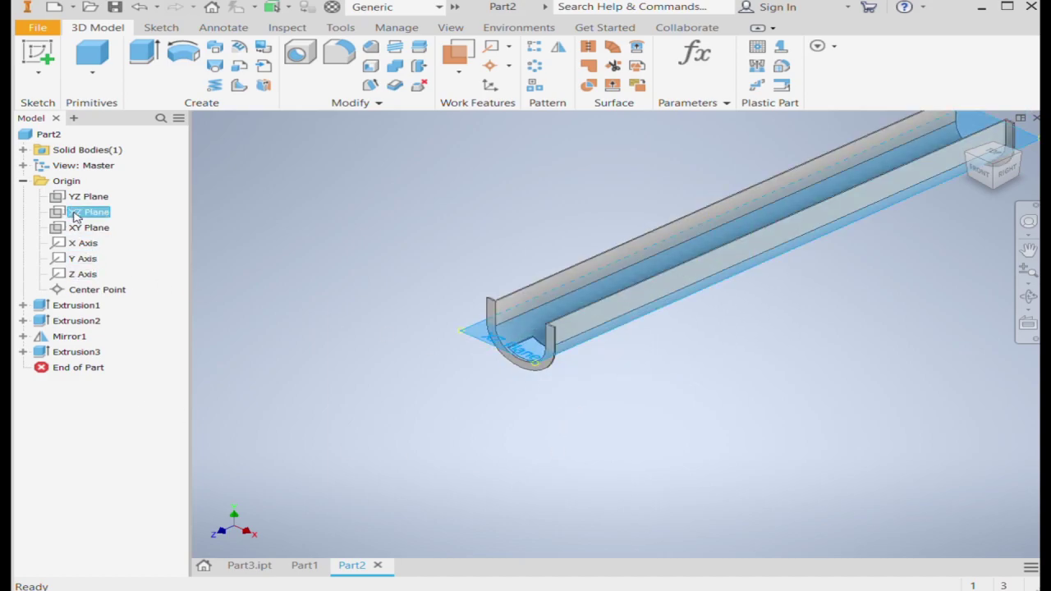
left_click(978, 172)
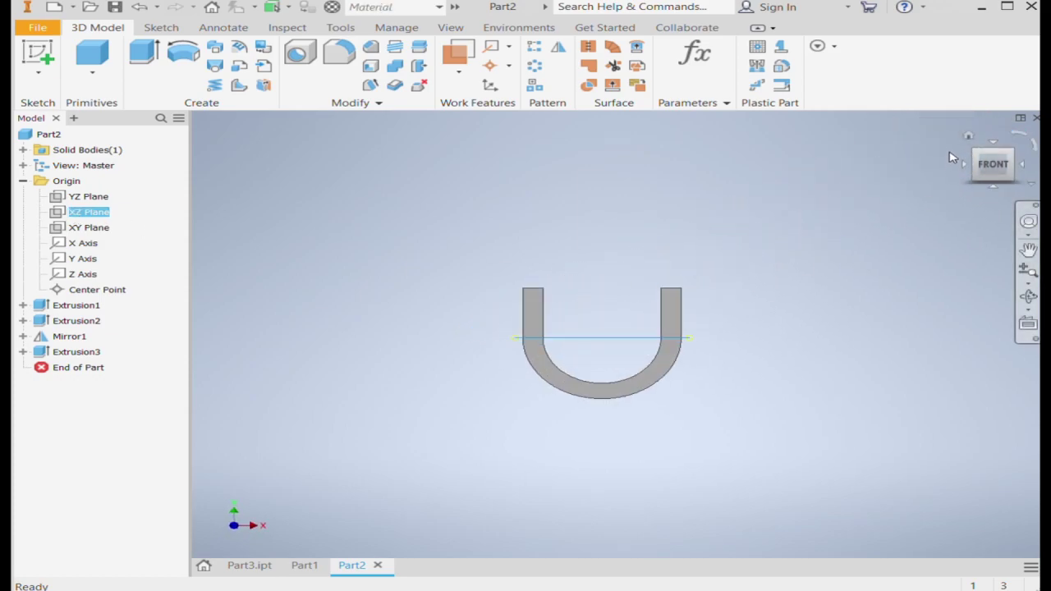
left_click(969, 138)
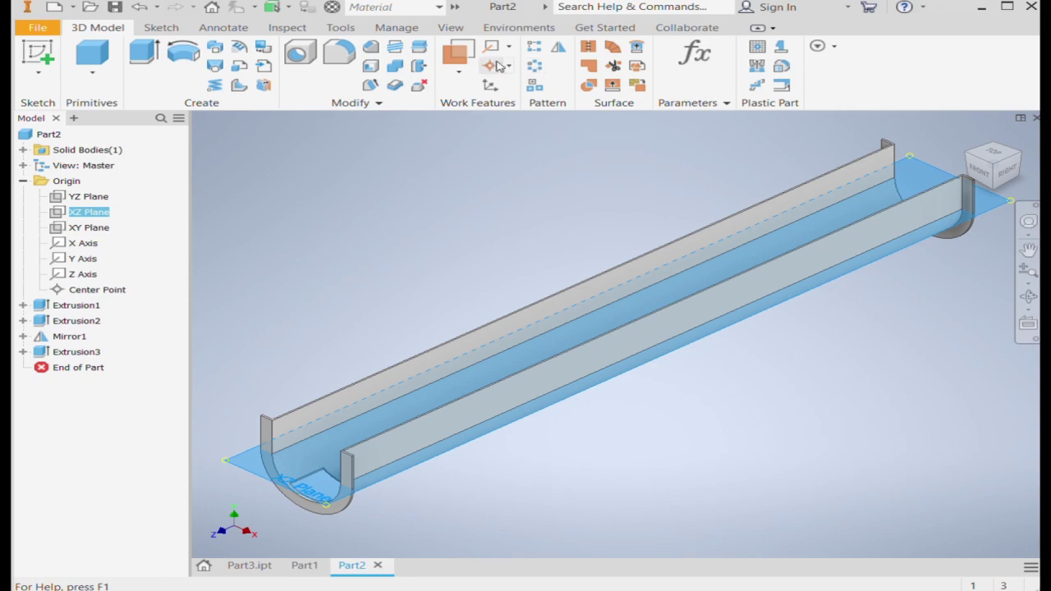
left_click(456, 77)
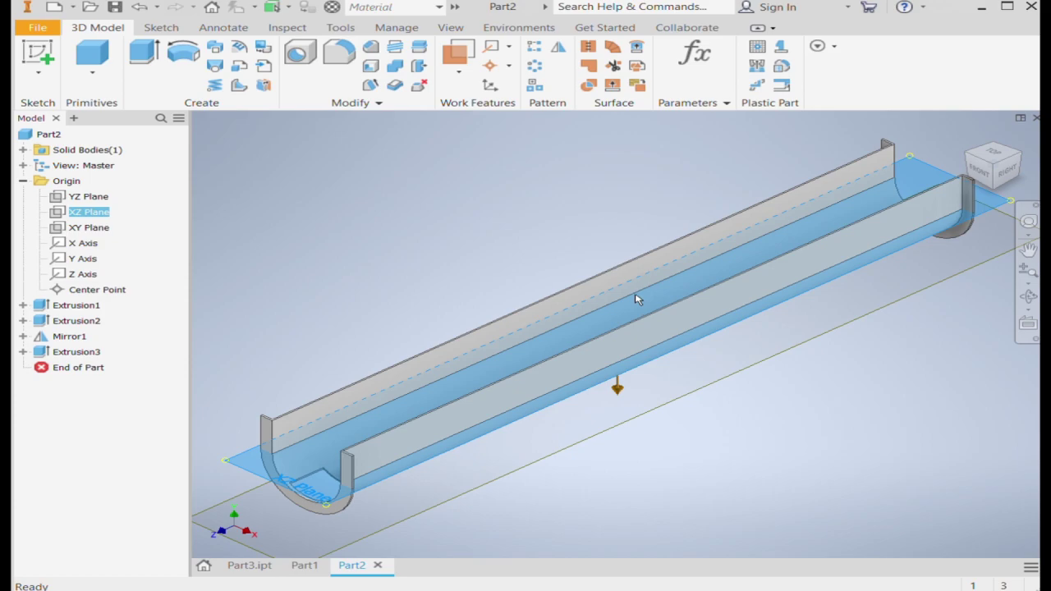
key("Return")
scroll(591, 348, "down", 5)
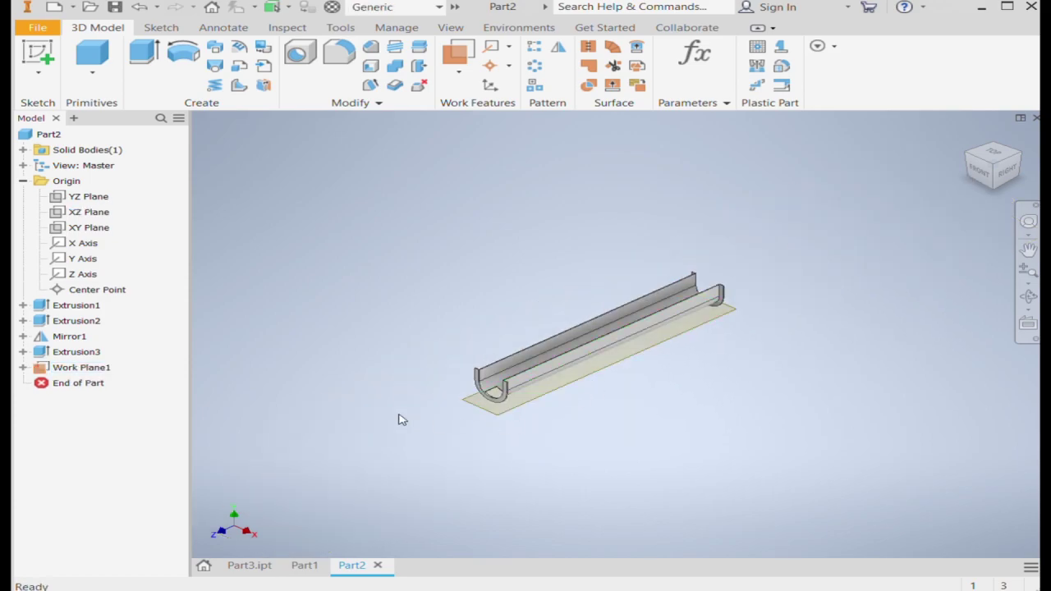
Step: Draw a two-corner rectangle over the outlet on Work Plane1 and finish Sketch4
left_click(79, 369)
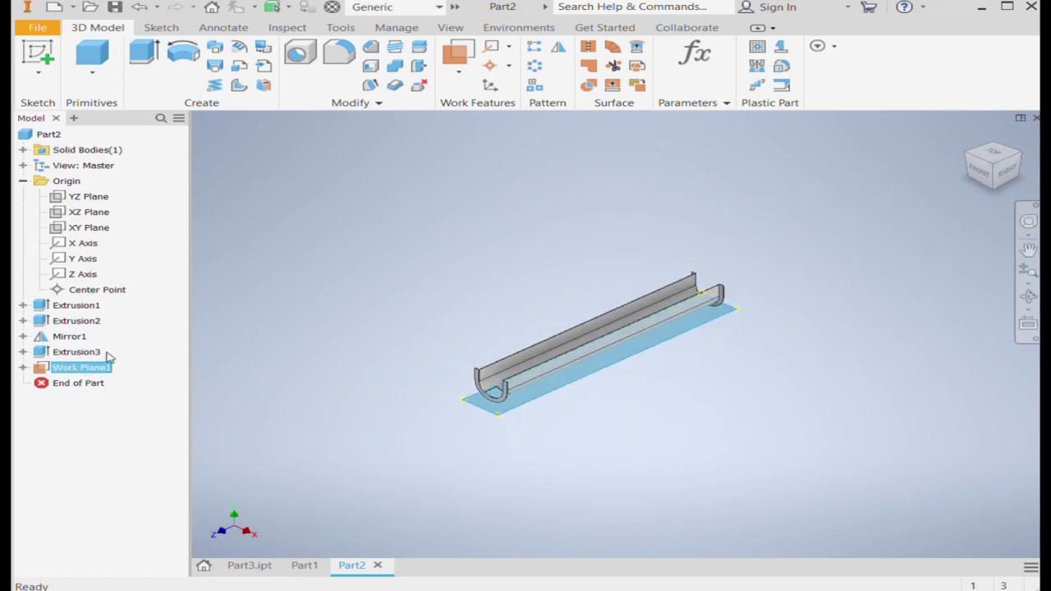
key("s")
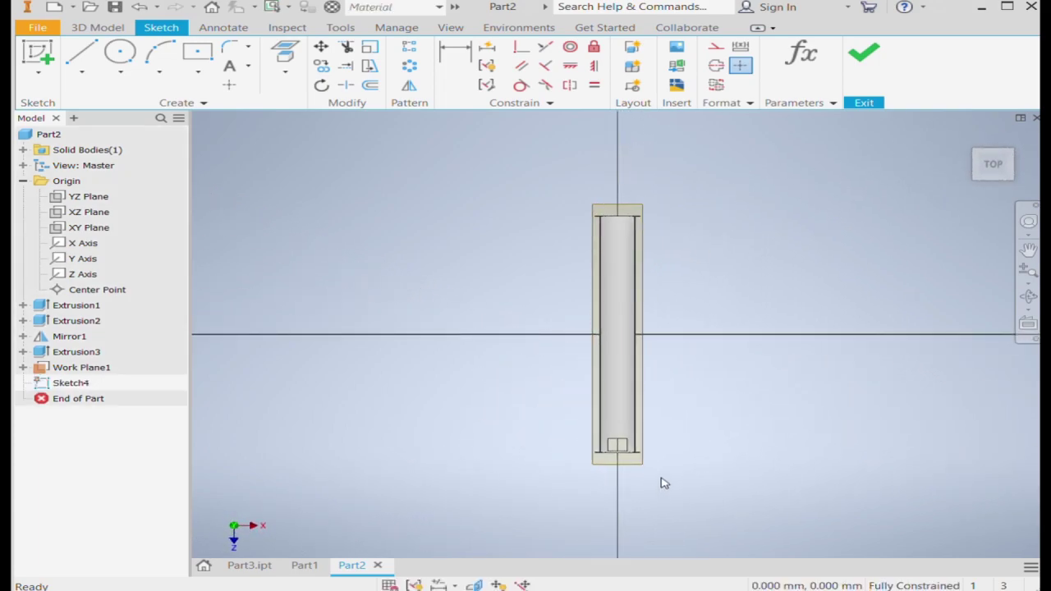
left_click(197, 52)
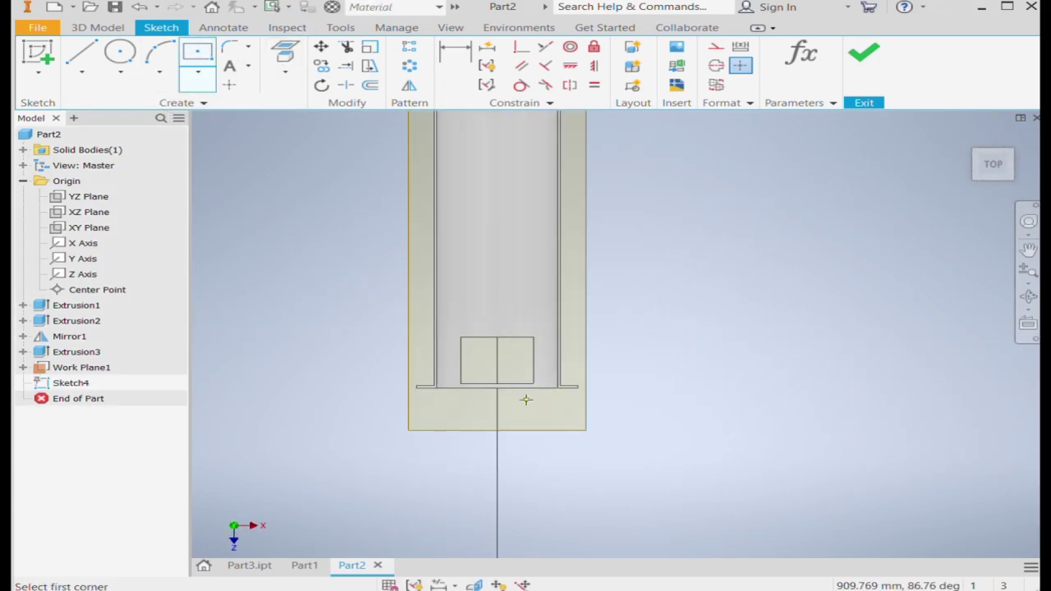
scroll(482, 359, "down", 5)
left_click(397, 271)
left_click(656, 437)
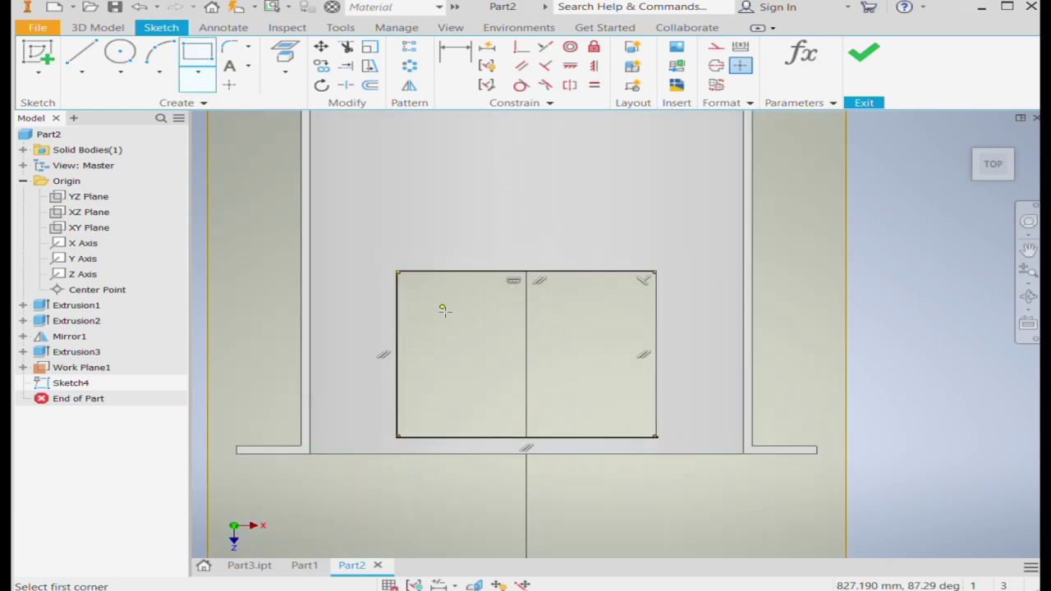
key("Escape")
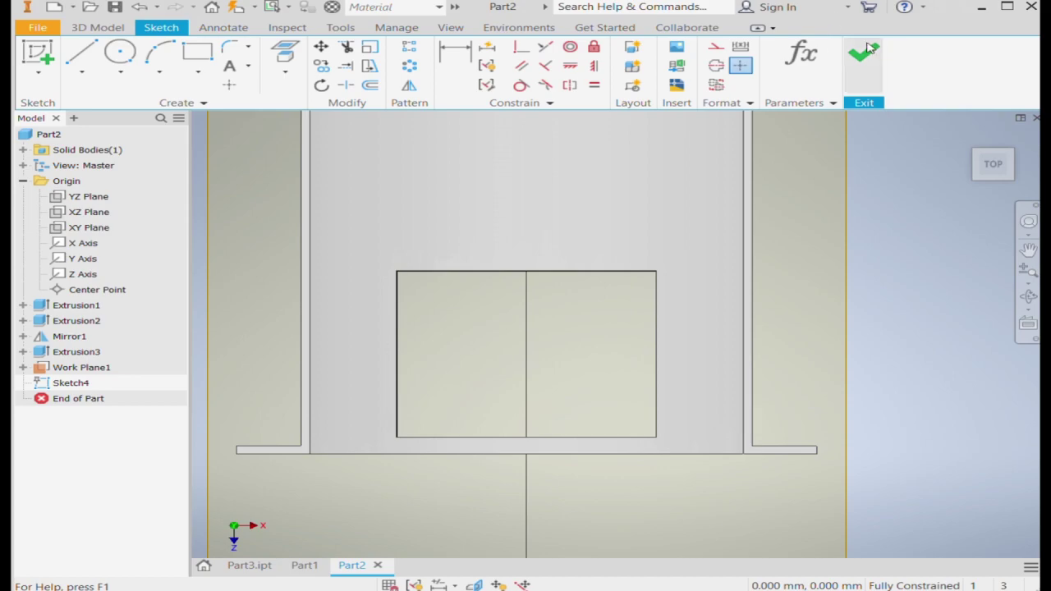
left_click(97, 27)
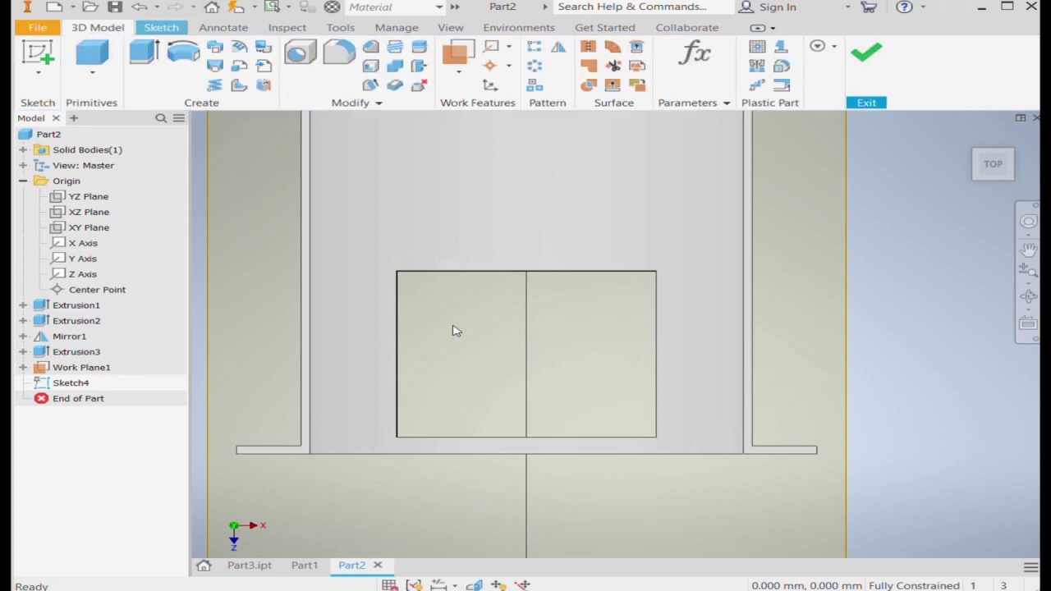
left_click(152, 69)
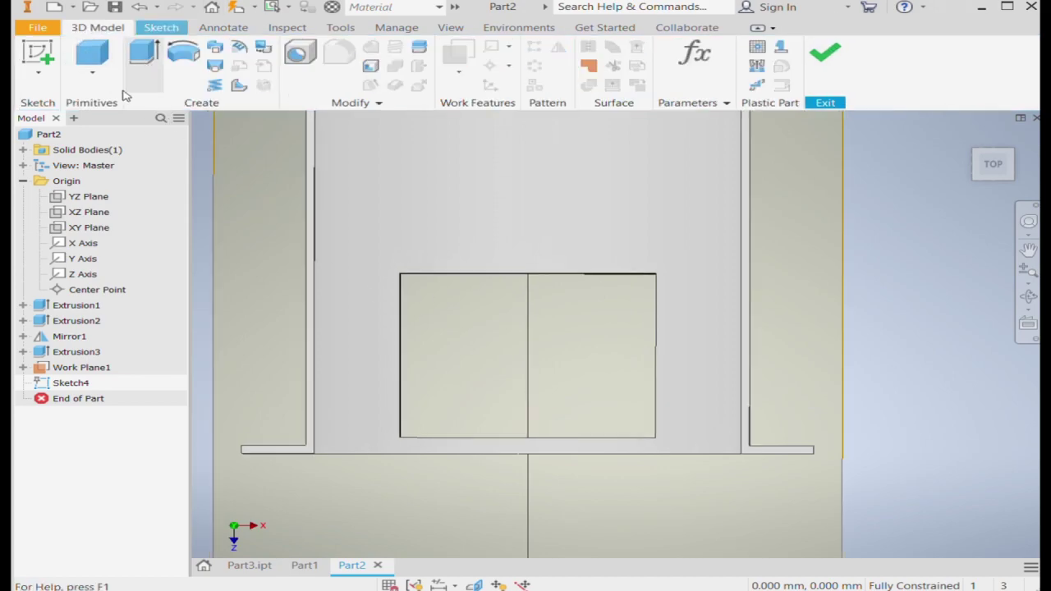
Step: Extrude Sketch4's rectangle up to the gutter's inner face as the outlet box
scroll(459, 406, "up", 5)
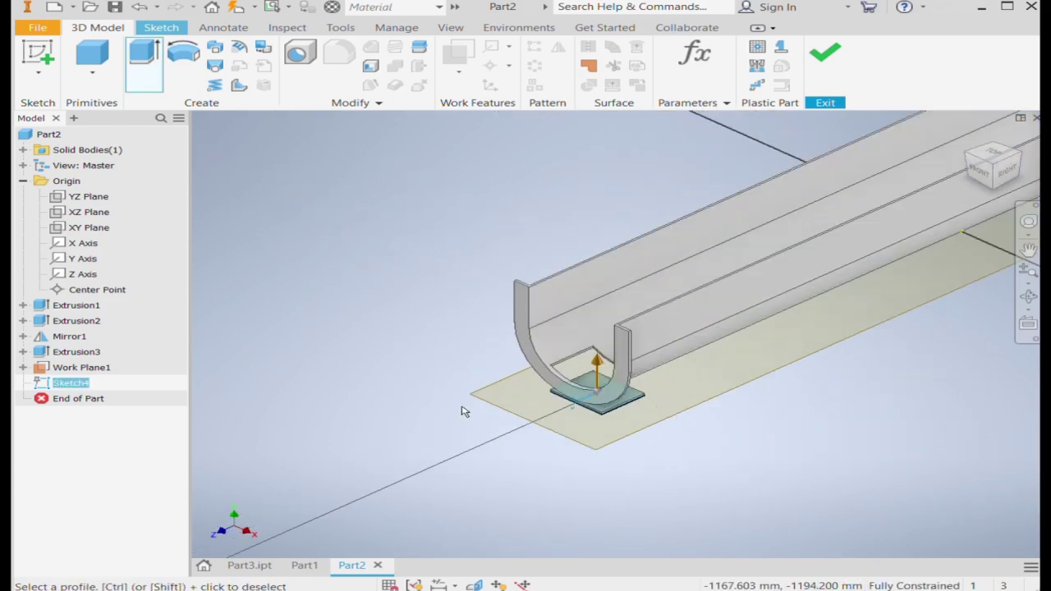
scroll(614, 429, "up", 3)
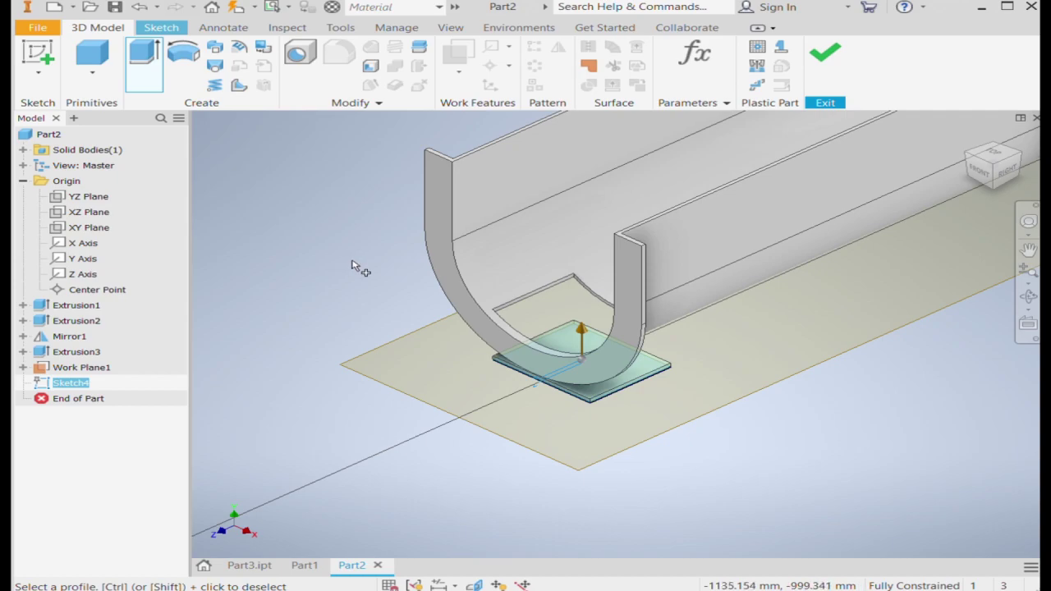
left_click_drag(580, 328, 656, 332)
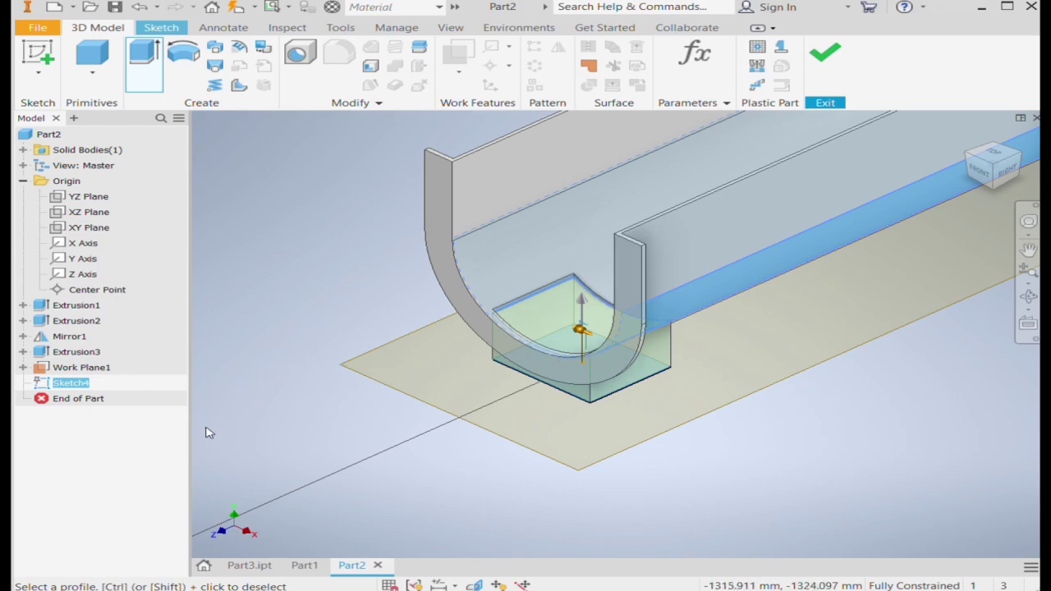
left_click(339, 52)
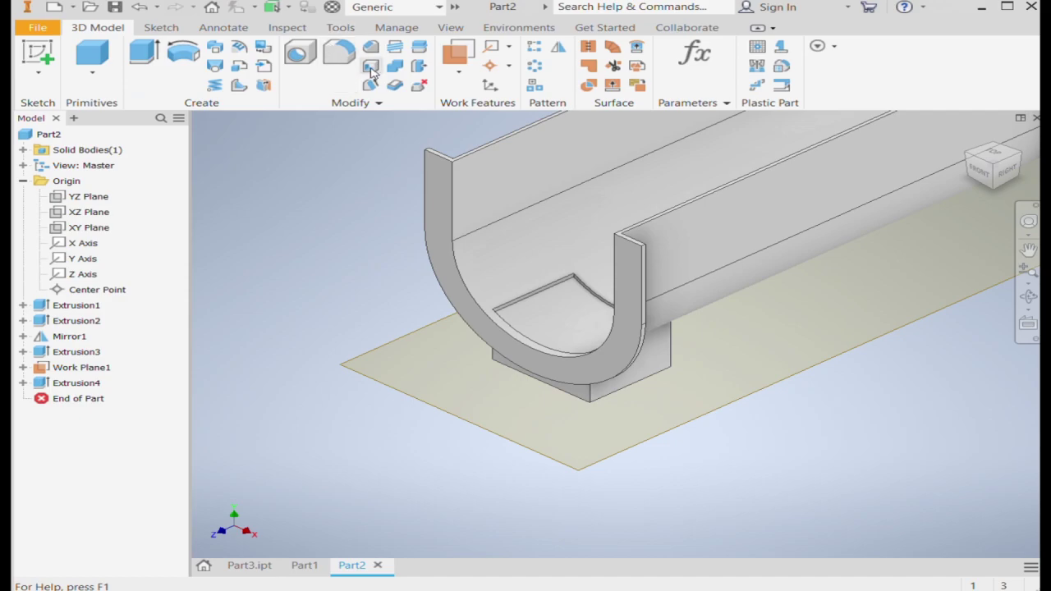
Step: Shell the outlet box with its top face removed, creating Shell1
left_click(539, 318)
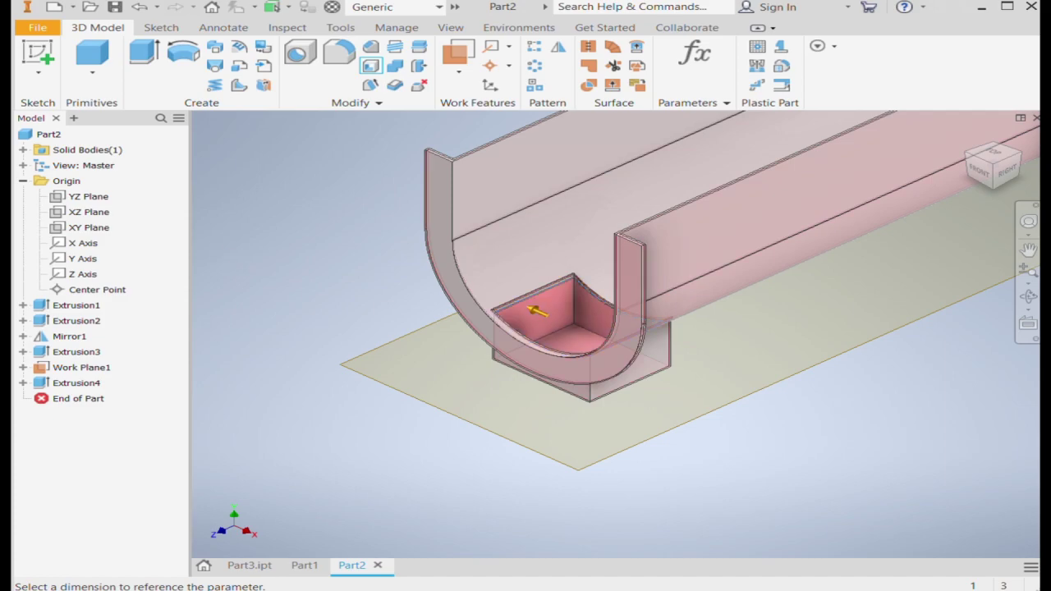
left_click(572, 347)
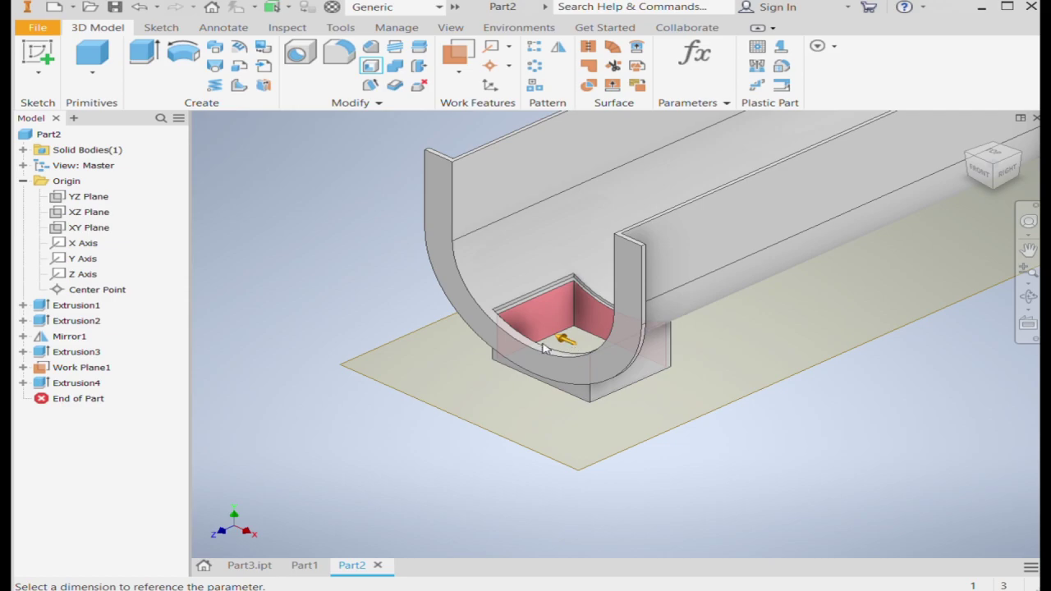
key("F6")
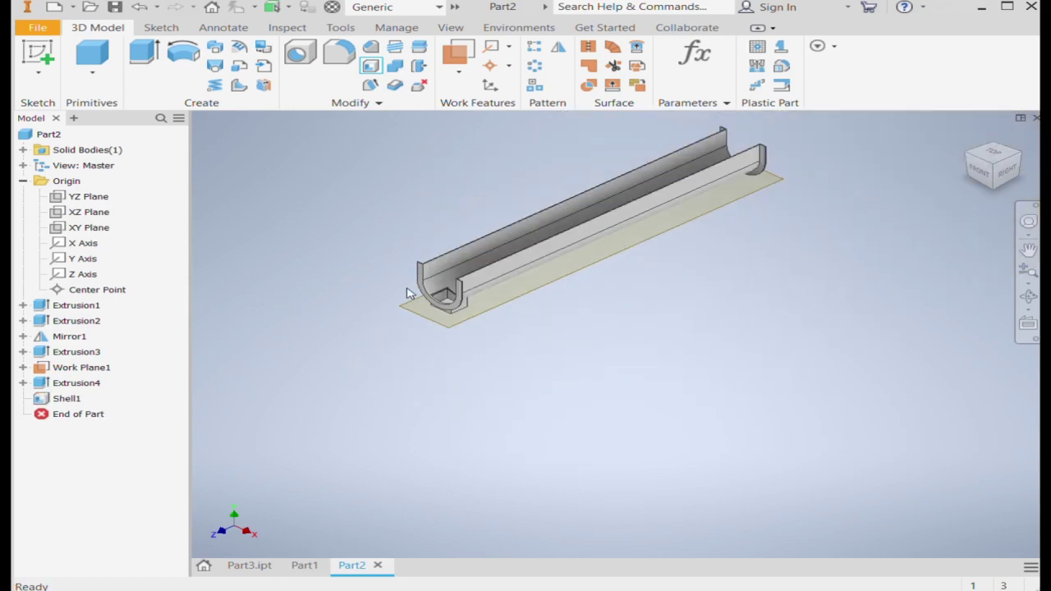
Step: Reorient to the home view and start a plane offset downward from Work Plane1
left_click(991, 199)
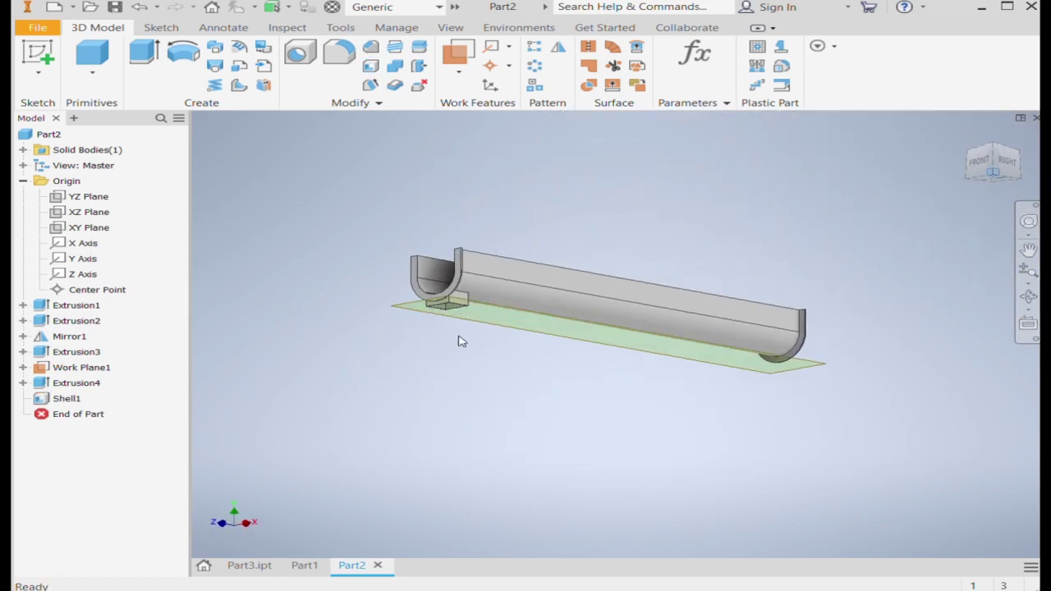
scroll(430, 304, "up", 3)
scroll(419, 324, "up", 3)
scroll(419, 324, "down", 5)
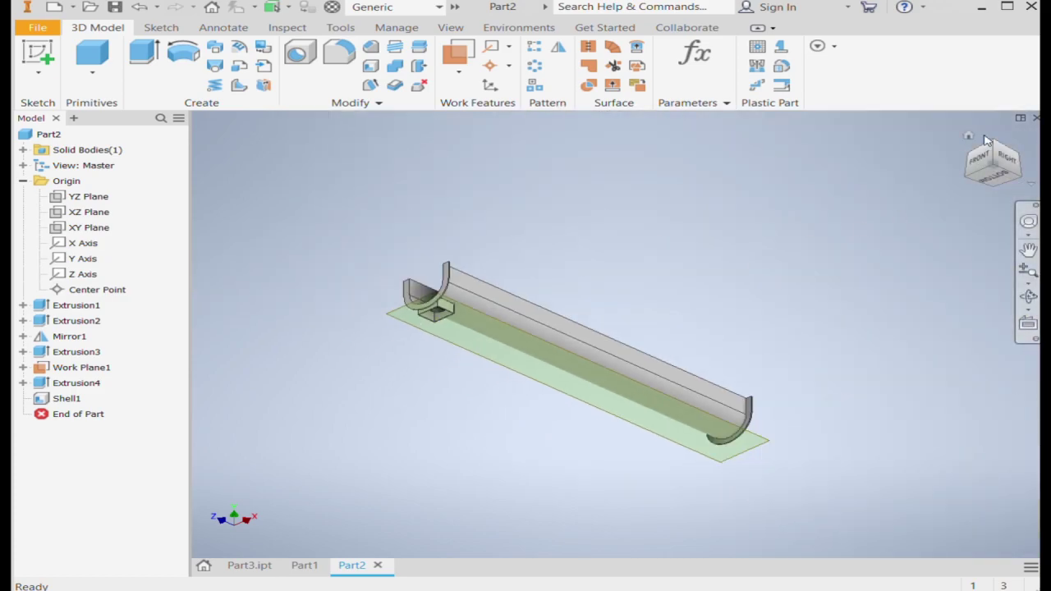
middle_click_drag(919, 168, 796, 279, "shift")
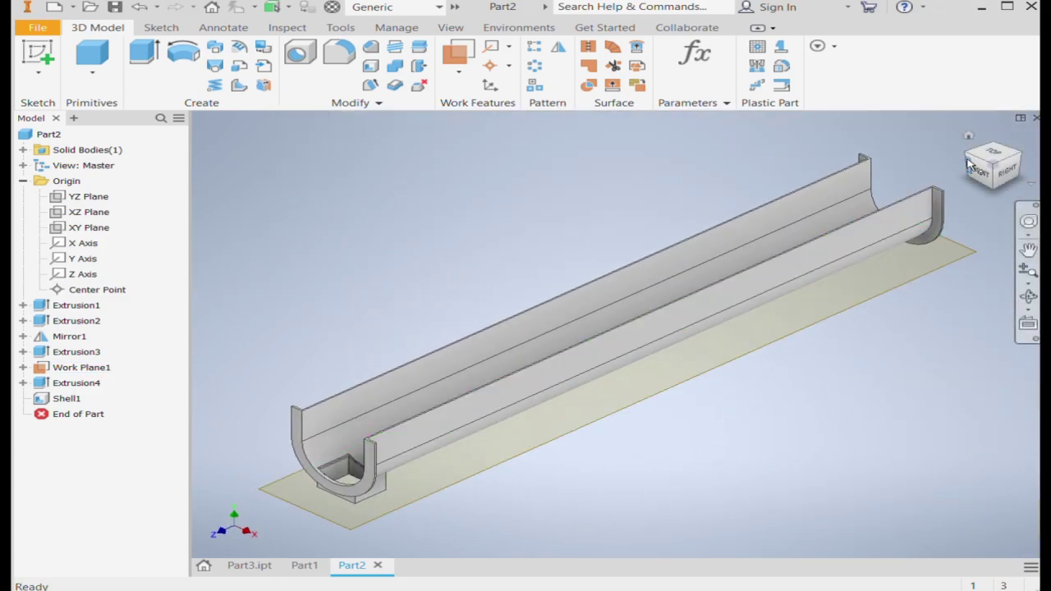
left_click(971, 161)
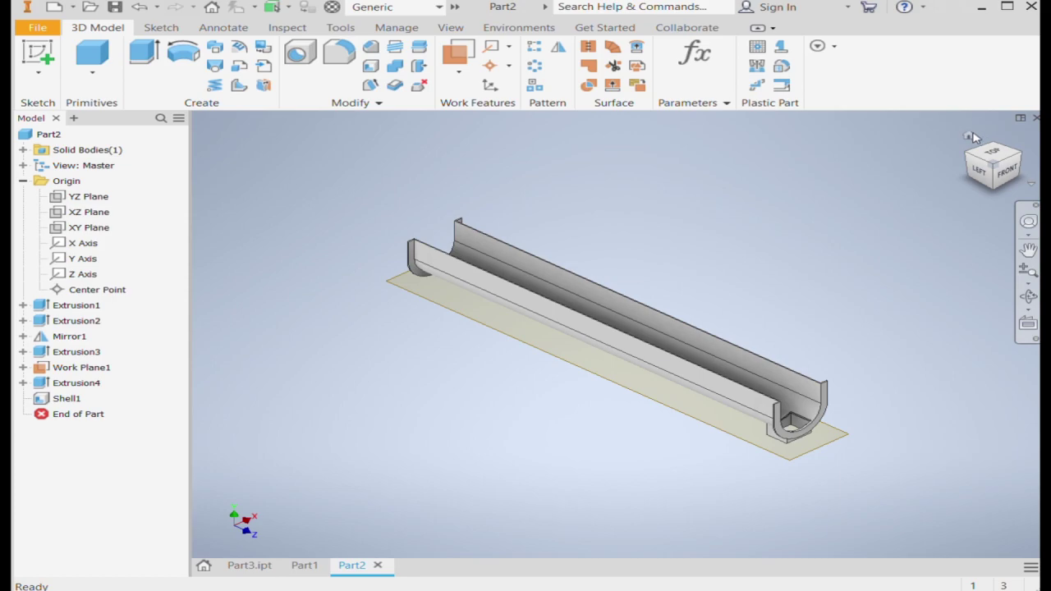
left_click(968, 136)
scroll(814, 362, "up", 3)
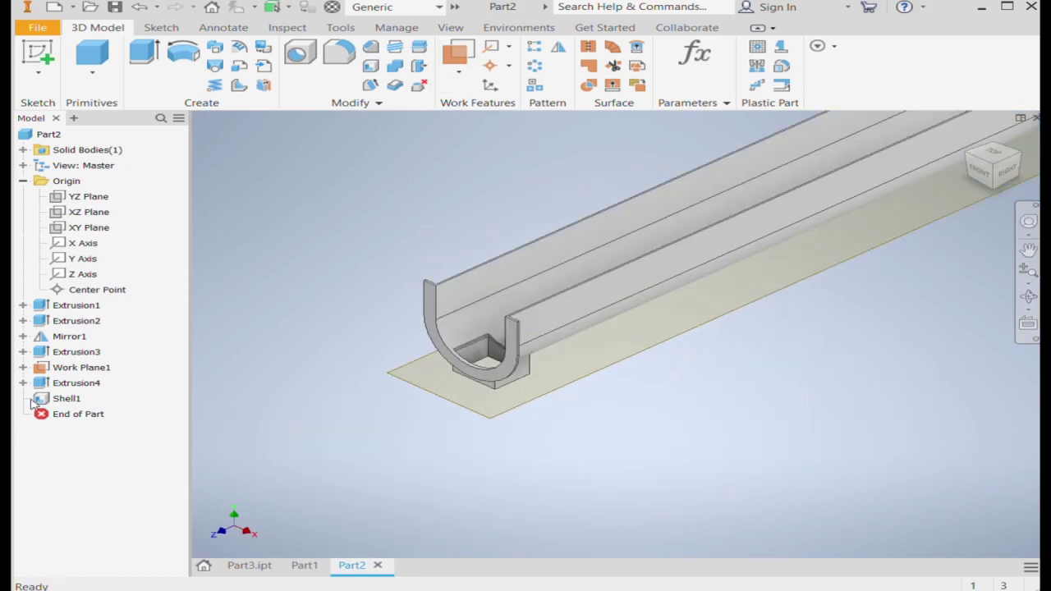
left_click(70, 369)
left_click(70, 370)
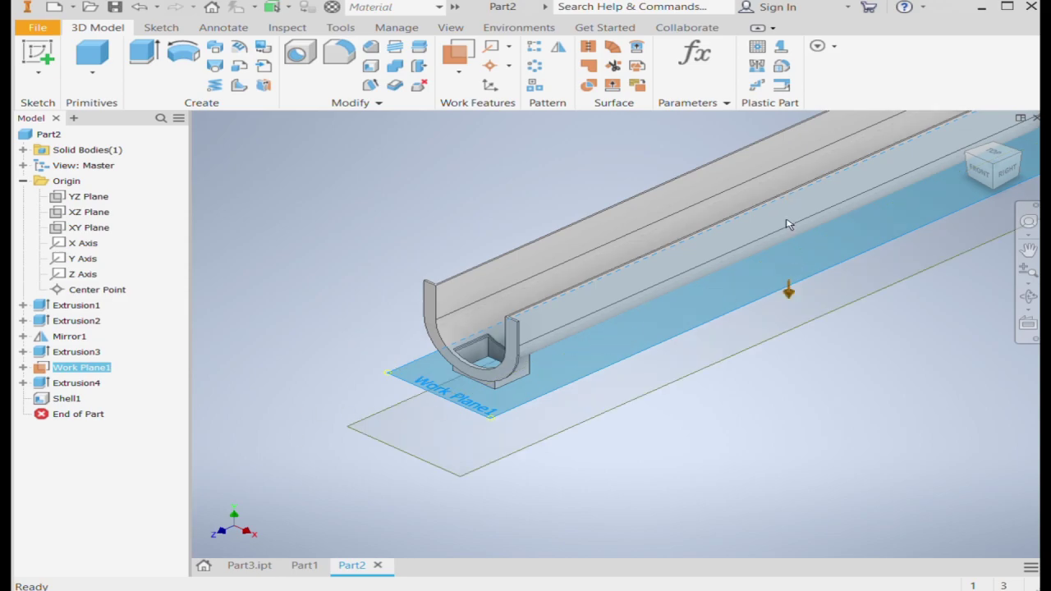
Step: Accept Work Plane2 below Work Plane1 and open a new sketch on it
key("Return")
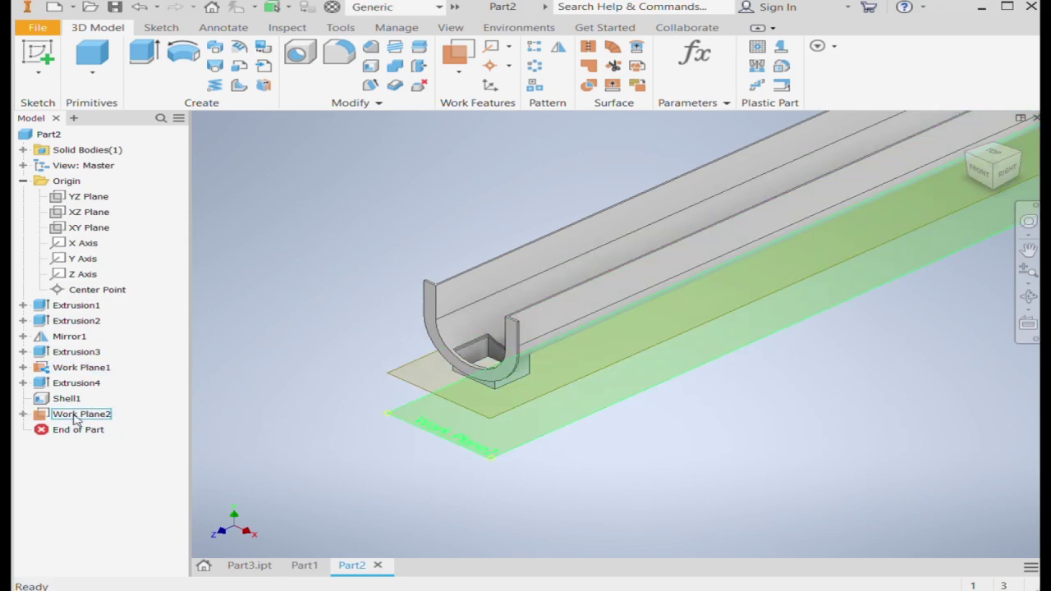
left_click(64, 370)
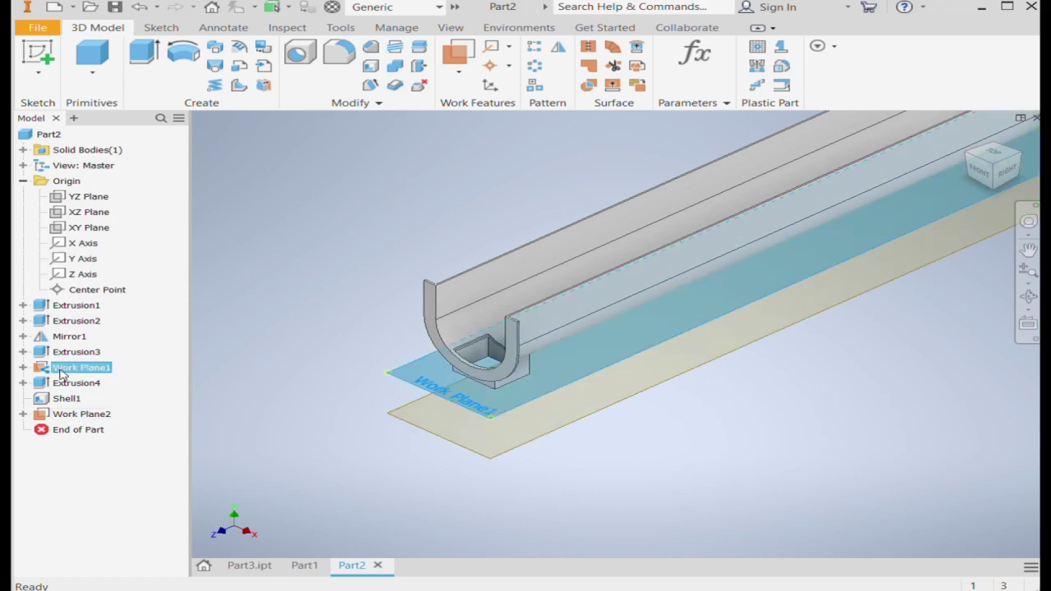
left_click(439, 440)
key("s")
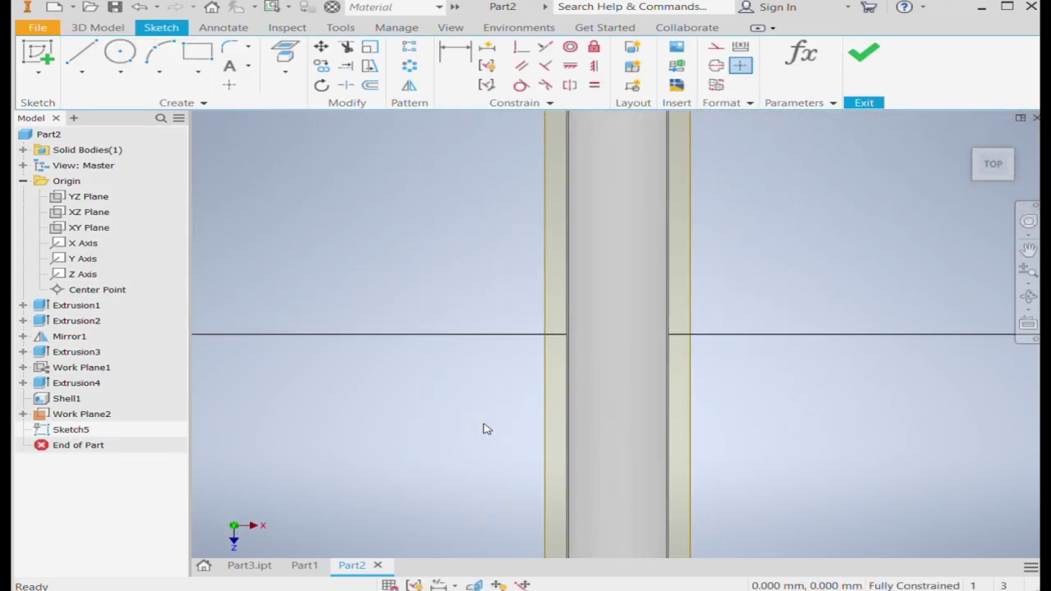
Step: Draw a centre-point rectangle in Sketch5 centred on the vertical centre line below the outlet
scroll(484, 429, "down", 5)
scroll(499, 393, "up", 2)
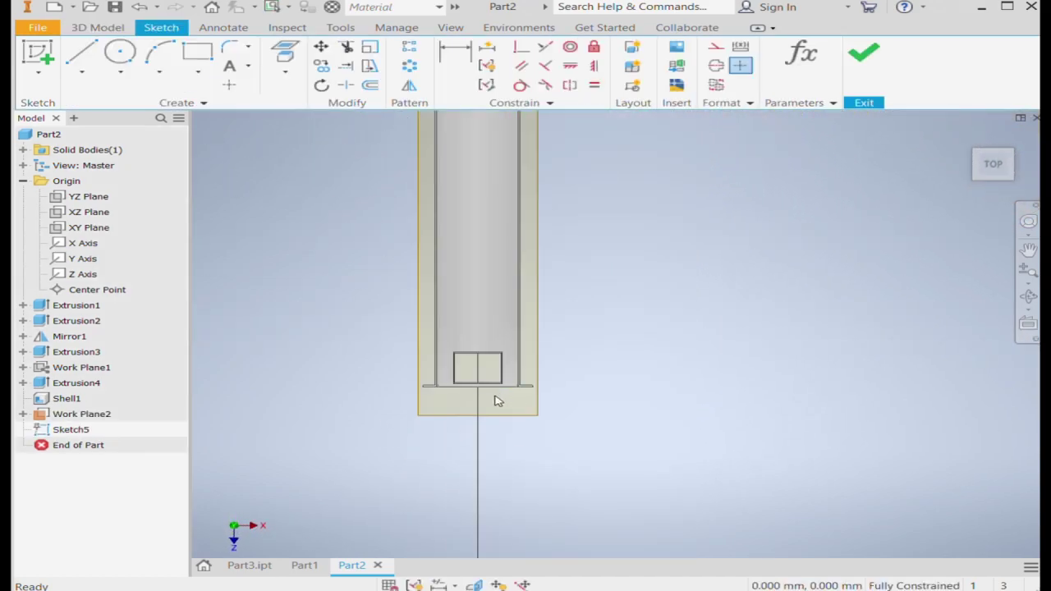
scroll(496, 402, "up", 2)
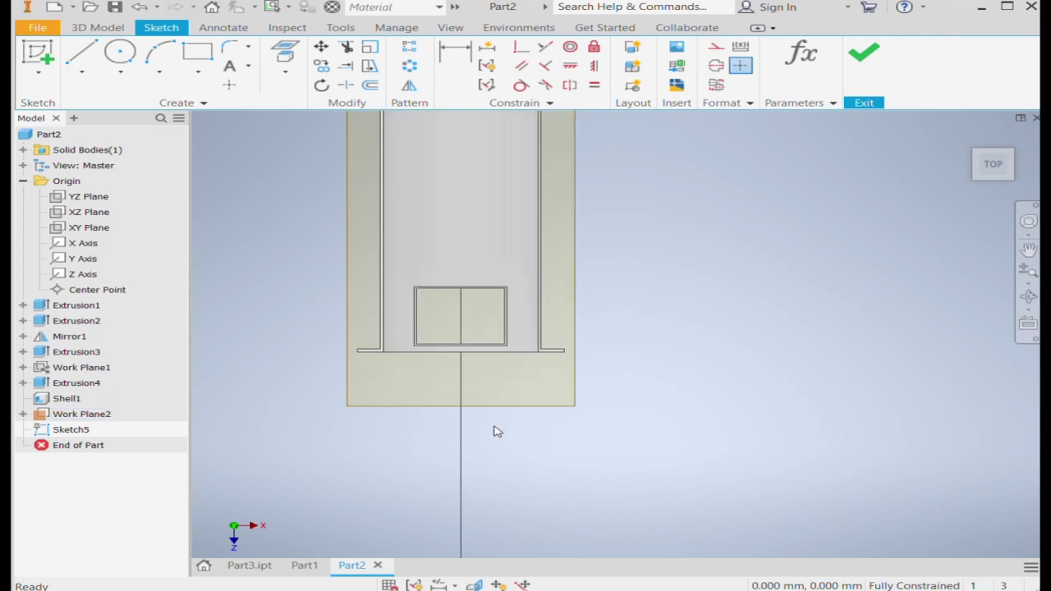
left_click(196, 53)
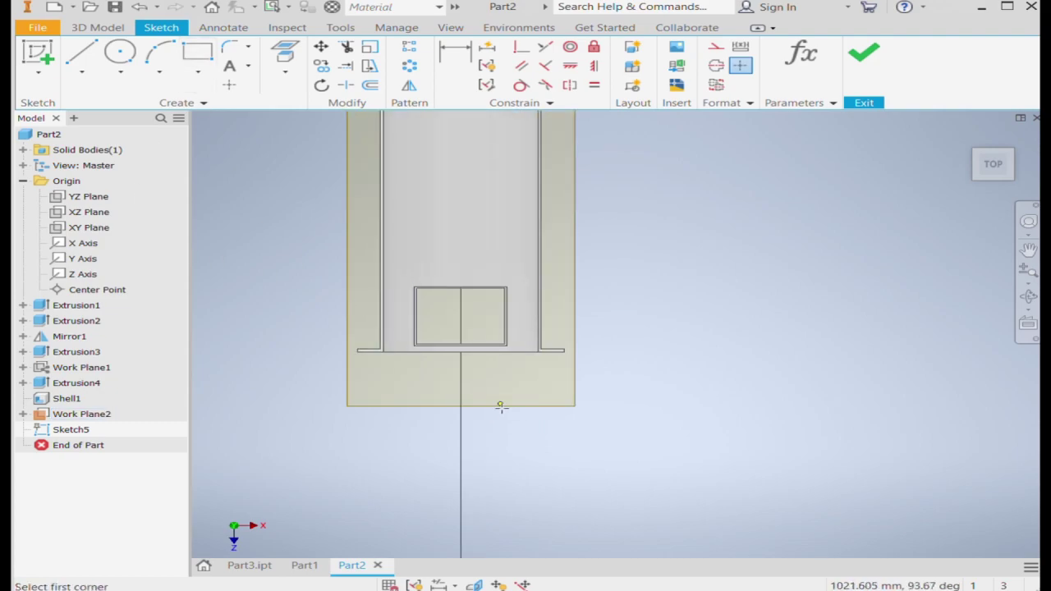
scroll(433, 302, "up", 4)
scroll(430, 302, "down", 5)
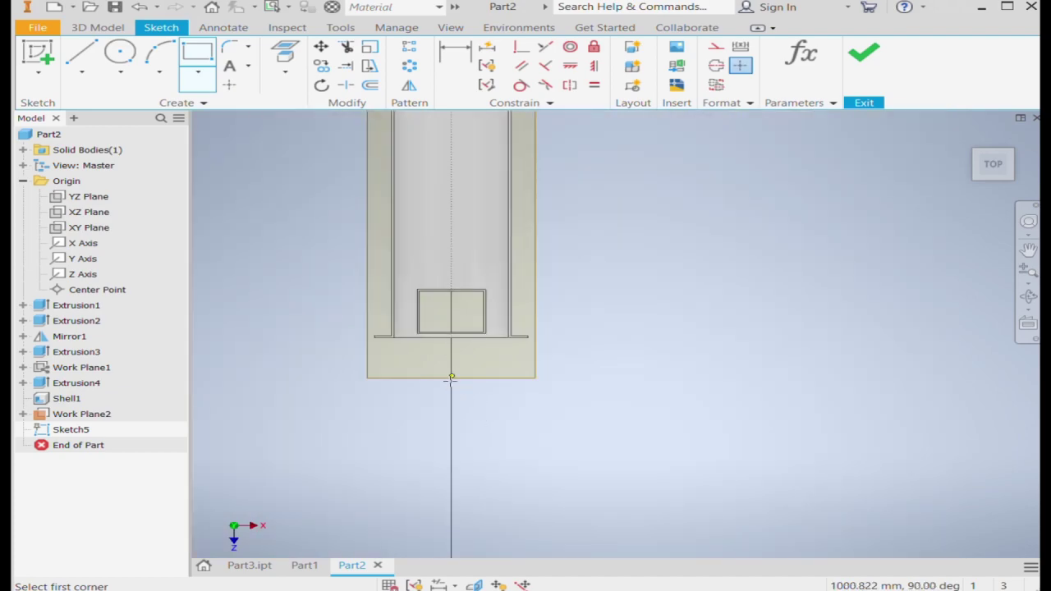
scroll(463, 384, "up", 4)
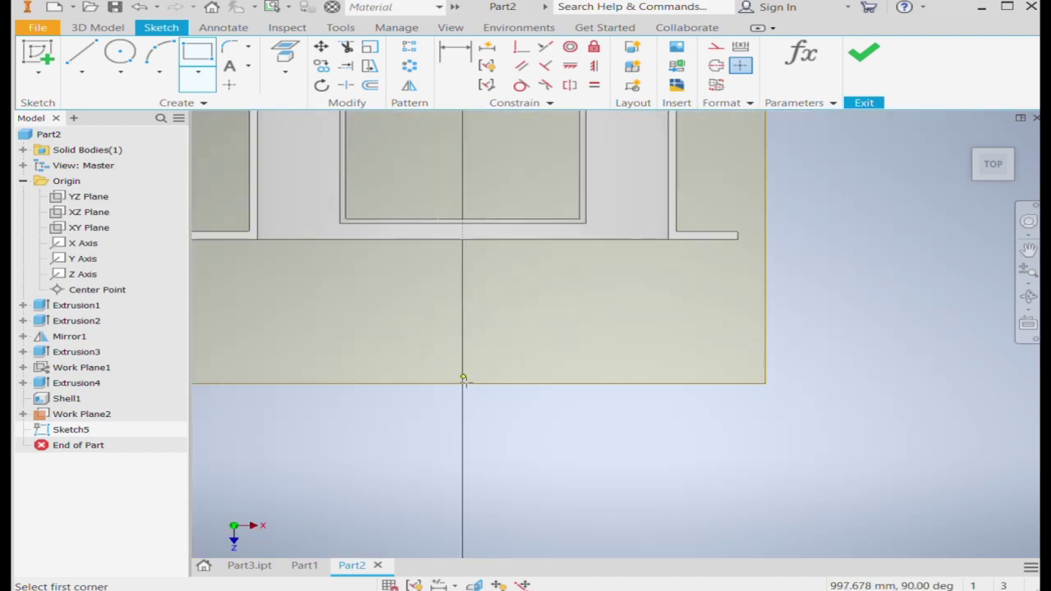
left_click(463, 382)
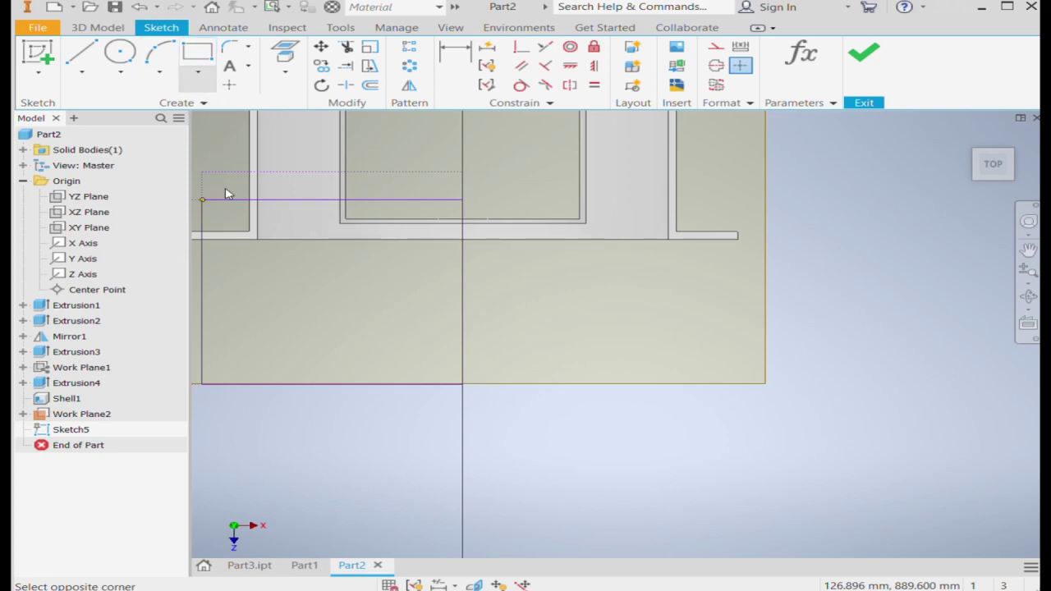
left_click(463, 319)
left_click(359, 286)
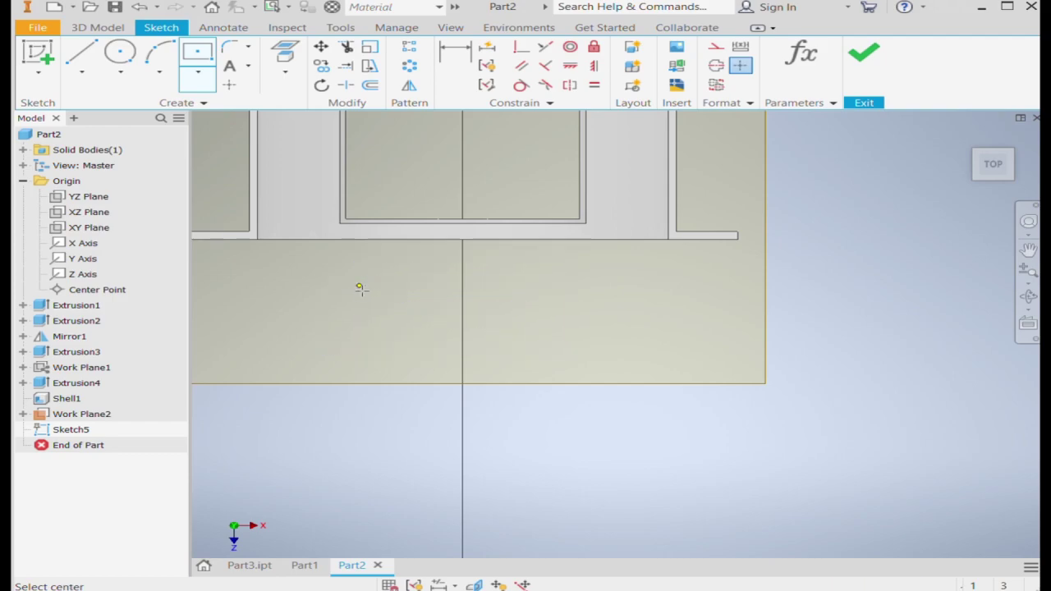
left_click(454, 59)
Step: Dimension the rectangle's top edge 50 from the gutter end line
left_click(426, 288)
left_click(433, 240)
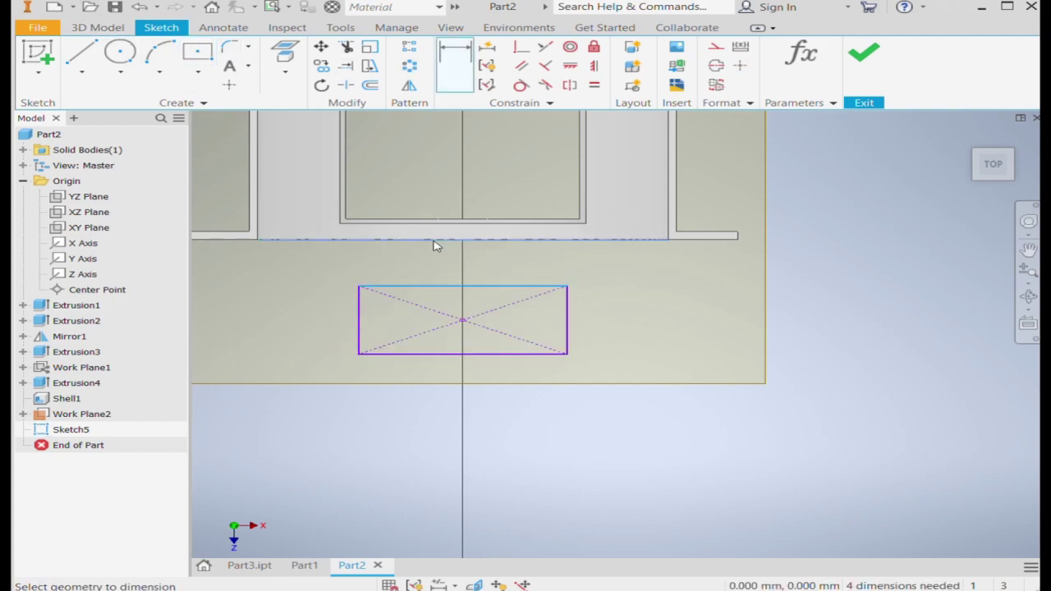
left_click(417, 261)
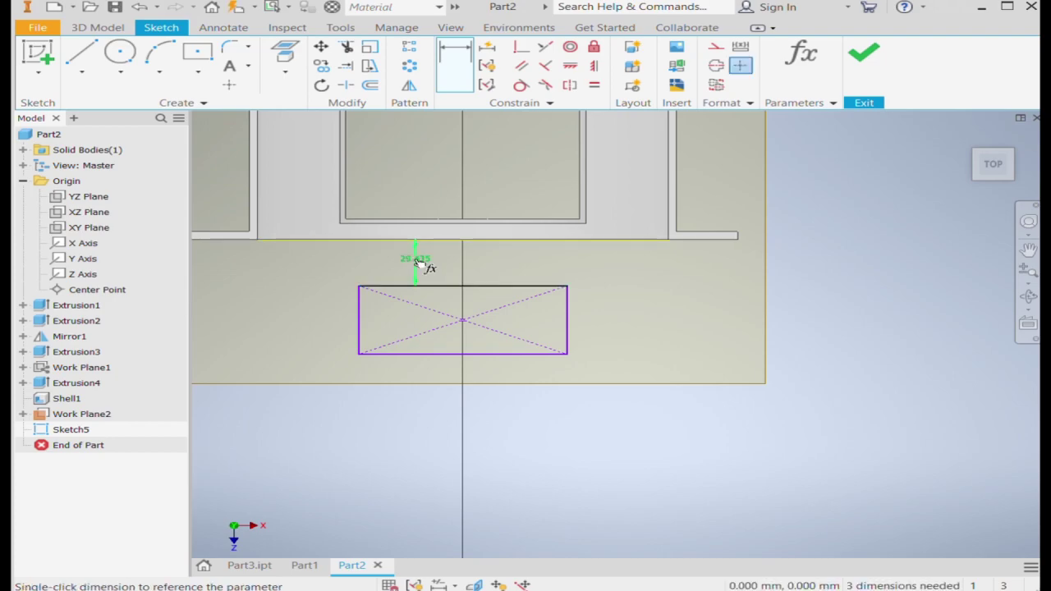
type("50")
key("Return")
Step: Dimension the rectangle 80 wide and 80 high to make it a square
left_click(402, 354)
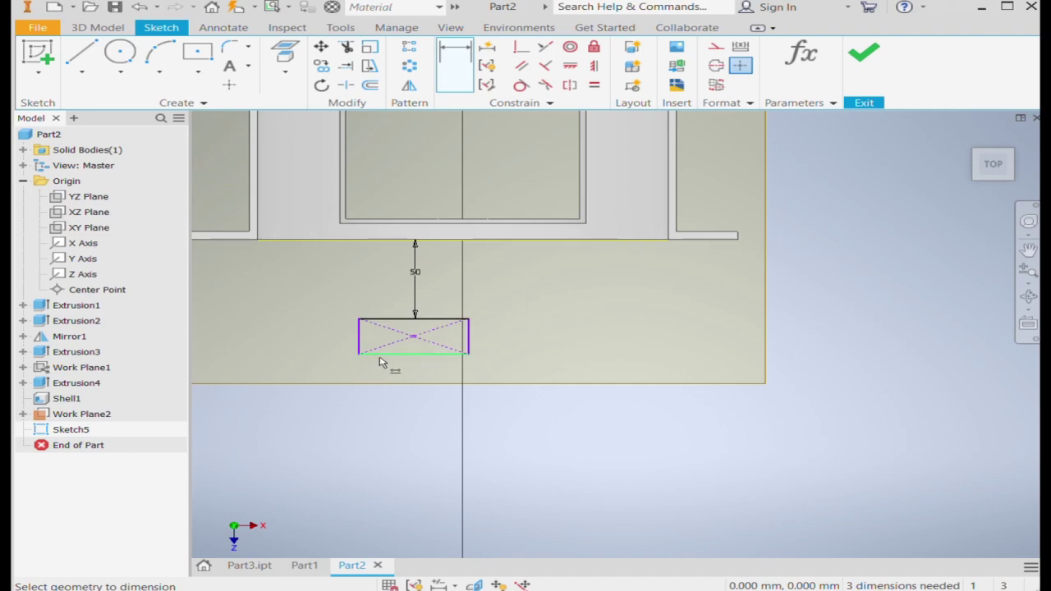
left_click(400, 374)
left_click(401, 373)
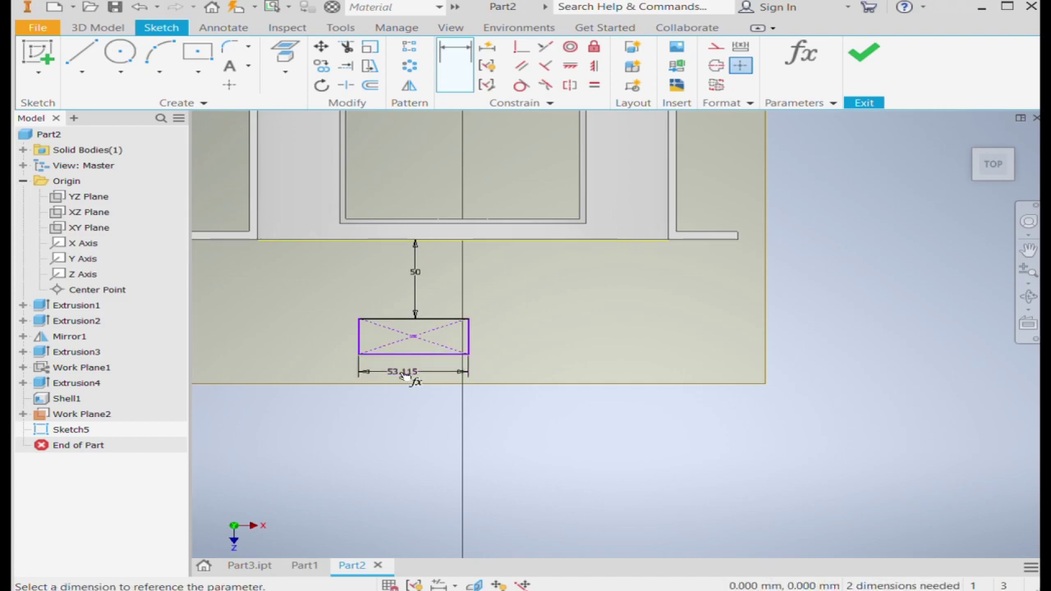
type("80")
key("Return")
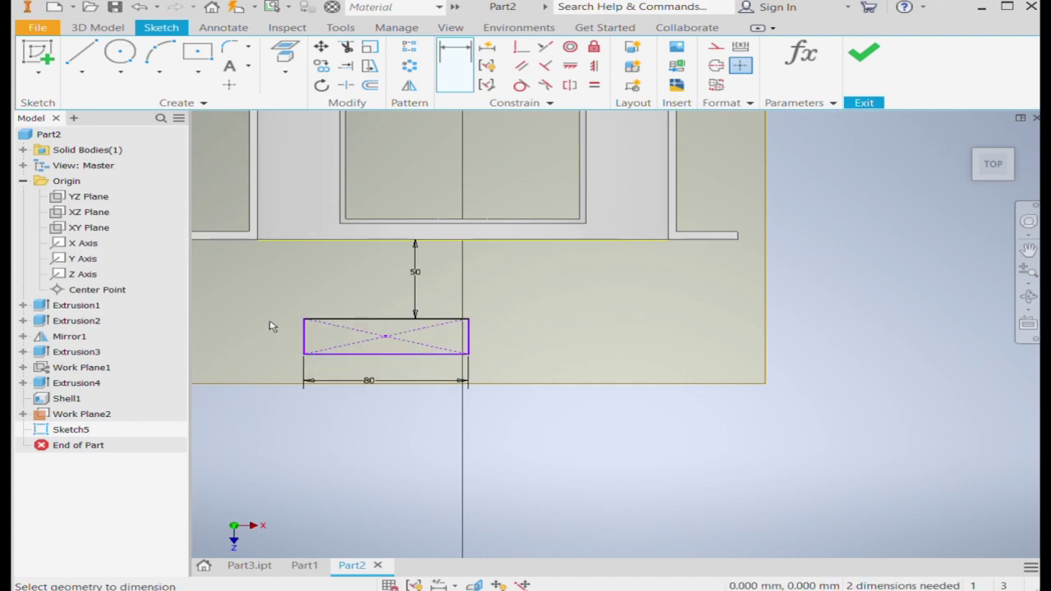
left_click(300, 338)
left_click(283, 335)
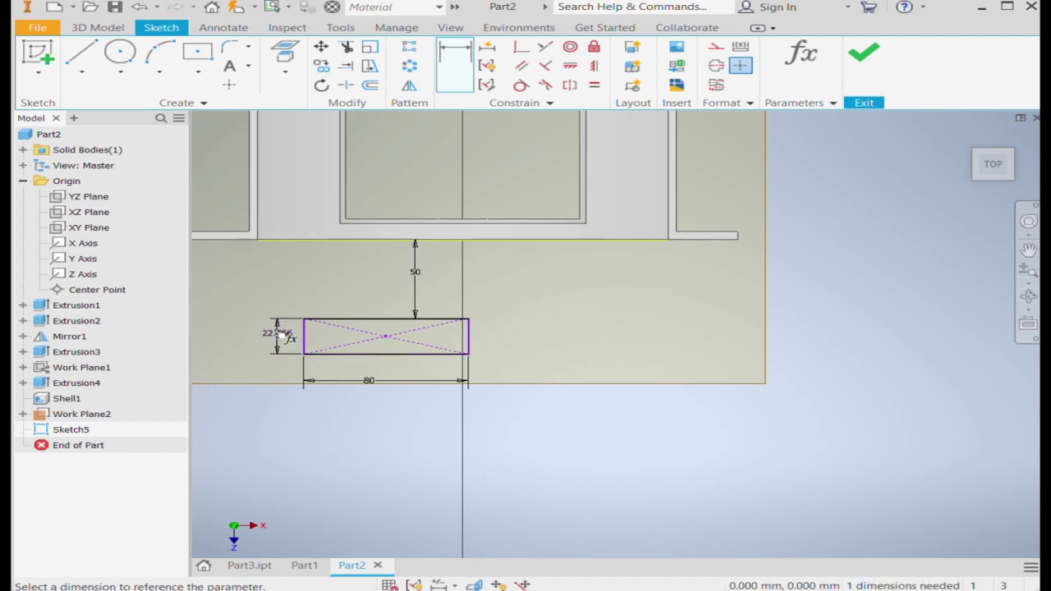
type("80")
key("Return")
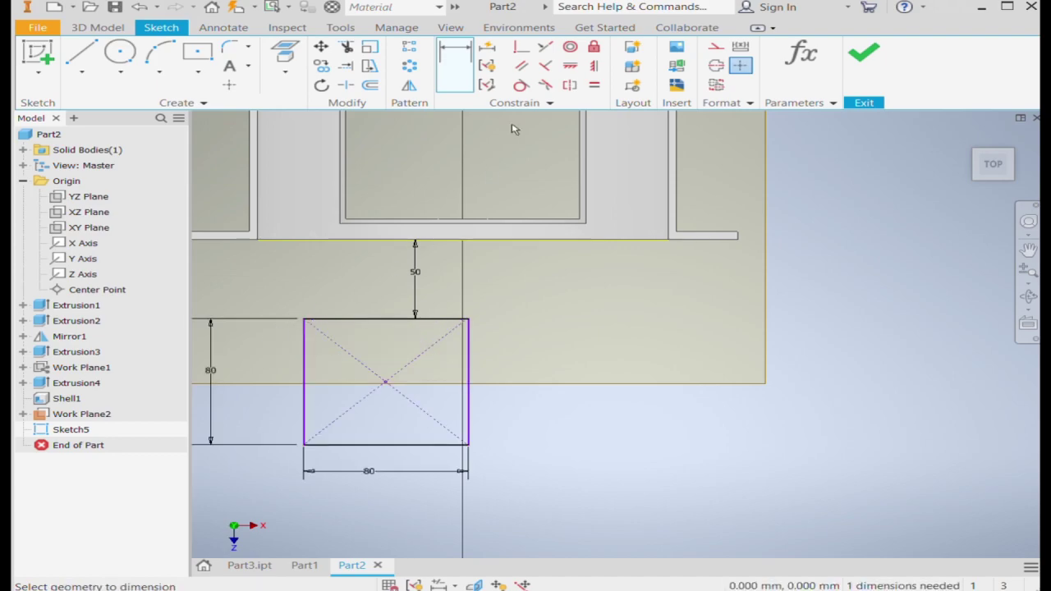
Step: Constrain the square's centre point vertically to the axis line
left_click(595, 66)
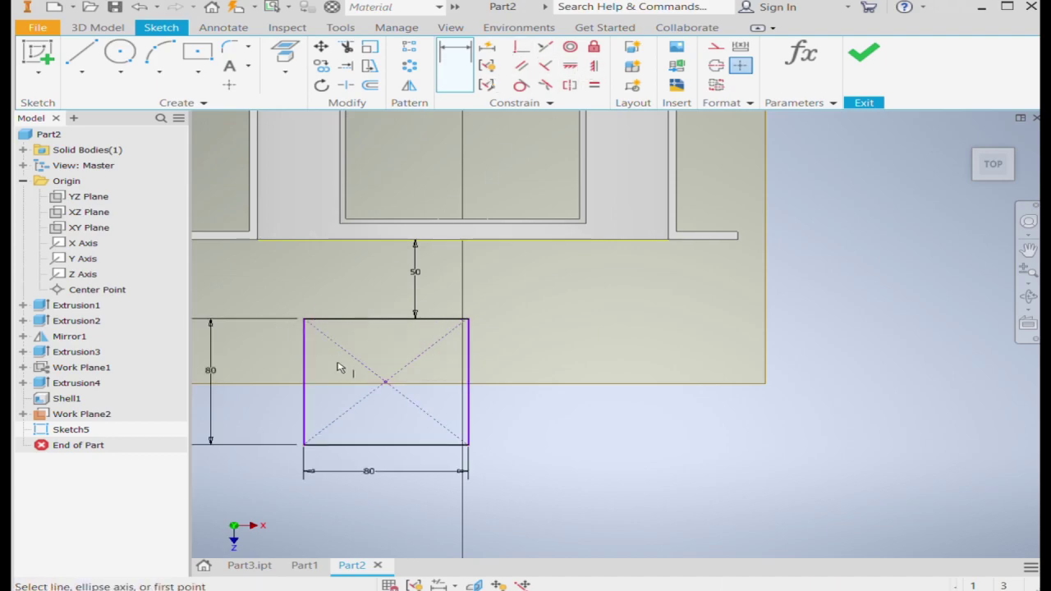
left_click(385, 382)
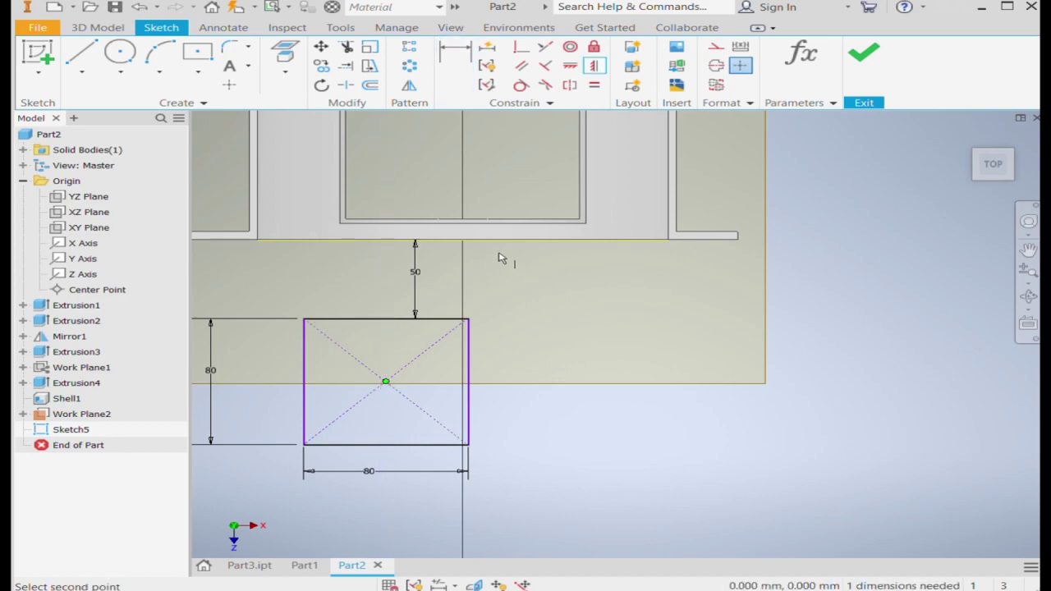
left_click(462, 226)
scroll(555, 316, "down", 5)
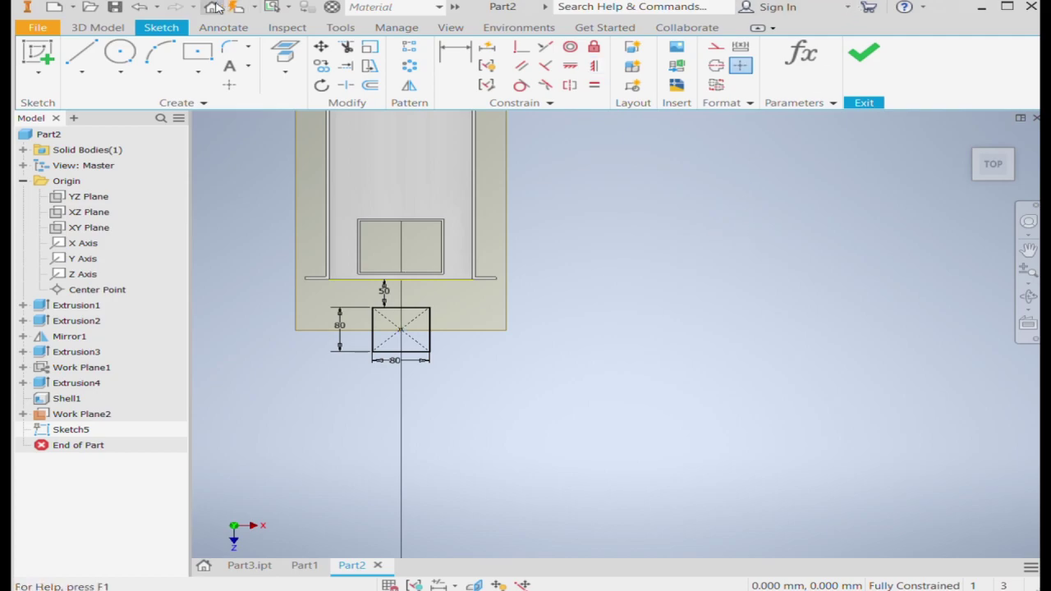
left_click(97, 27)
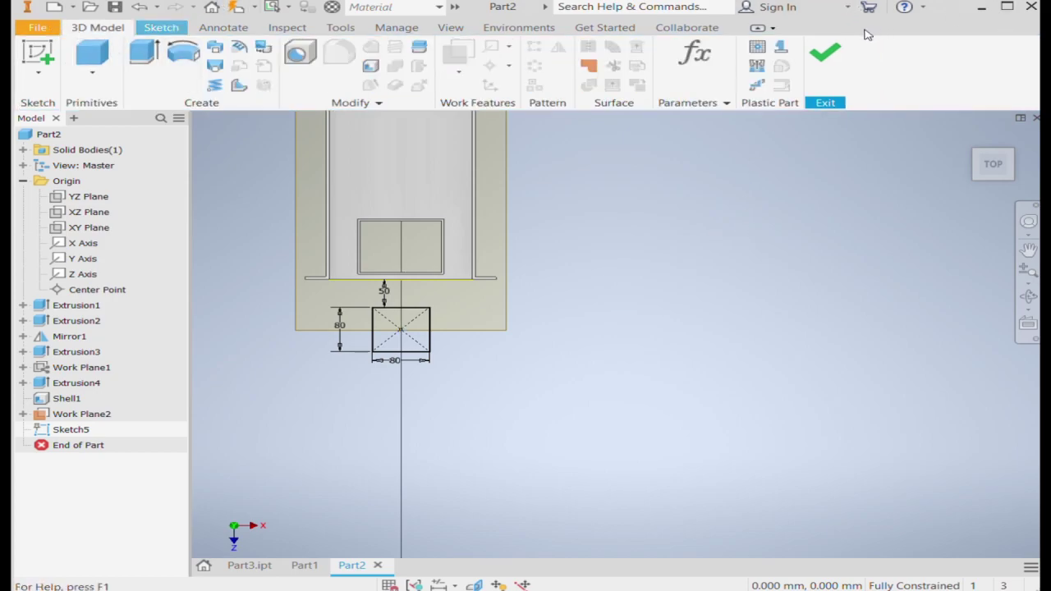
Step: Finish Sketch5, then abandon a first feature attempt on the square and reset the view
left_click(834, 52)
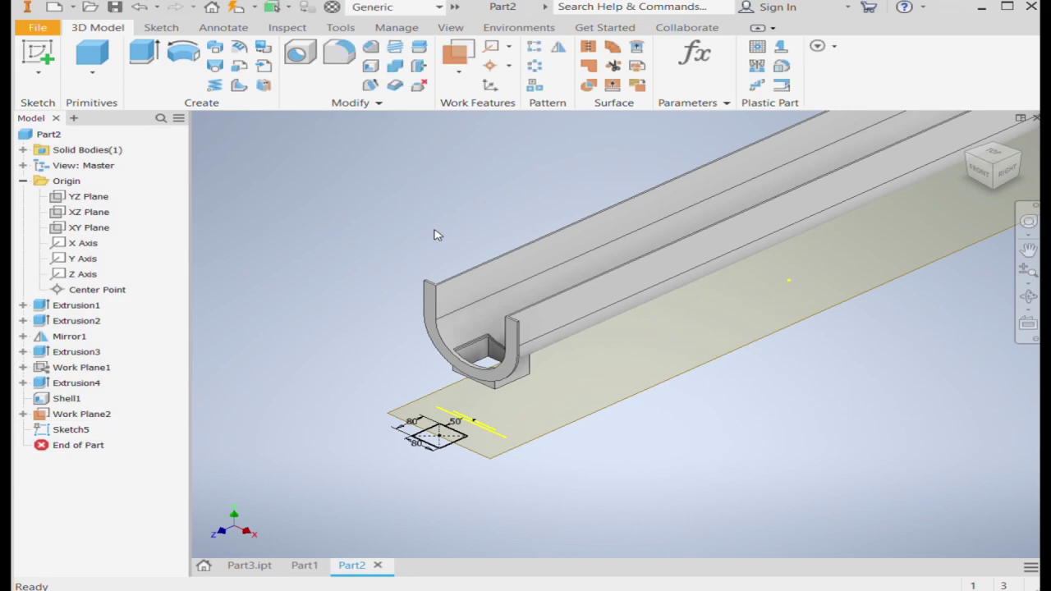
scroll(432, 456, "up", 3)
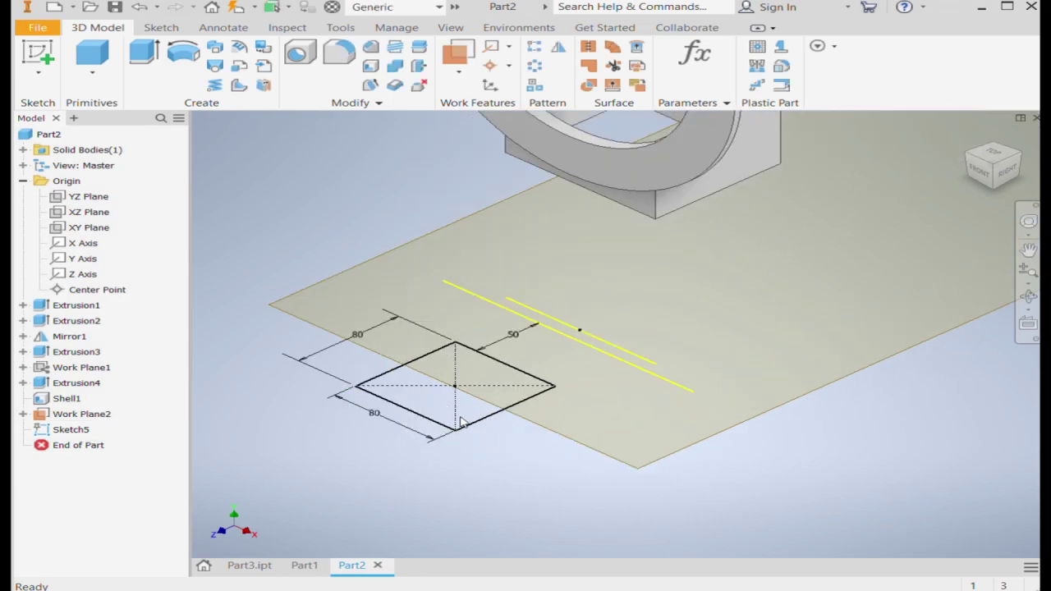
scroll(477, 389, "down", 1)
left_click(215, 66)
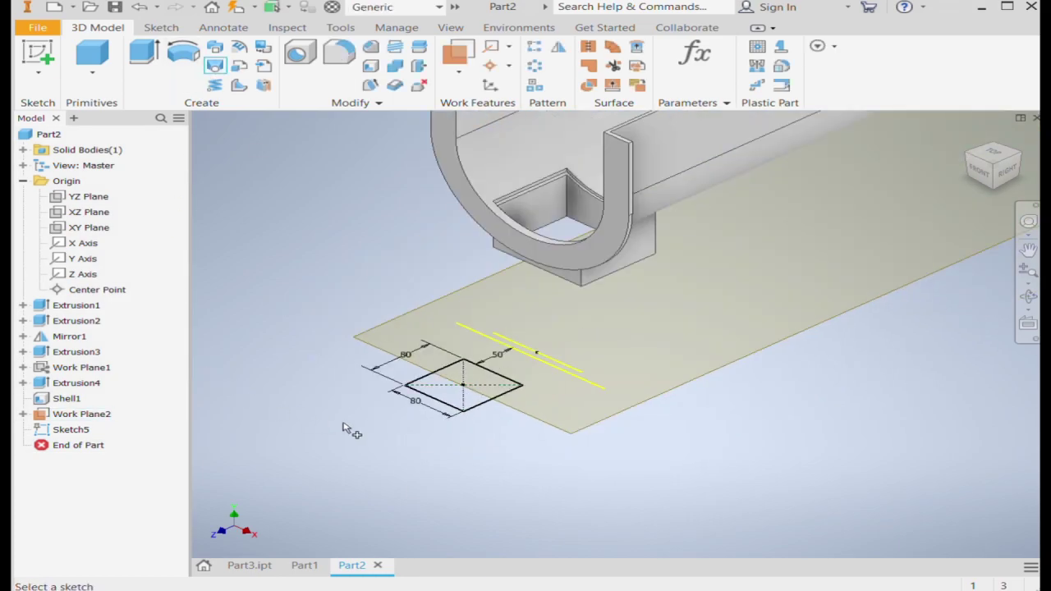
left_click(441, 408)
scroll(604, 435, "down", 3)
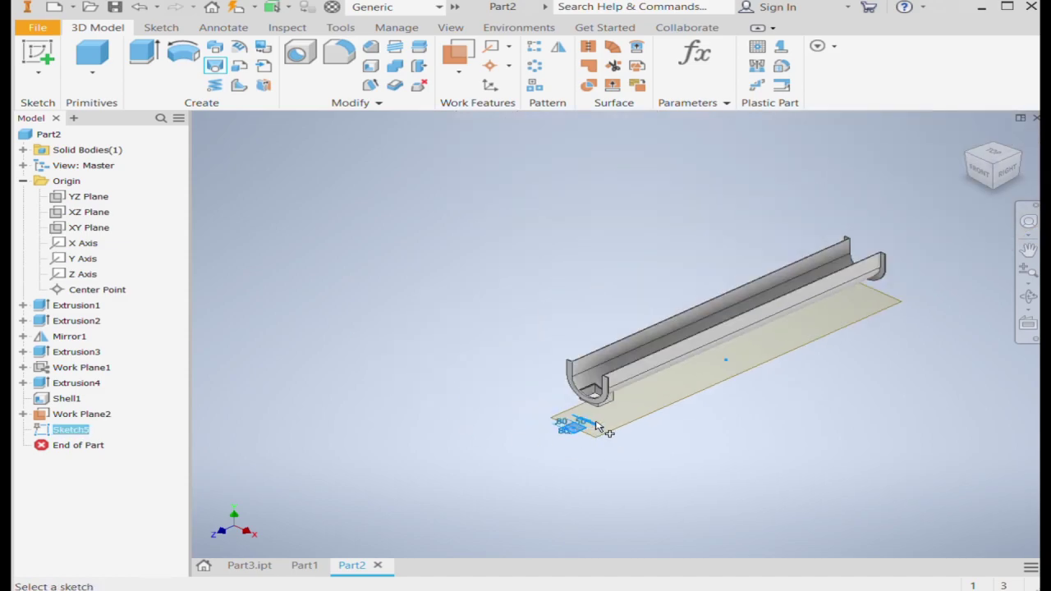
scroll(605, 423, "up", 3)
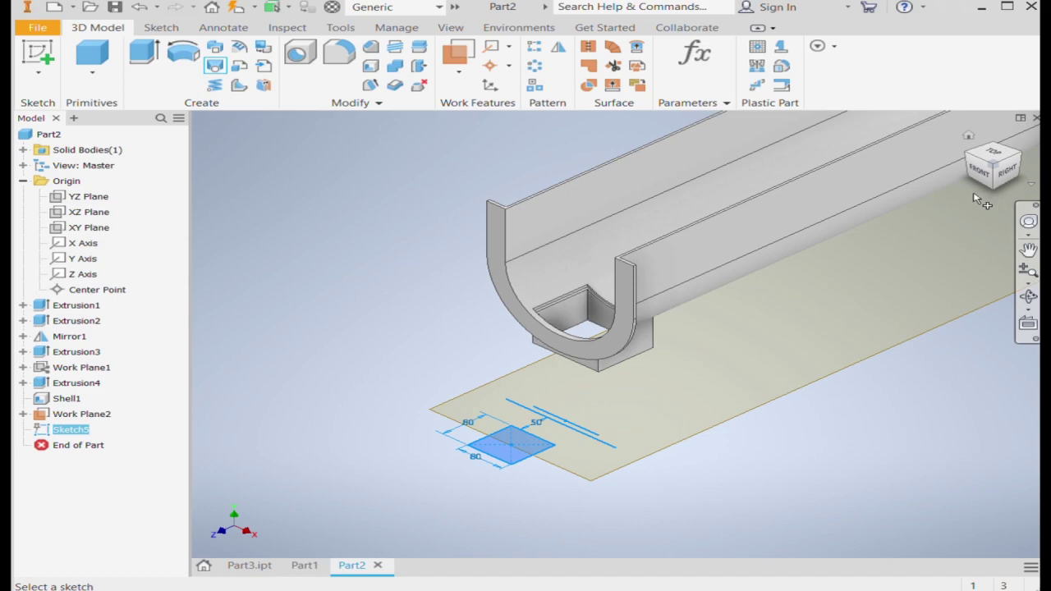
key("Escape")
left_click_drag(997, 197, 755, 348)
key("F6")
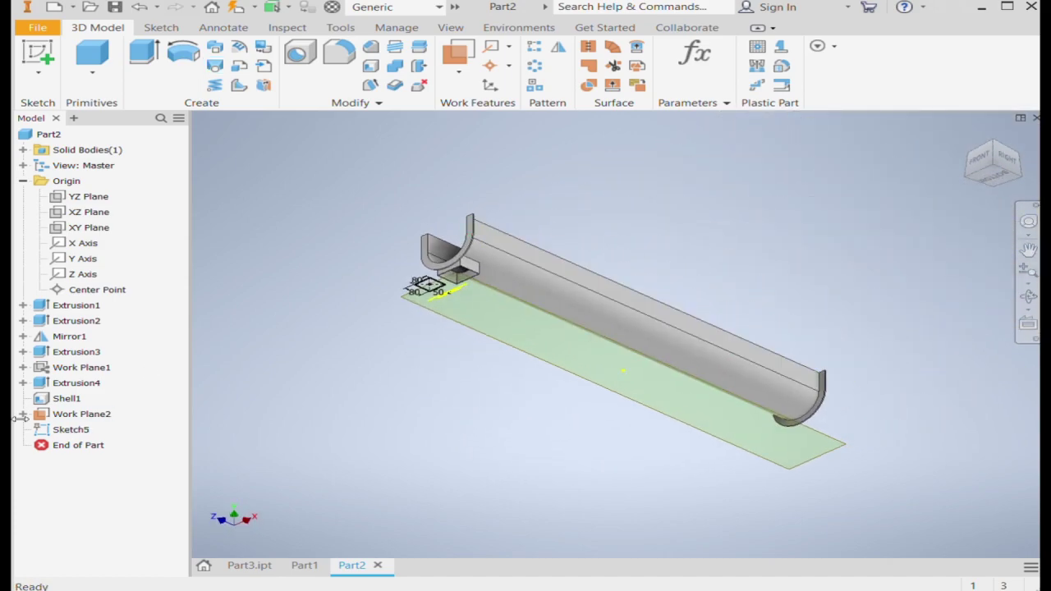
left_click(74, 416)
key("Escape")
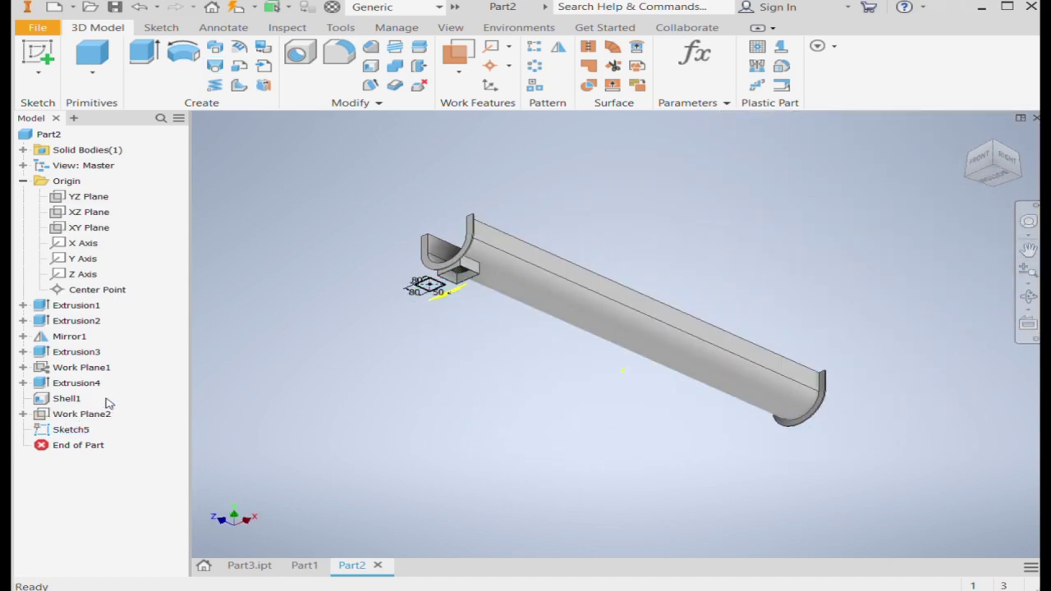
scroll(461, 276, "up", 5)
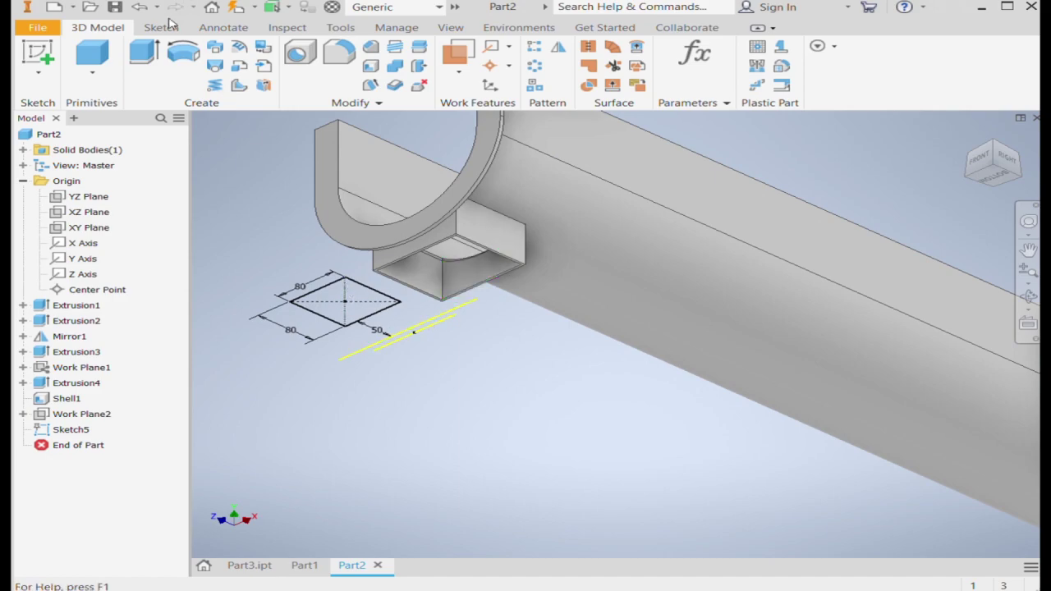
Step: Loft from the outlet box's bottom face to the 80 × 80 square, creating Loft1
left_click(214, 65)
scroll(579, 334, "down", 5)
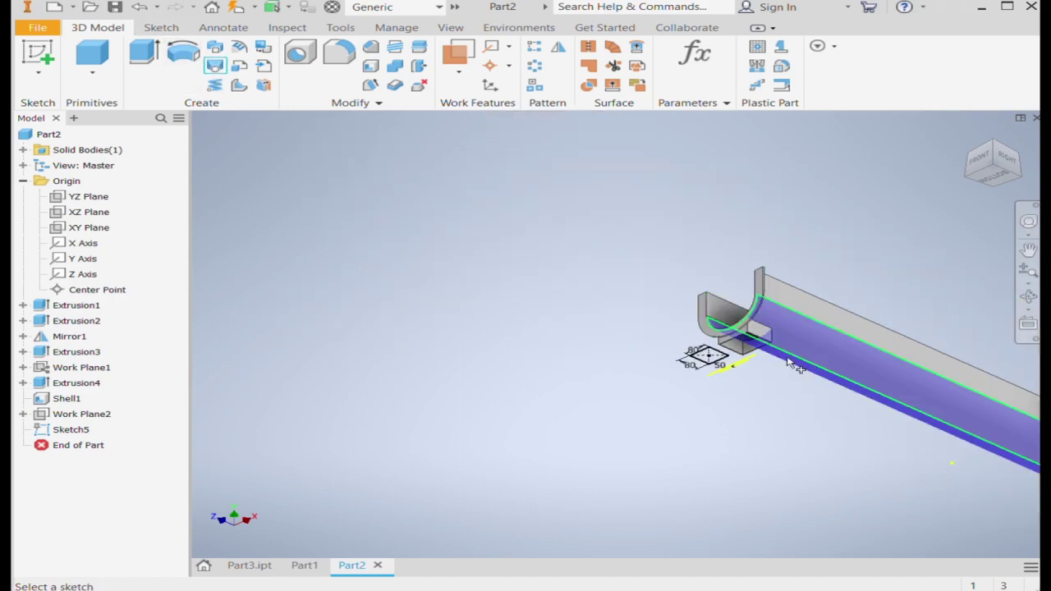
scroll(711, 348, "up", 5)
scroll(684, 364, "up", 3)
scroll(667, 393, "up", 3)
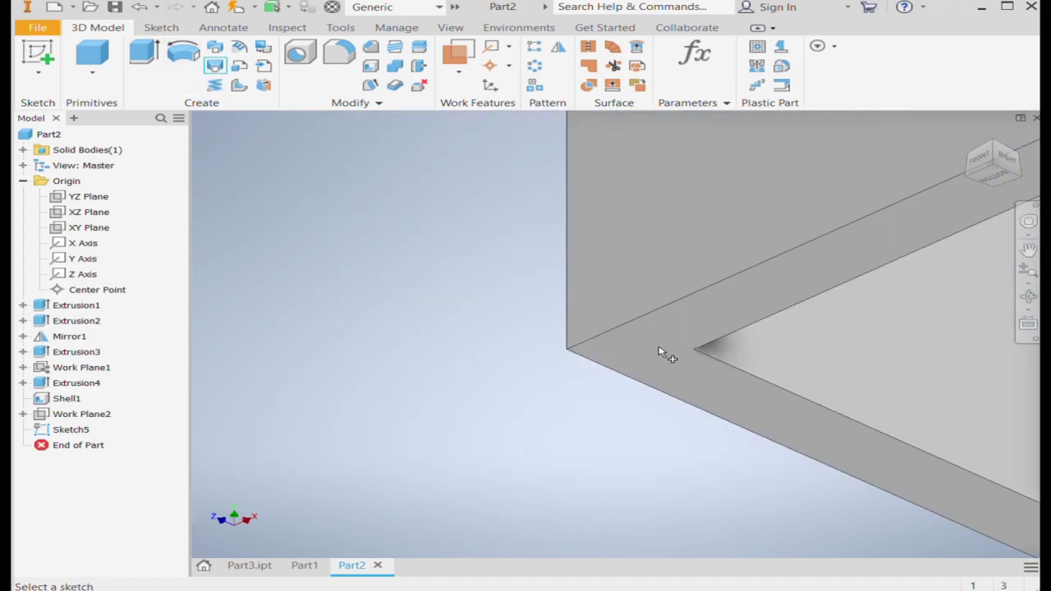
left_click(615, 368)
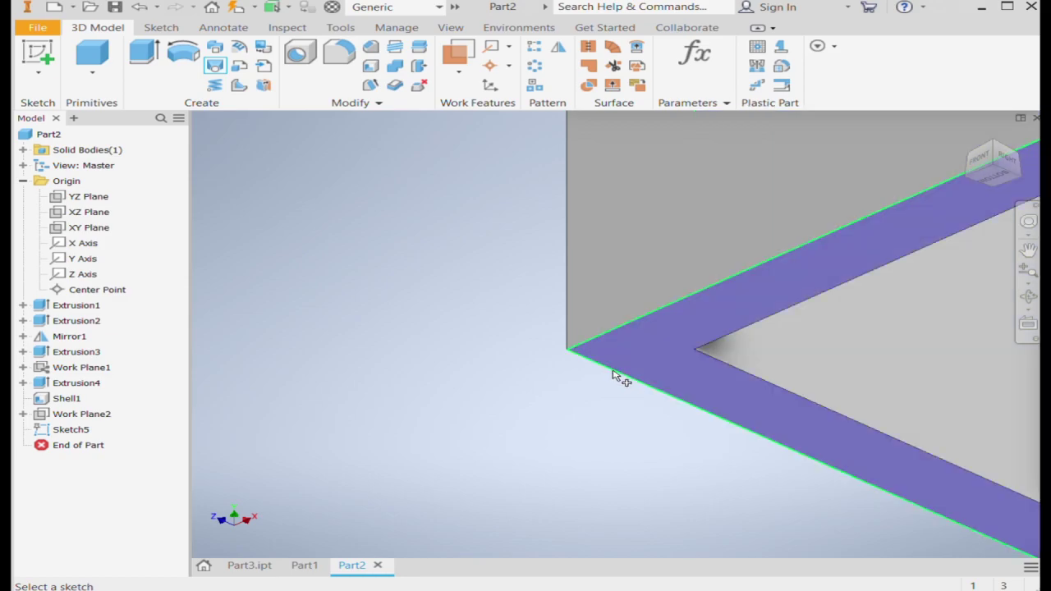
scroll(657, 353, "down", 5)
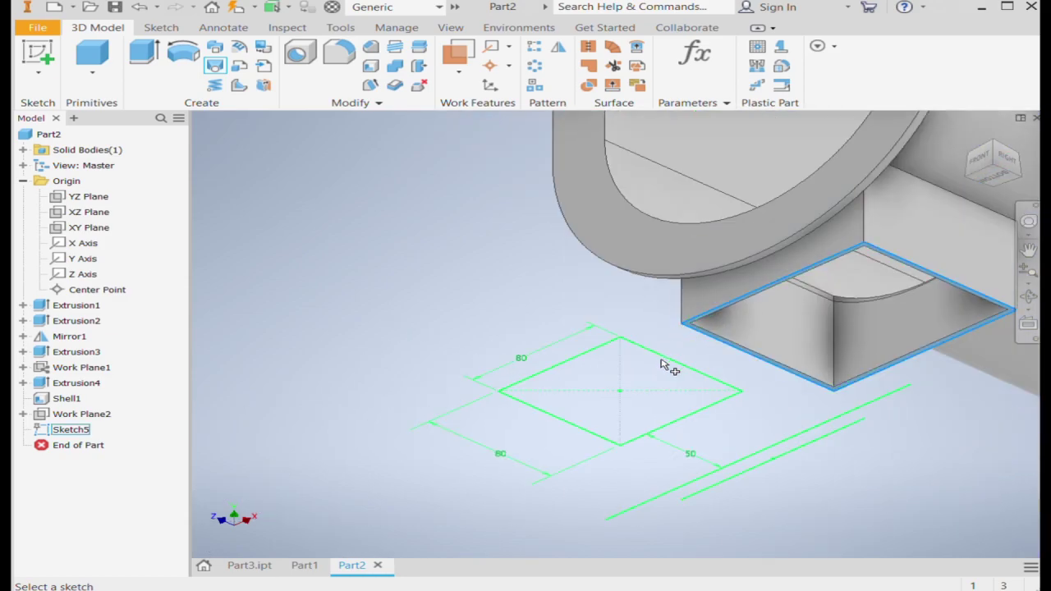
left_click(630, 387)
scroll(583, 373, "down", 2)
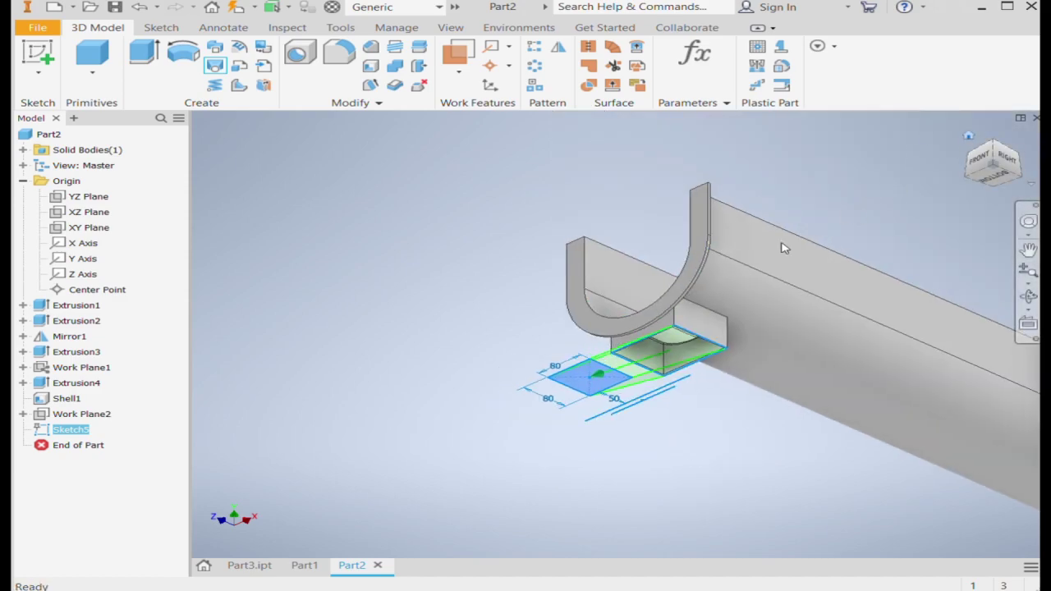
key("F6")
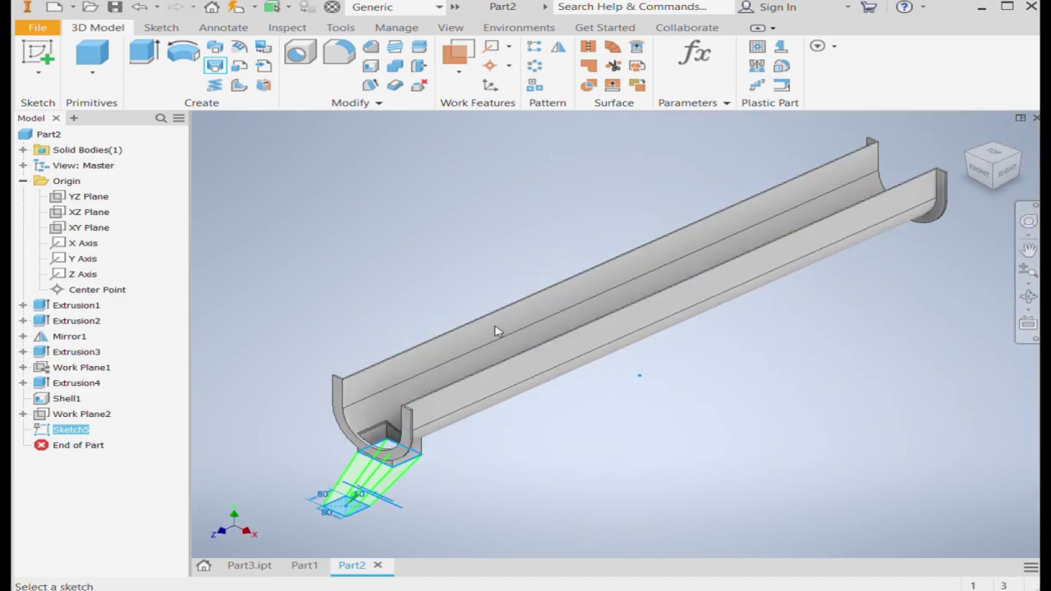
key("Return")
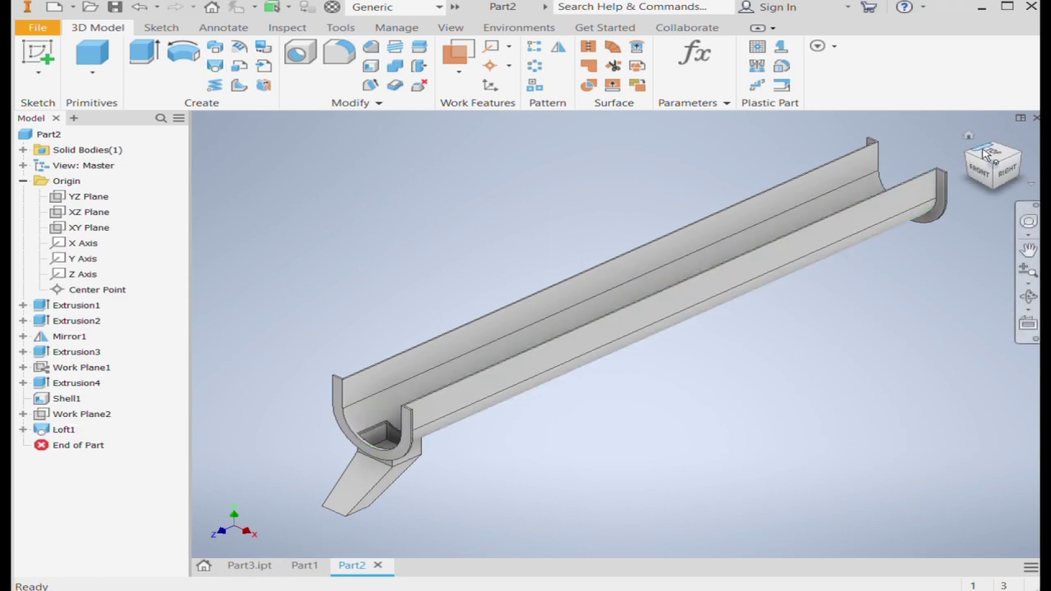
Step: Start a Shell on the downspout and pick its end face to leave open
left_click(983, 151)
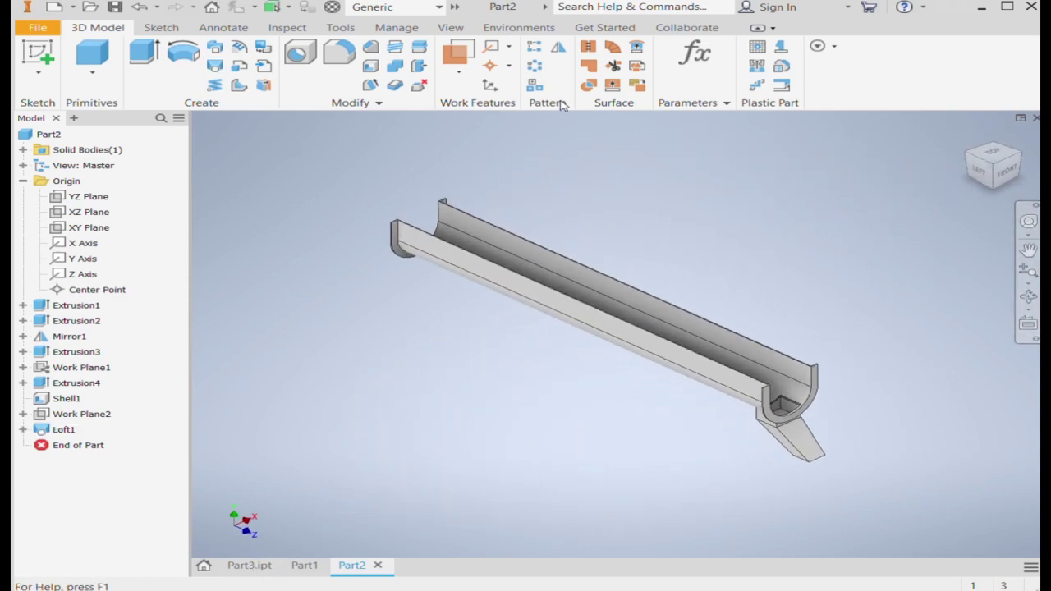
left_click(370, 66)
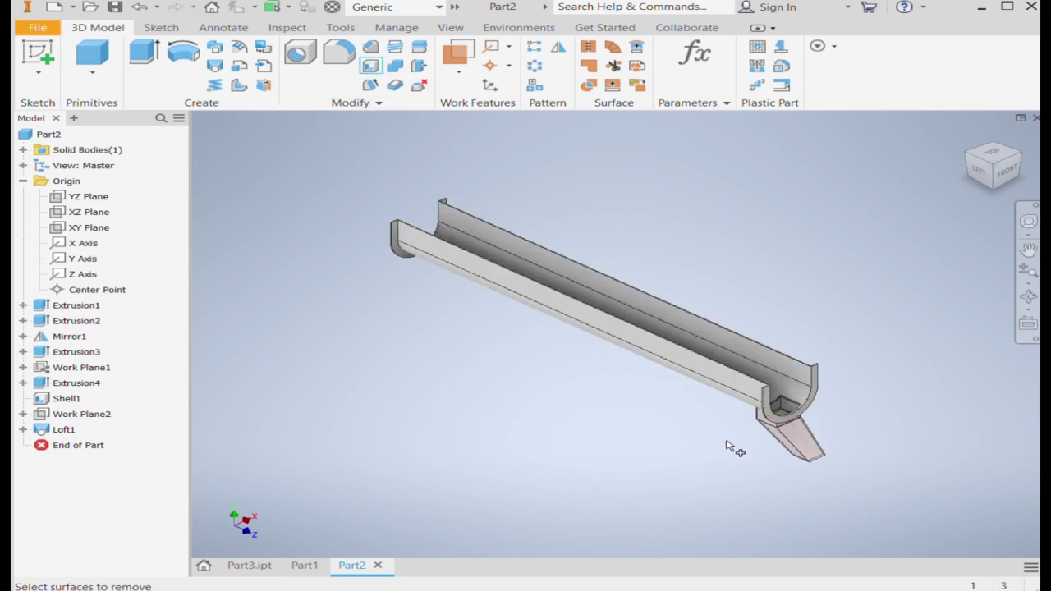
scroll(824, 465, "up", 5)
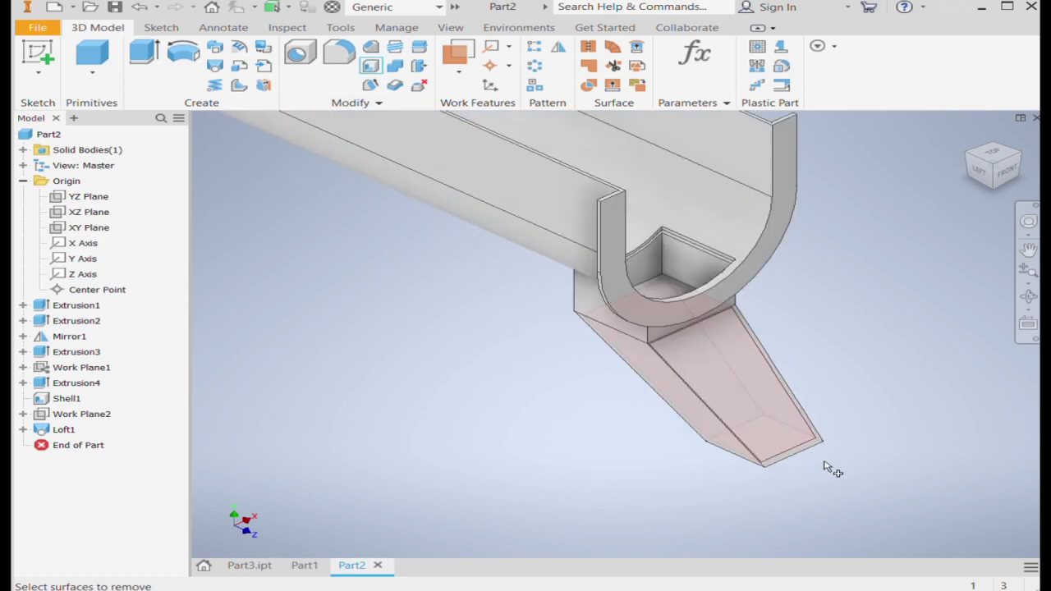
left_click(996, 182)
key("F6")
scroll(821, 312, "up", 5)
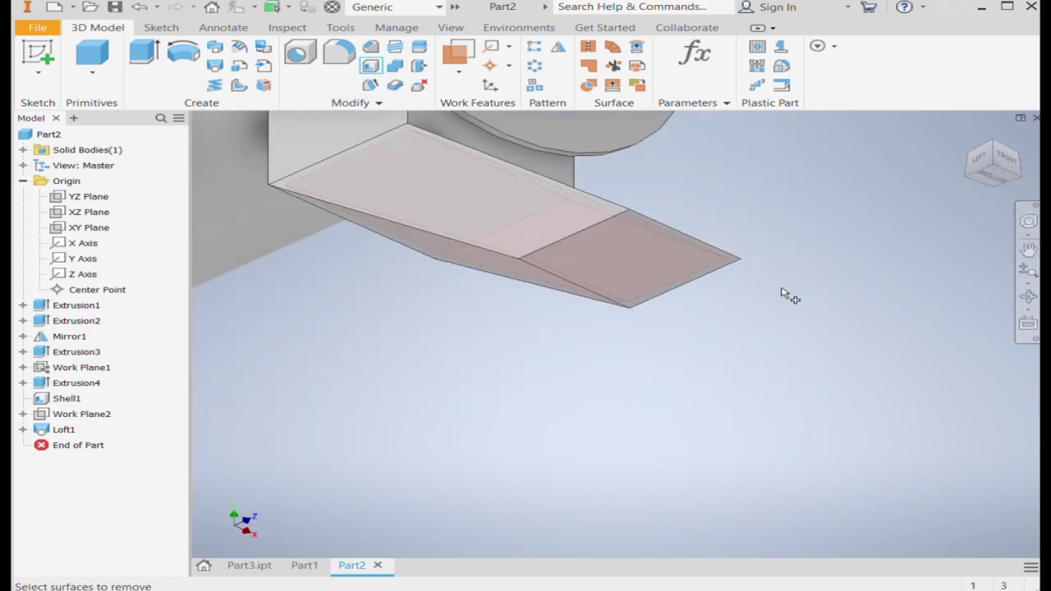
left_click(653, 275)
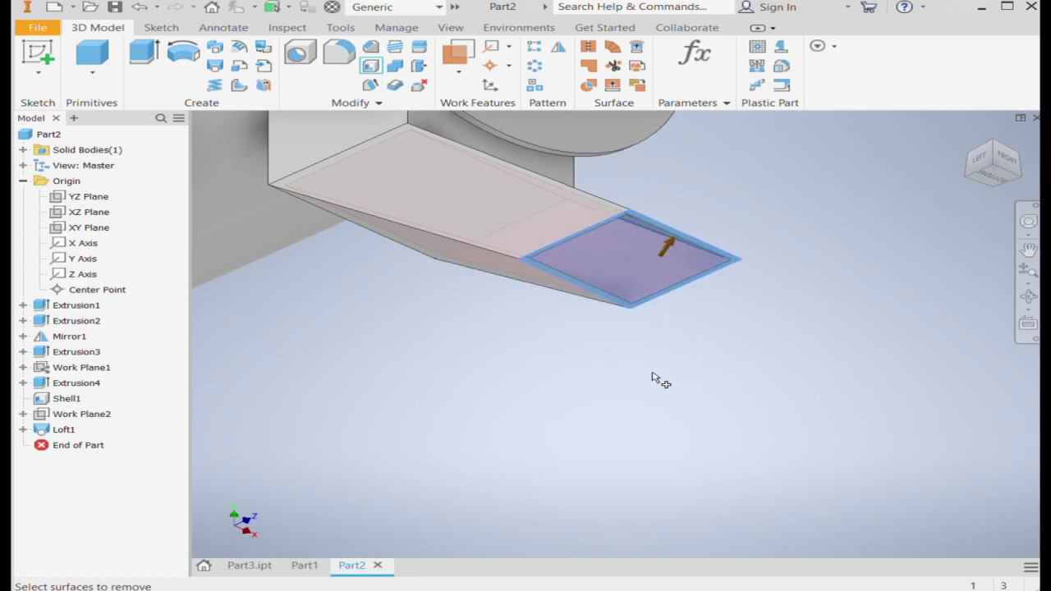
mouse_move(968, 140)
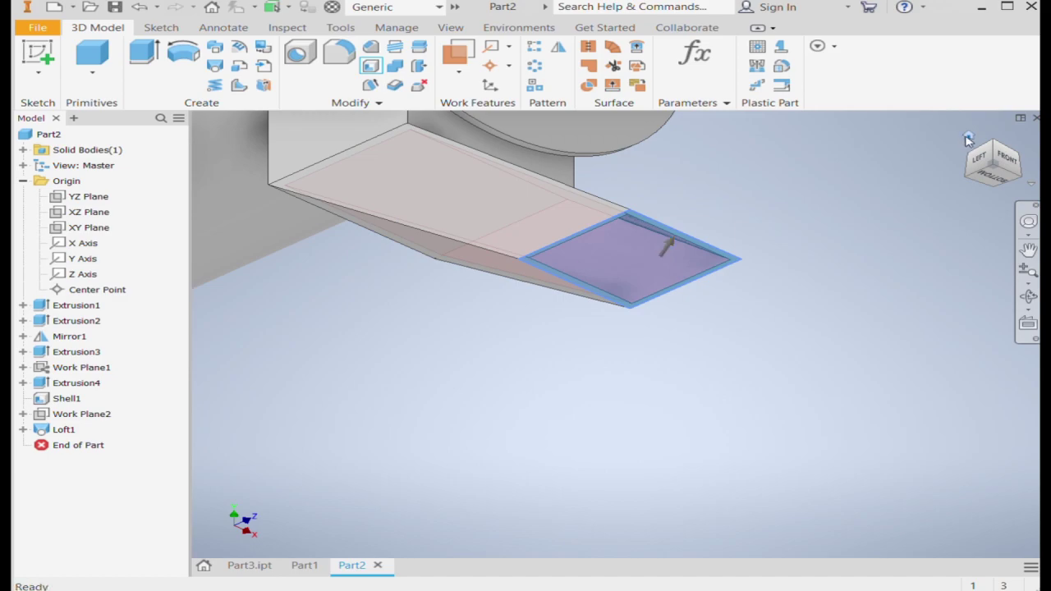
left_click(969, 142)
scroll(415, 483, "down", 5)
scroll(364, 457, "down", 3)
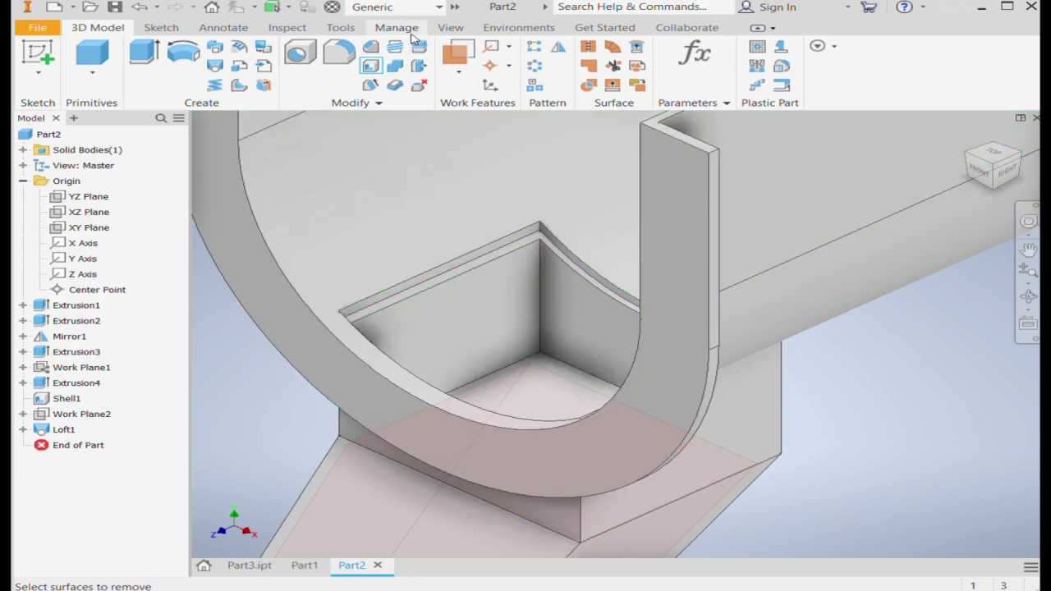
Step: Show the View tab display settings to apply the High Quality visual preset
left_click(450, 27)
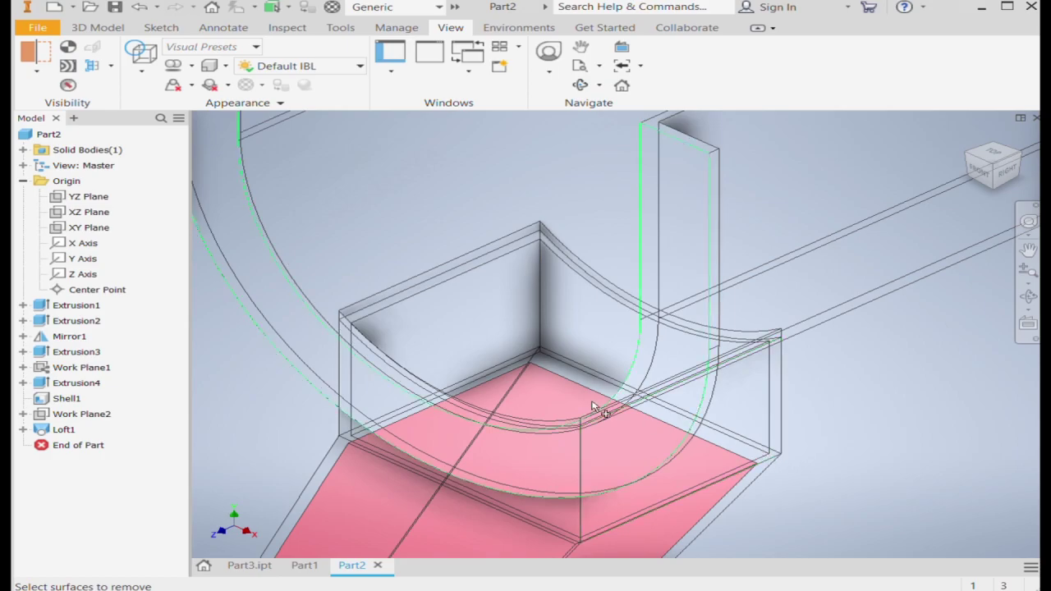
scroll(598, 411, "down", 3)
scroll(539, 418, "up", 3)
scroll(535, 403, "up", 3)
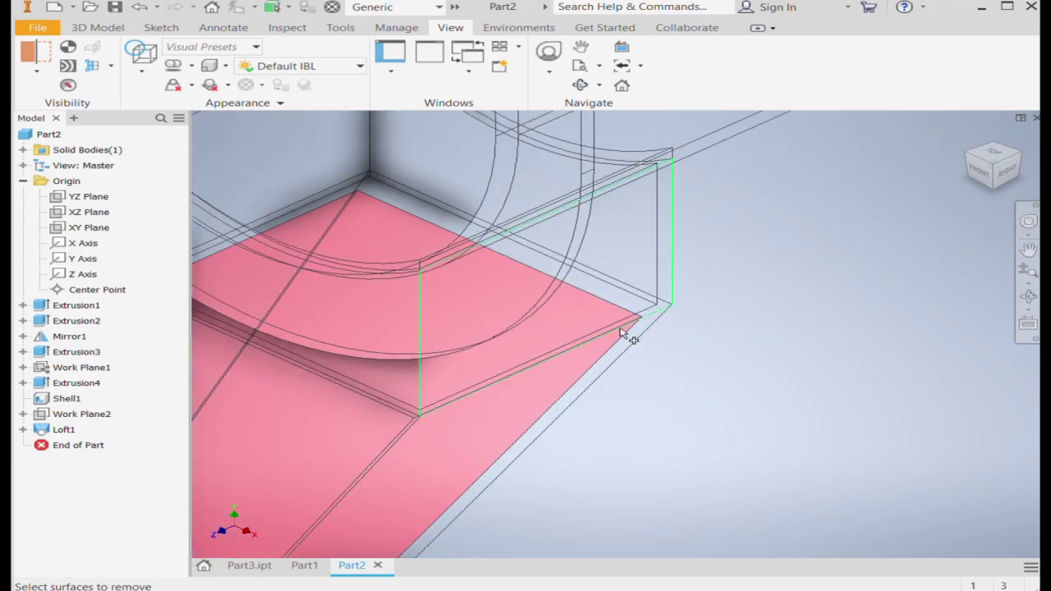
scroll(411, 418, "down", 2)
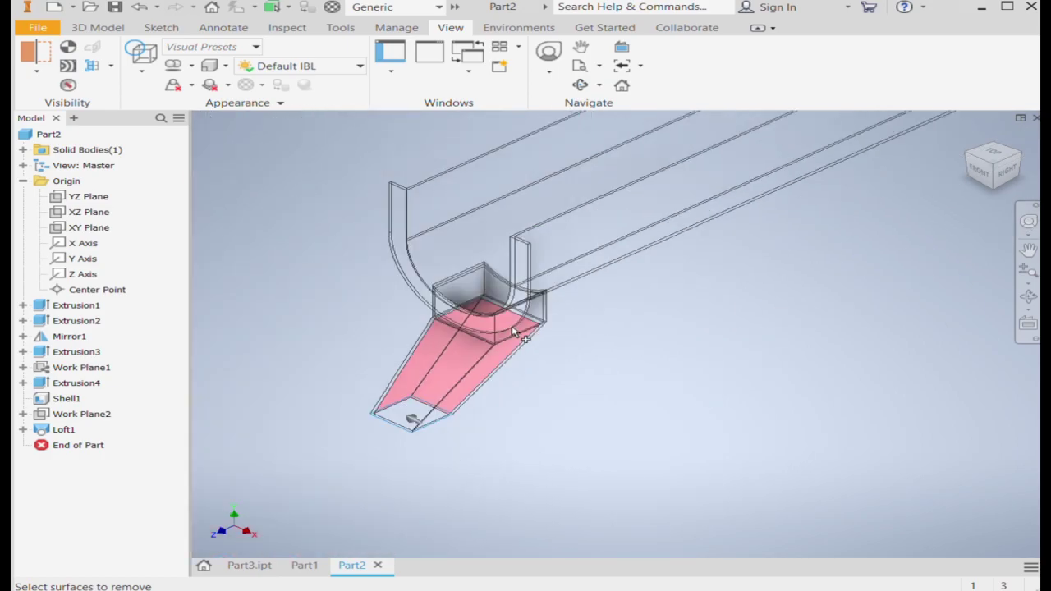
scroll(453, 394, "down", 1)
scroll(484, 402, "up", 4)
Step: Re-pick the downspout's bottom end as the open face, then cancel the shell
left_click(473, 417)
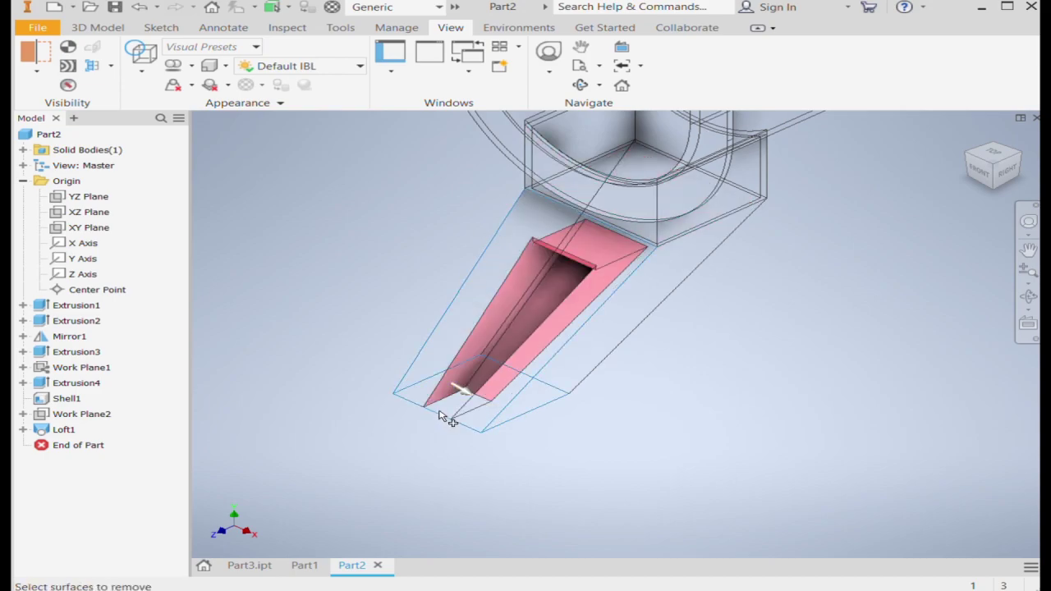
left_click(463, 400)
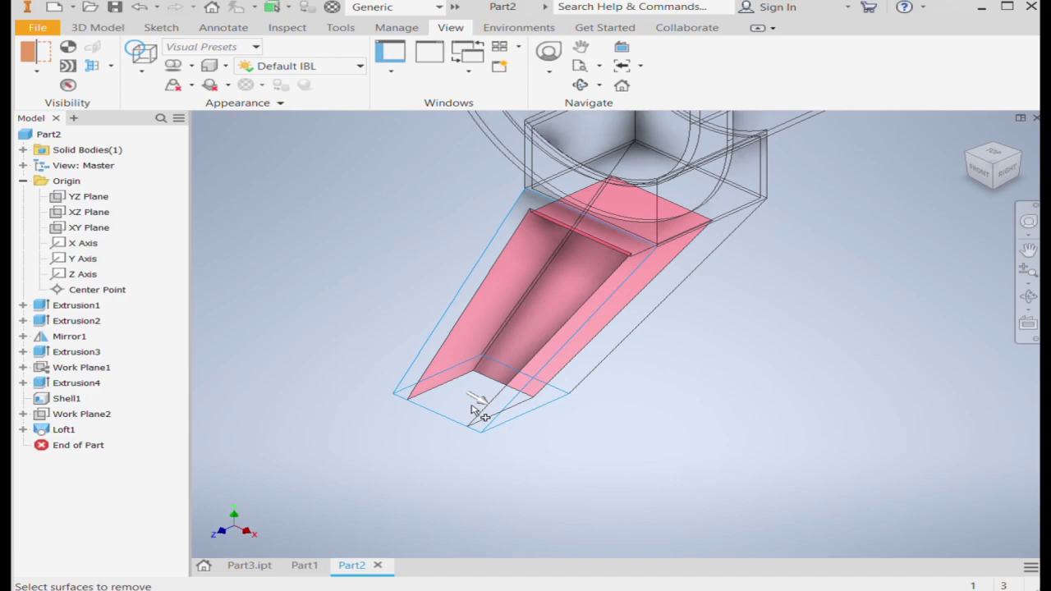
key("Tab")
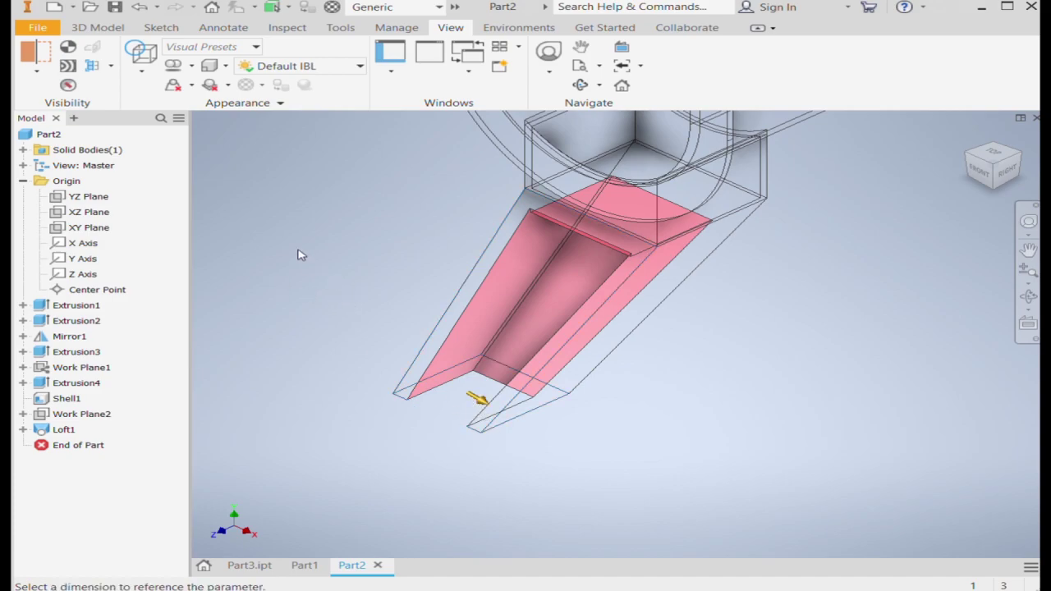
left_click(474, 429)
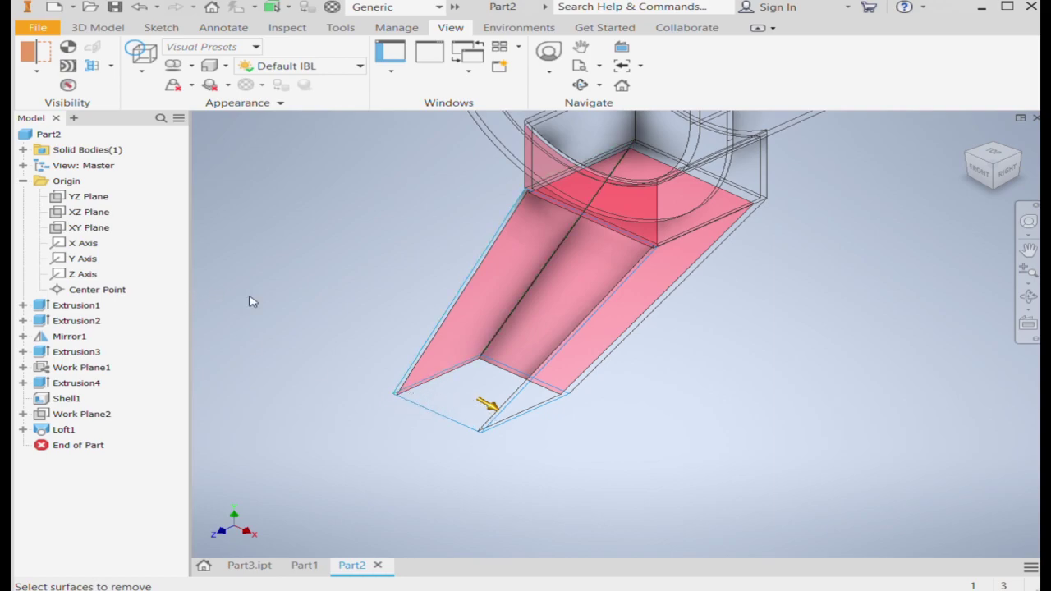
key("Return")
scroll(317, 352, "up", 5)
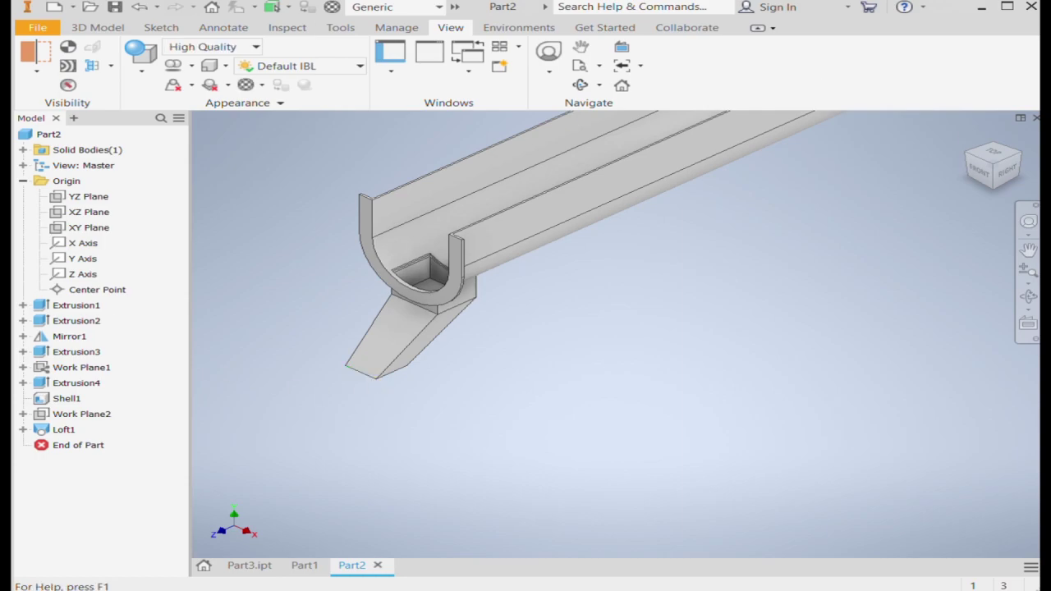
Step: Restart Shell, pick the downspout's end face, then cancel and show the whole part
key("F6")
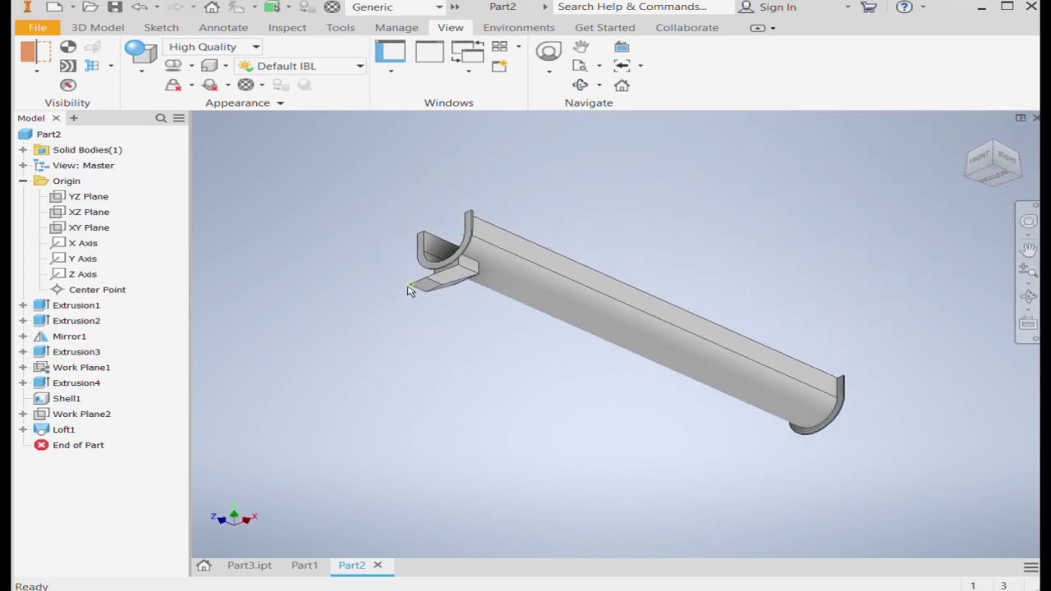
scroll(450, 303, "up", 5)
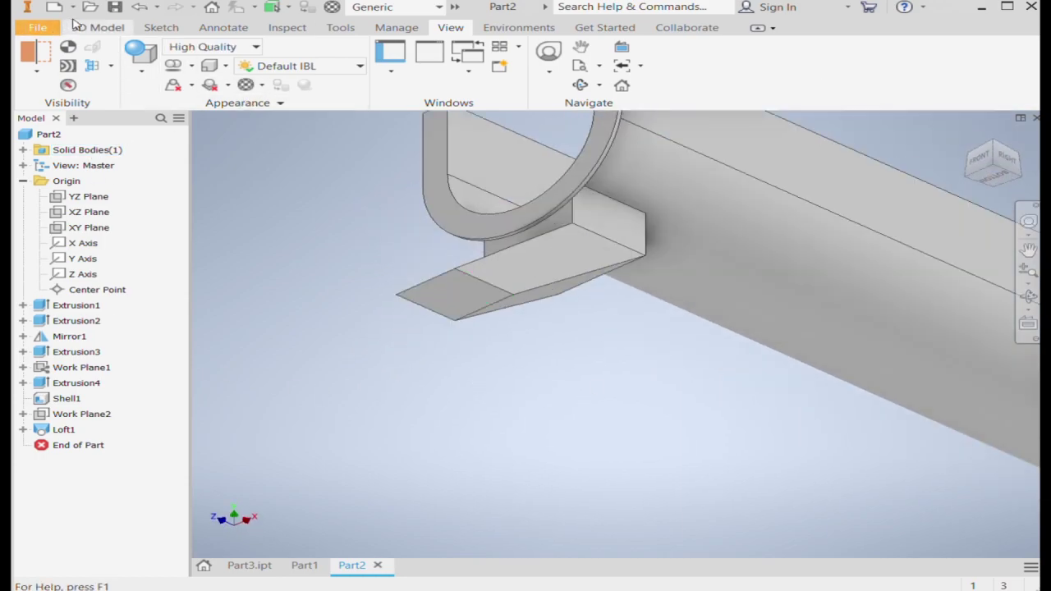
left_click(97, 27)
left_click(370, 66)
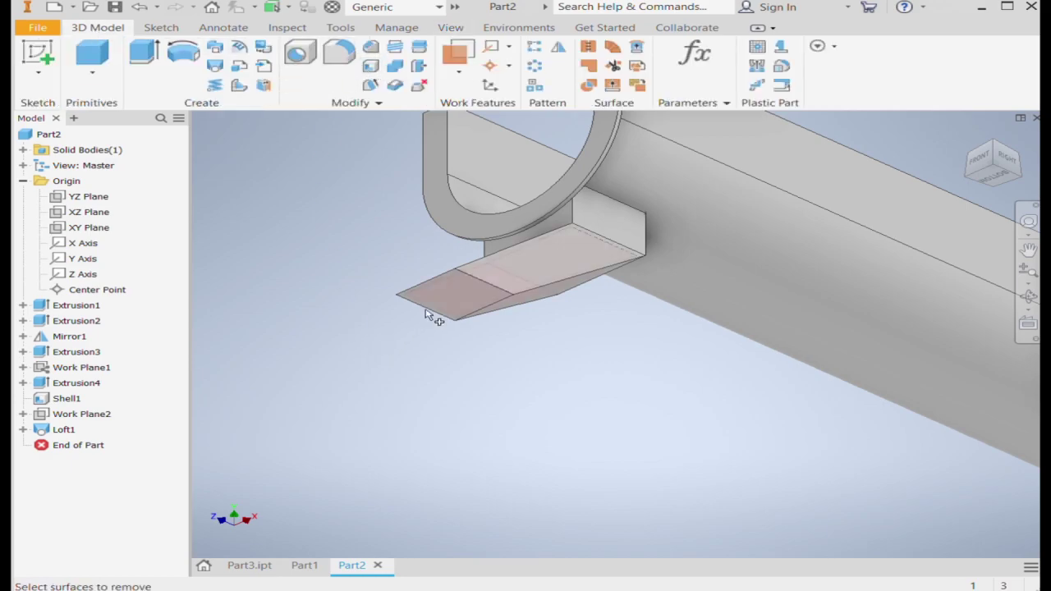
left_click(446, 313)
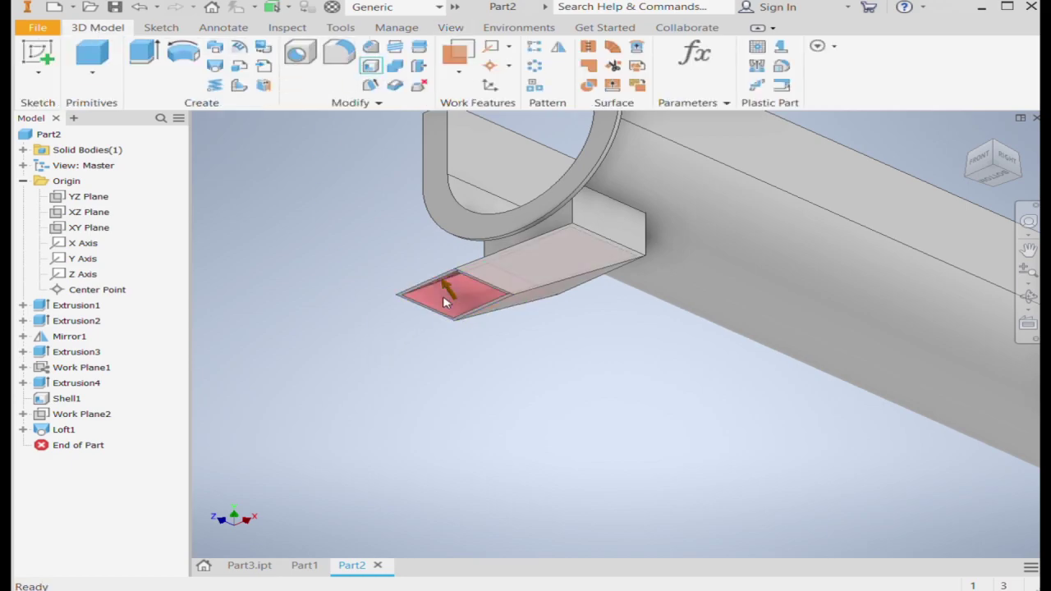
scroll(446, 317, "up", 3)
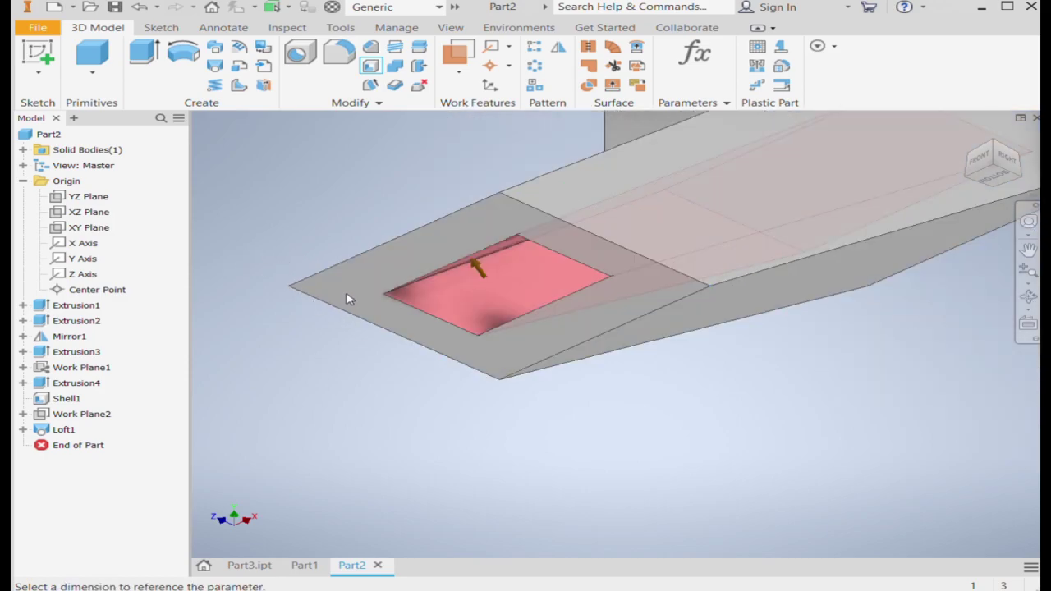
scroll(530, 337, "down", 4)
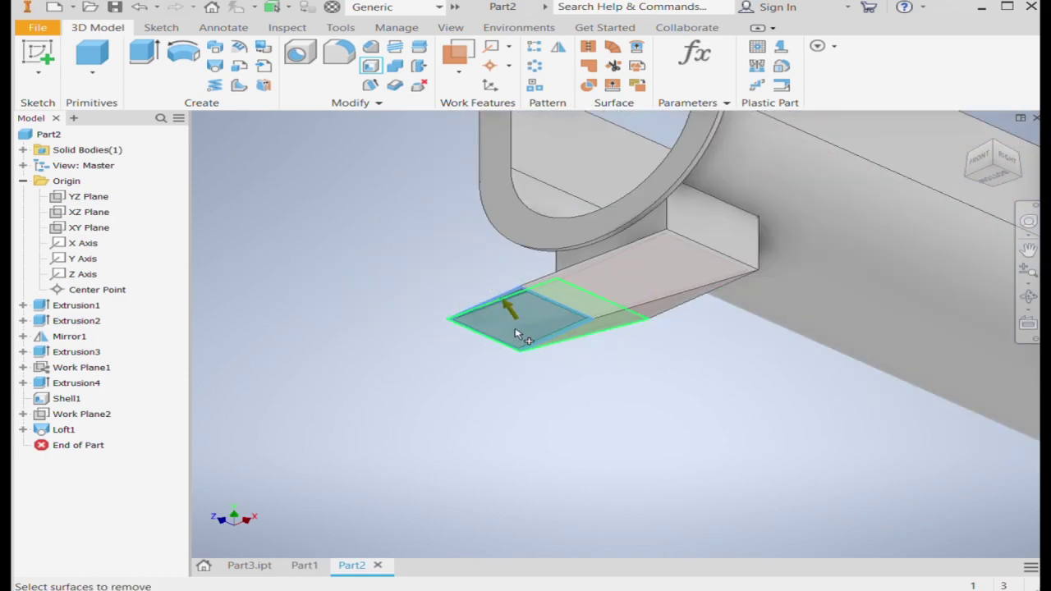
left_click(525, 329)
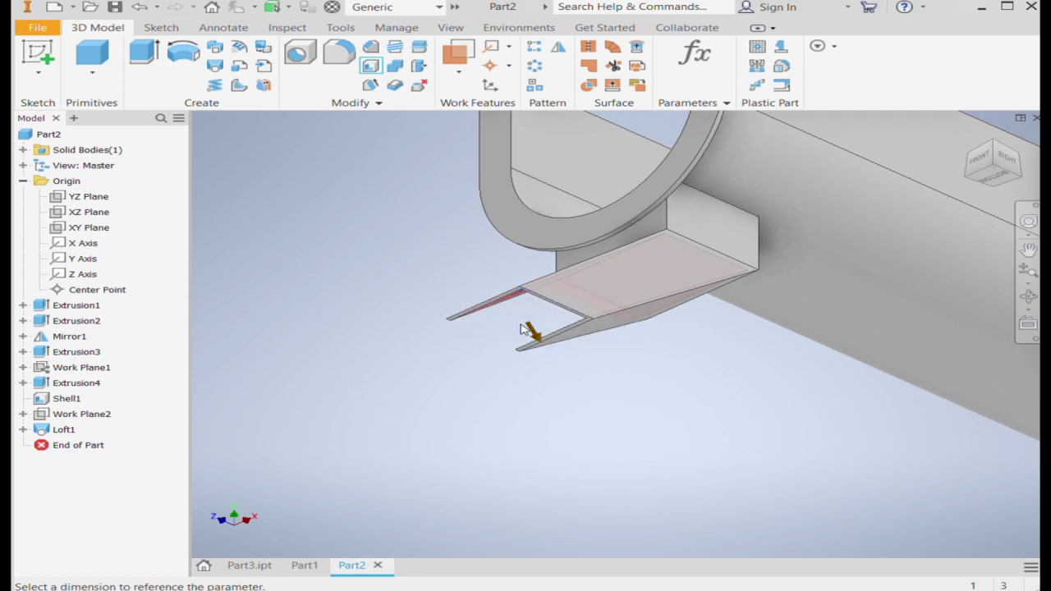
key("Return")
key("F6")
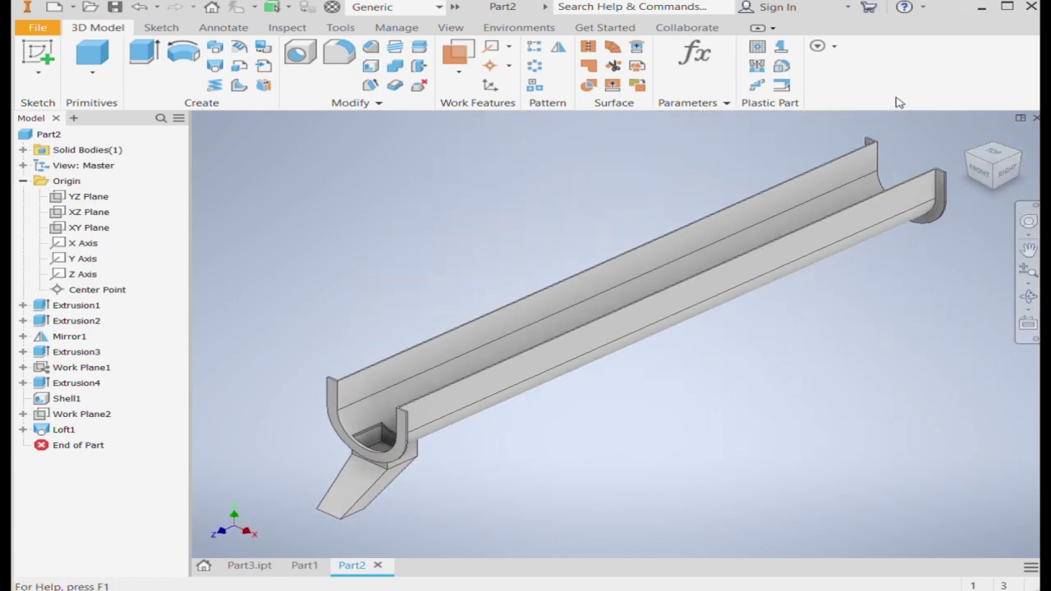
left_click(999, 193)
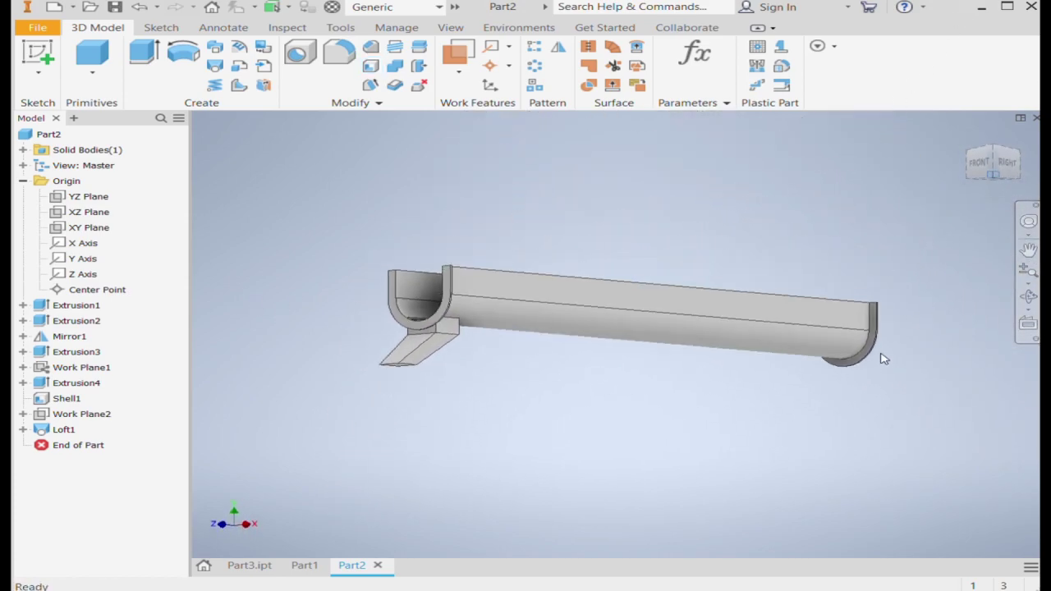
Step: Shell the downspout, removing its end face and the recess floor face
left_click(367, 70)
scroll(414, 283, "up", 3)
scroll(459, 320, "up", 2)
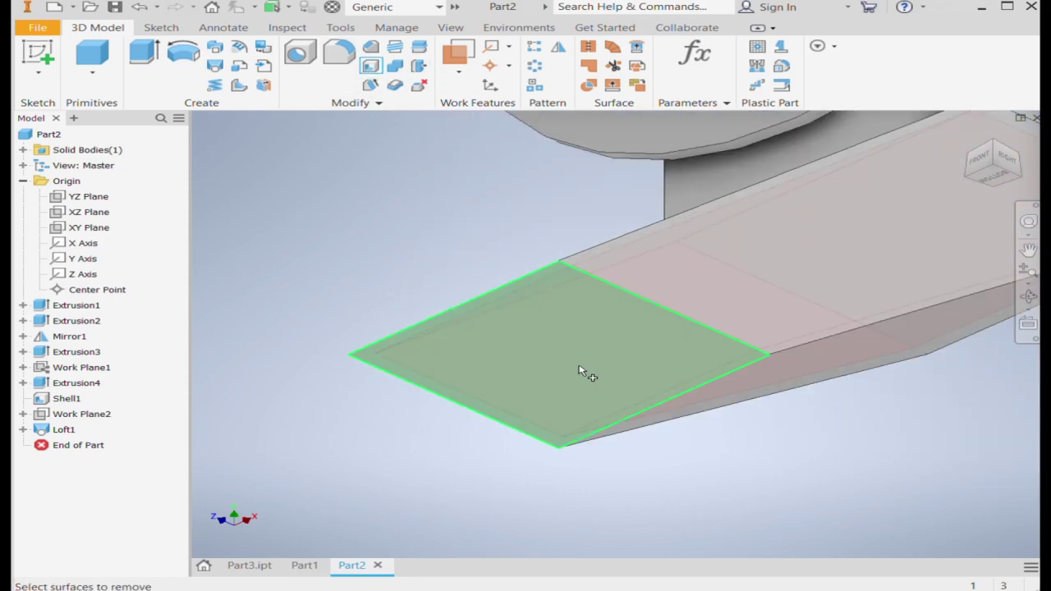
left_click(566, 365)
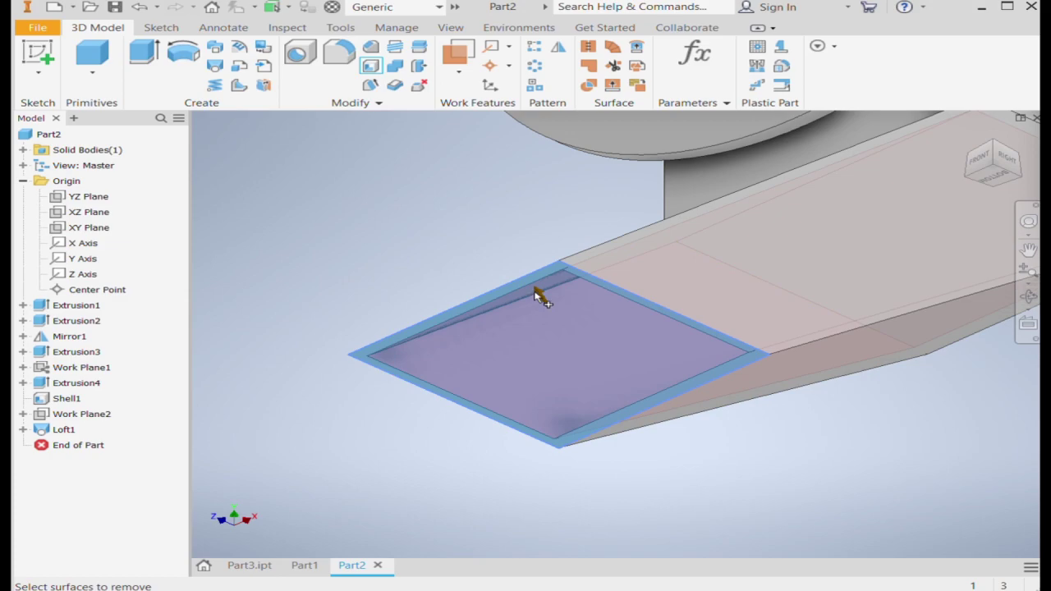
key("Return")
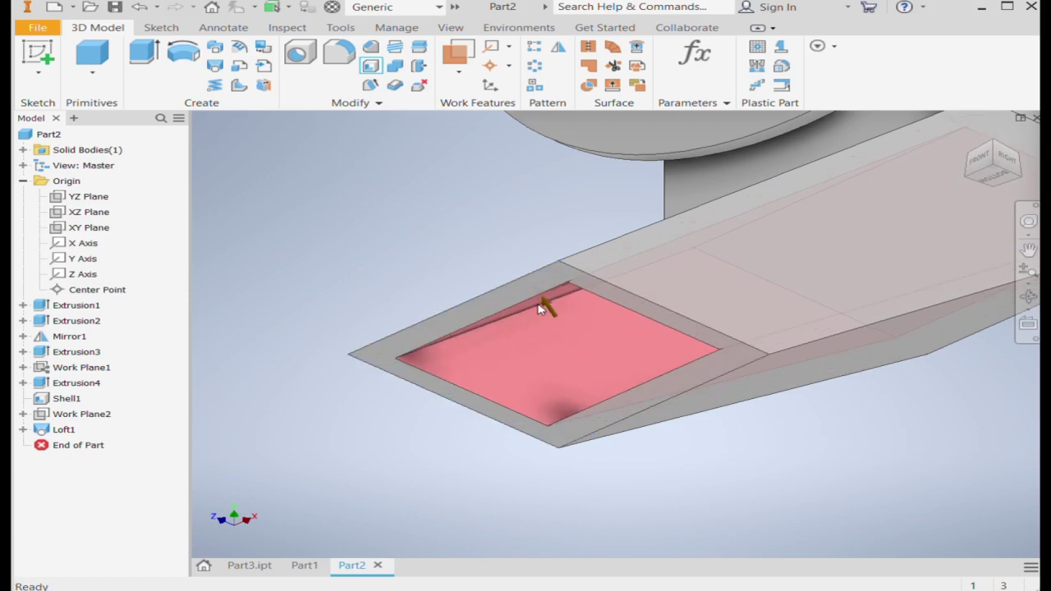
left_click(542, 309)
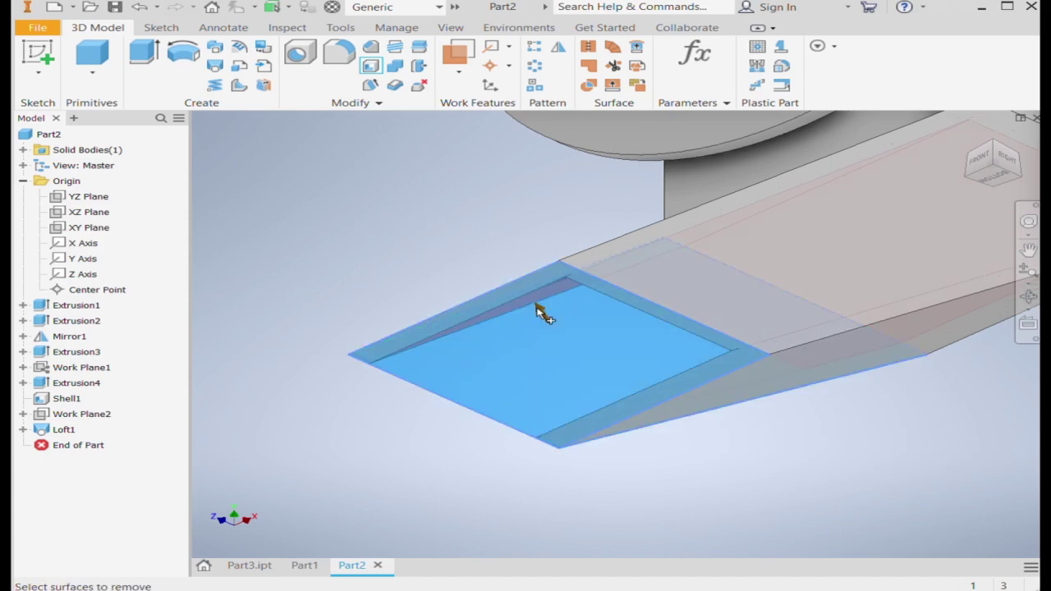
key("Return")
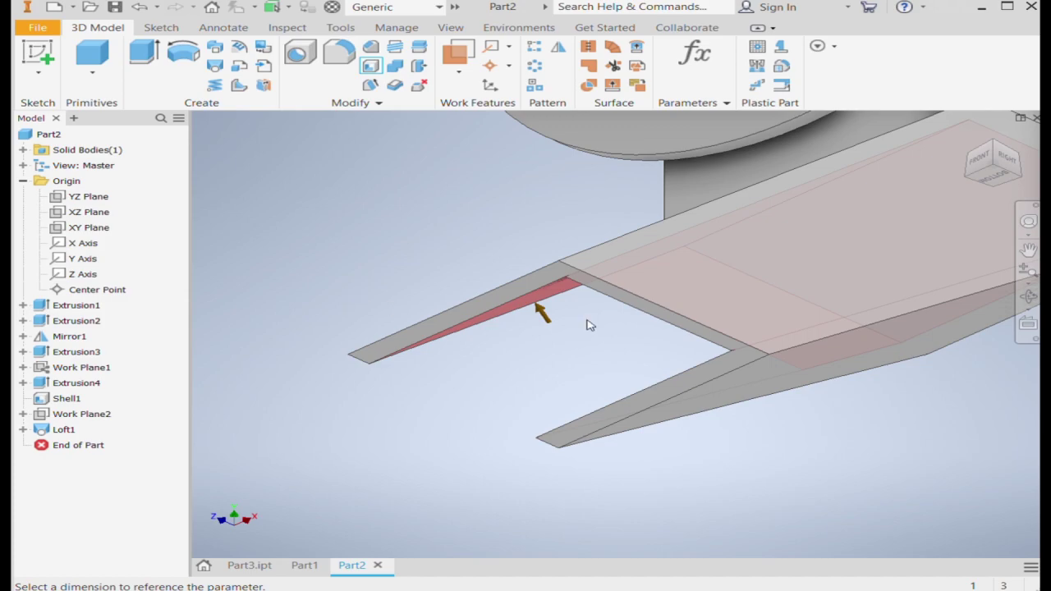
key("Return")
scroll(345, 352, "up", 5)
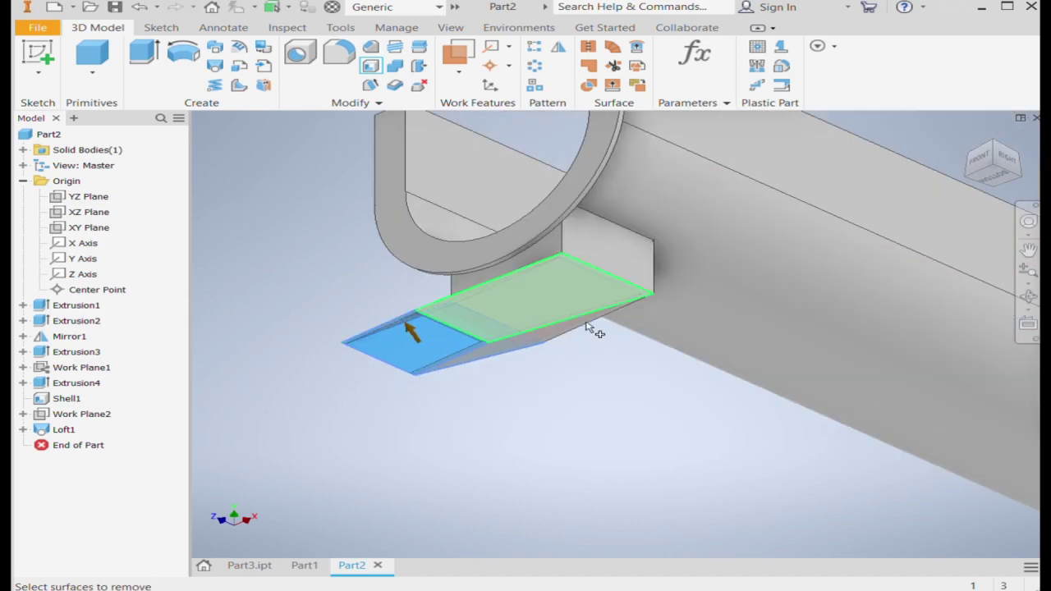
Step: Apply the shell as Shell2 and view the whole gutter from Home
left_click(968, 135)
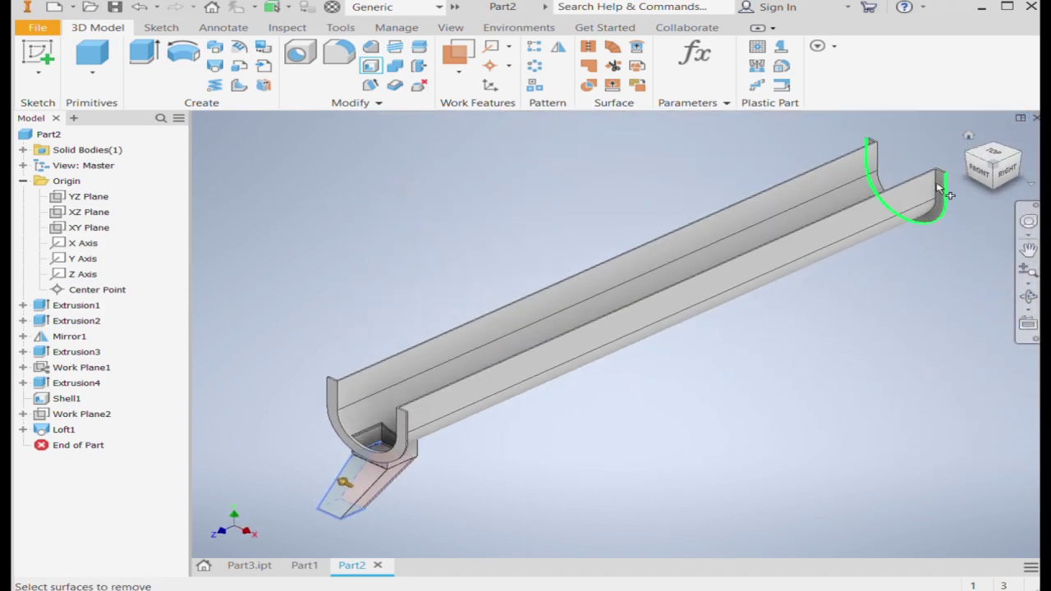
scroll(312, 532, "down", 5)
key("Return")
left_click(970, 146)
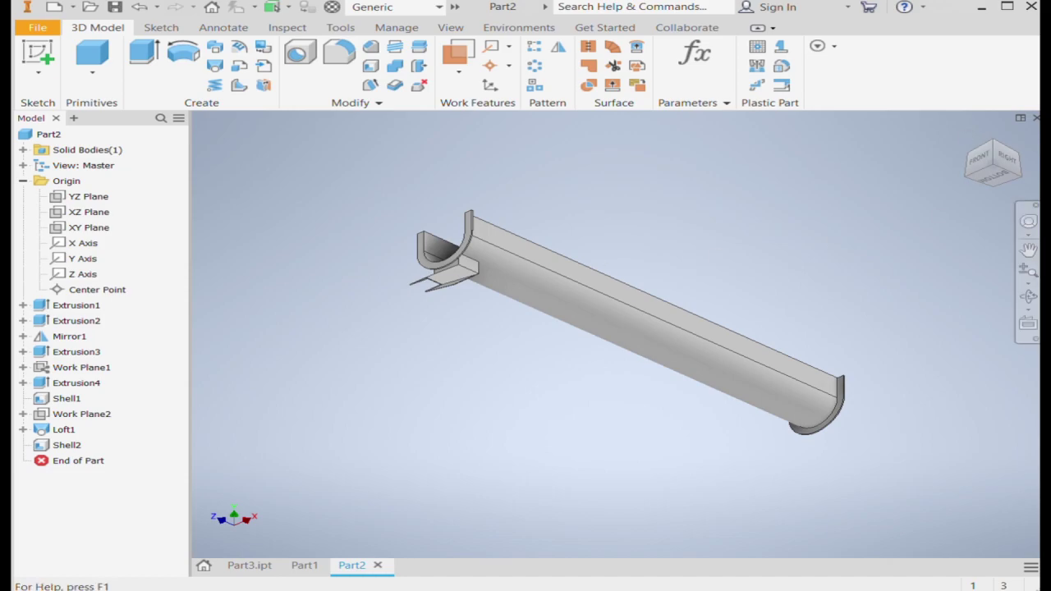
left_click(977, 142)
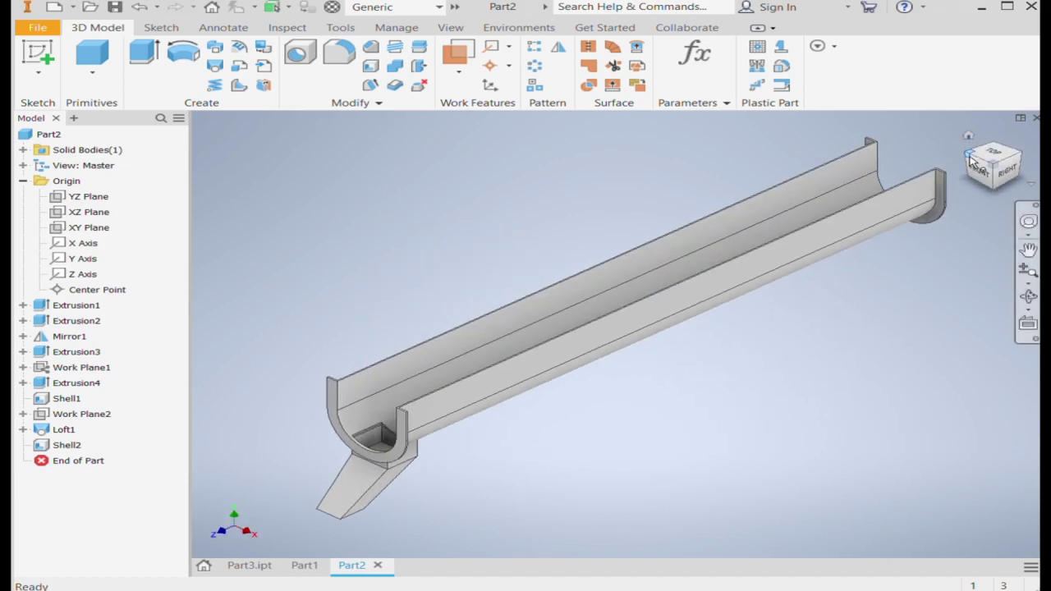
Step: Undo Shell2, then try a new shell with the downspout's end face open and clear it
scroll(802, 472, "down", 5)
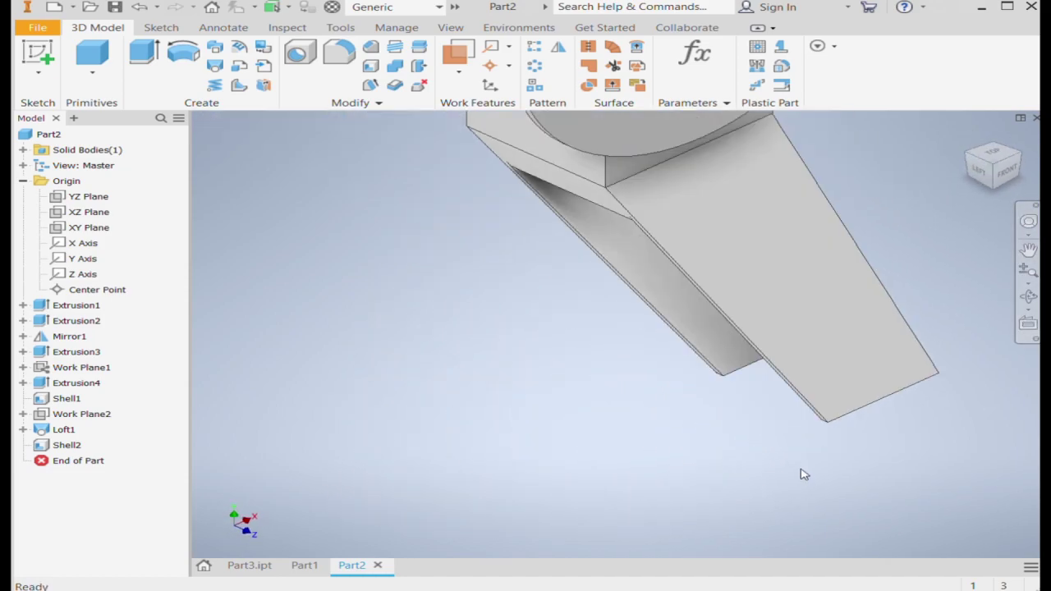
scroll(646, 402, "up", 5)
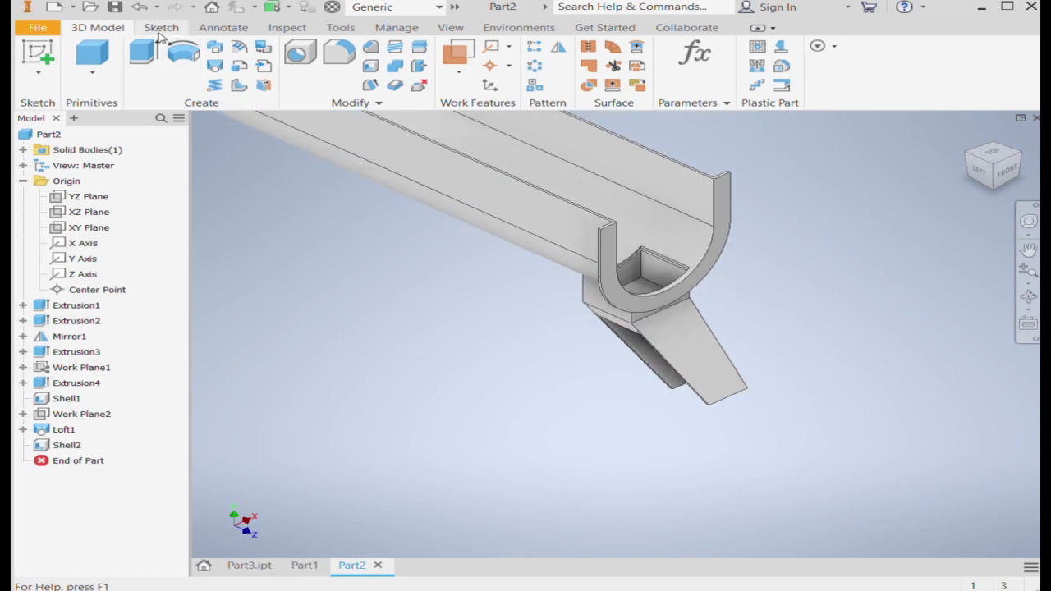
left_click(141, 8)
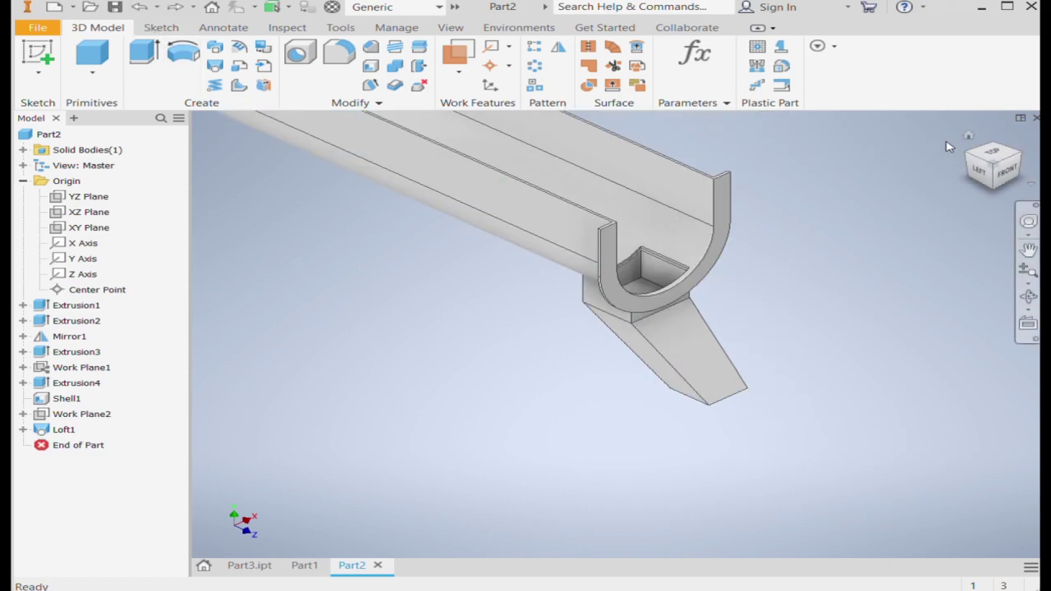
left_click(370, 65)
left_click(673, 351)
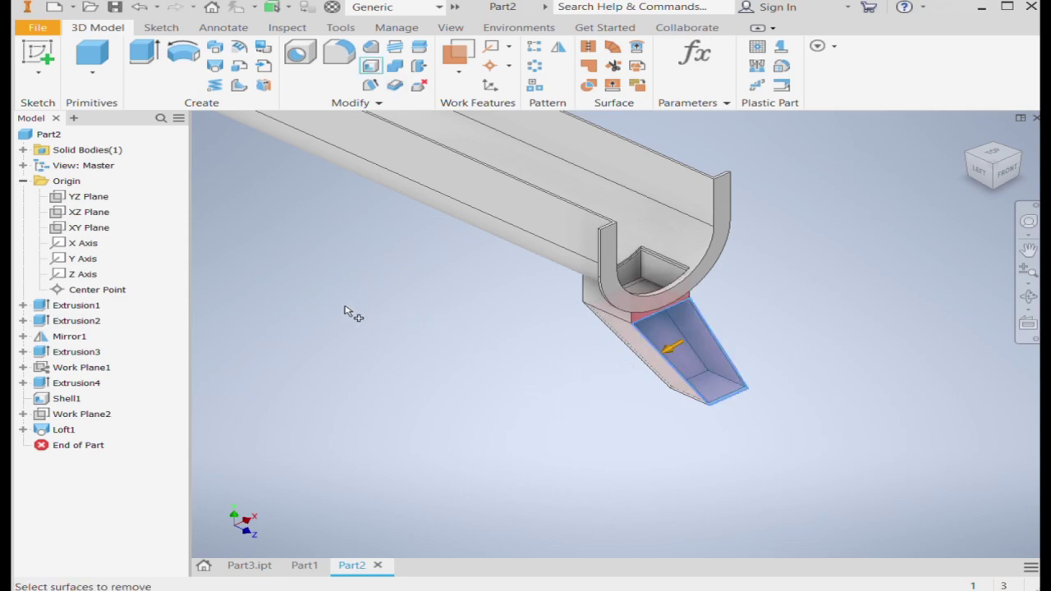
left_click(668, 351)
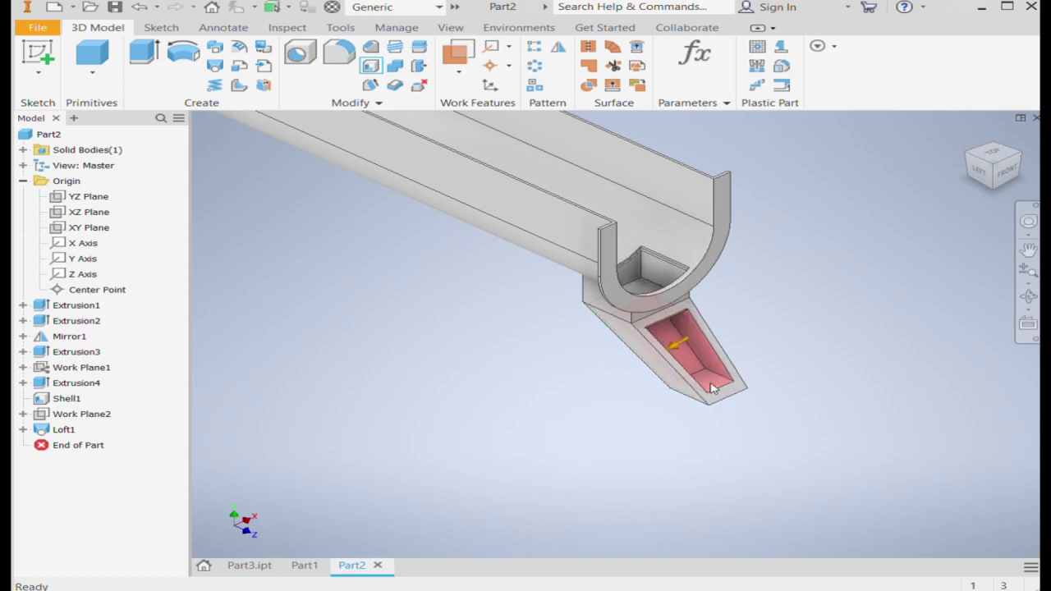
left_click(656, 336)
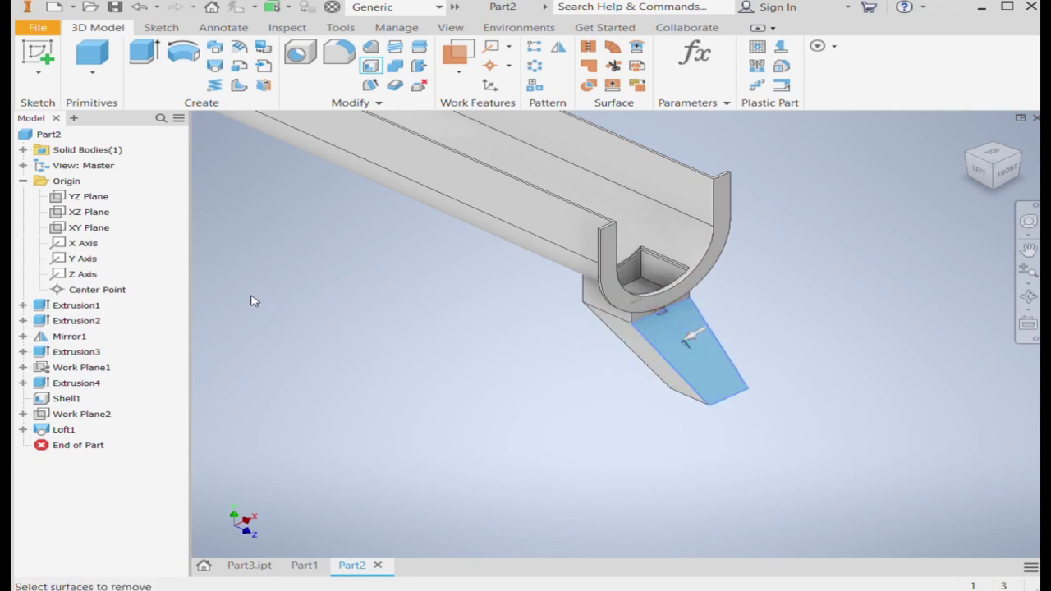
key("Escape")
Step: Restart Shell and select the outlet box's bottom face and larger adjacent face to remove
left_click(371, 66)
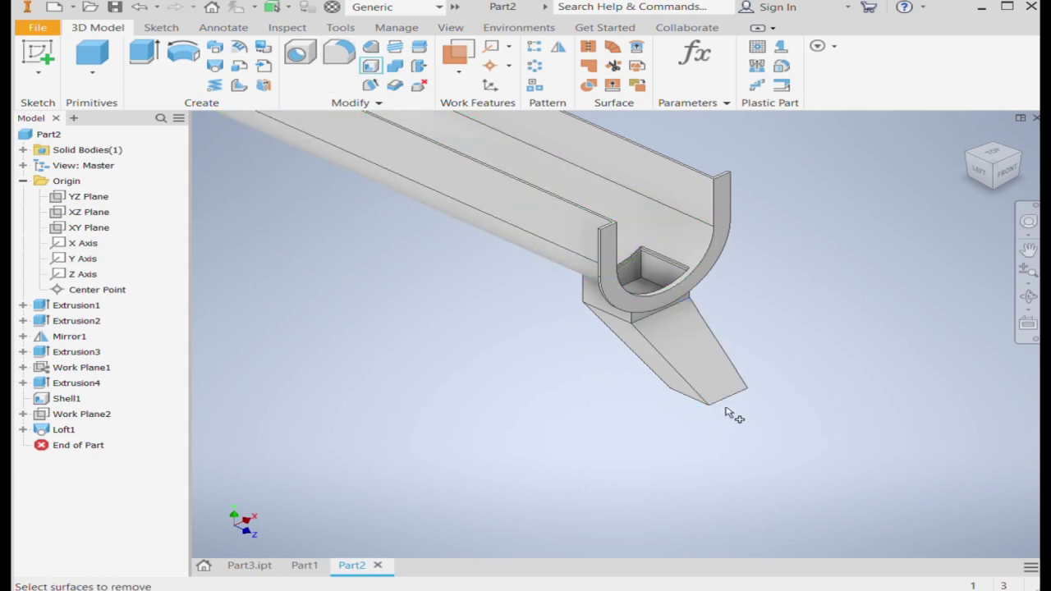
left_click(1005, 200)
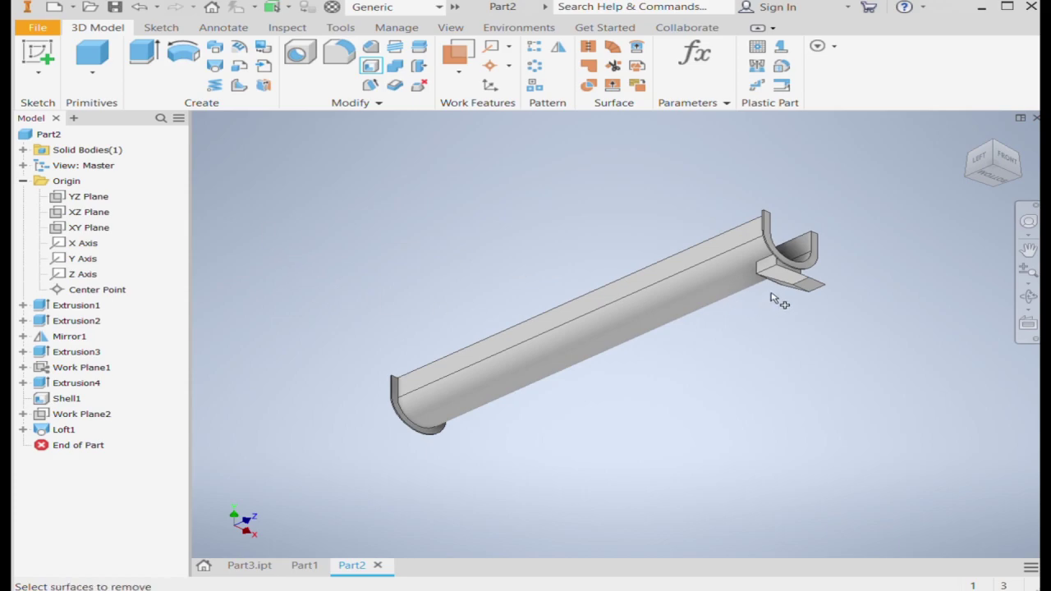
scroll(786, 293, "up", 5)
left_click(861, 283)
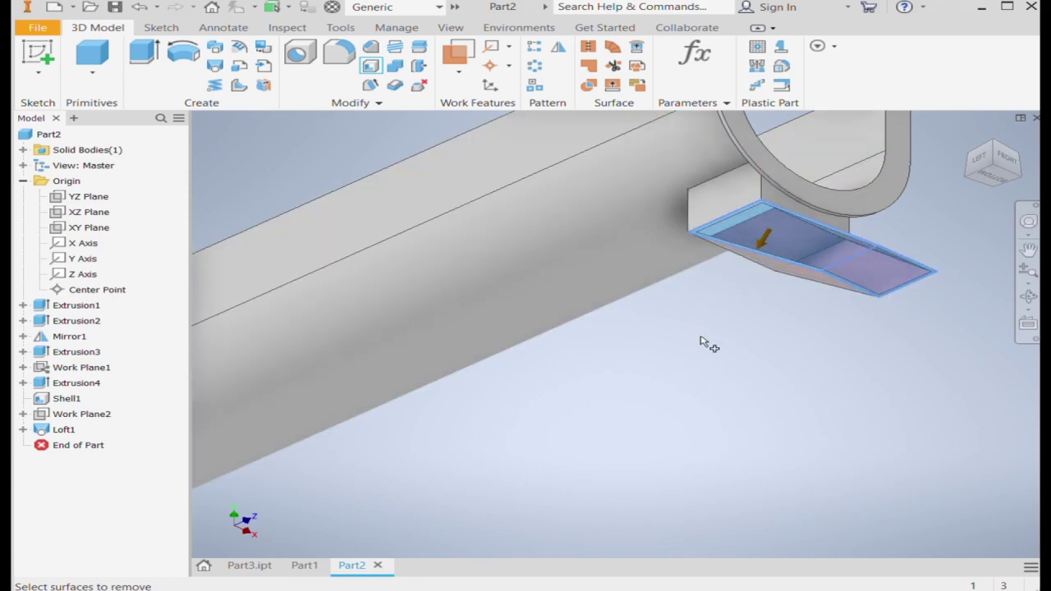
left_click(739, 234)
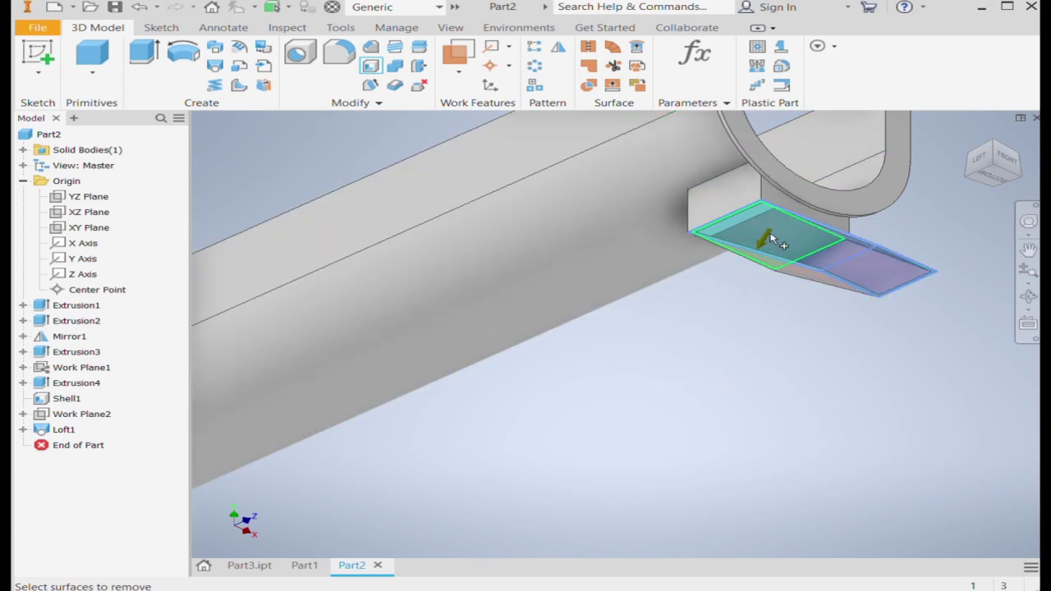
scroll(775, 234, "up", 5)
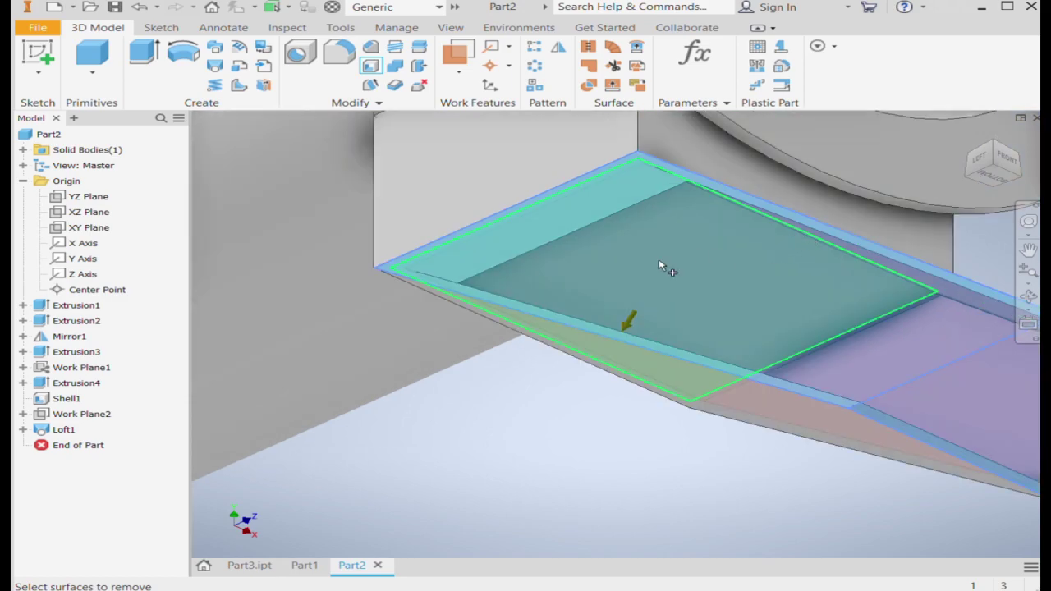